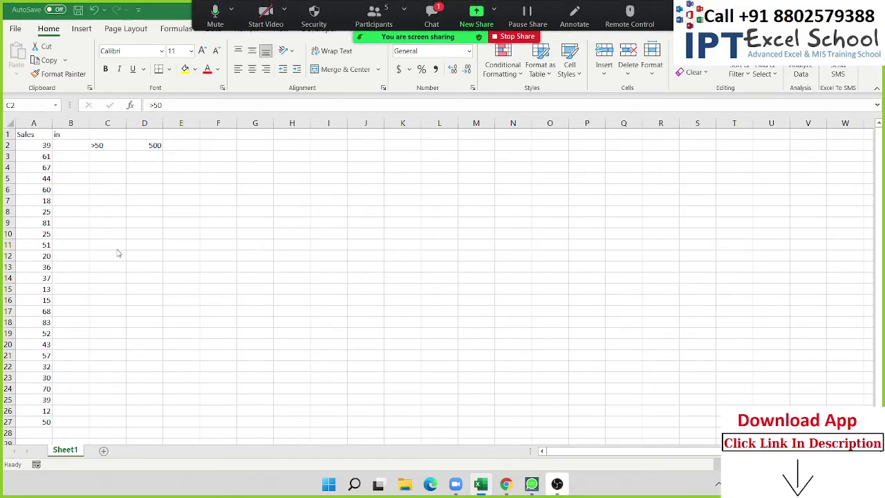
Acknowledge the meeting recording notice and check the meeting chat and participants list.
left_click(432, 14)
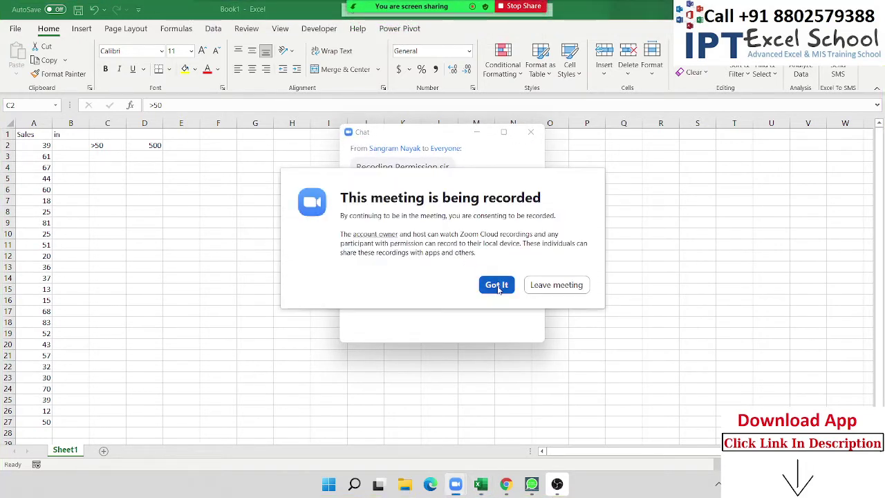
left_click(496, 283)
left_click(530, 131)
left_click(373, 10)
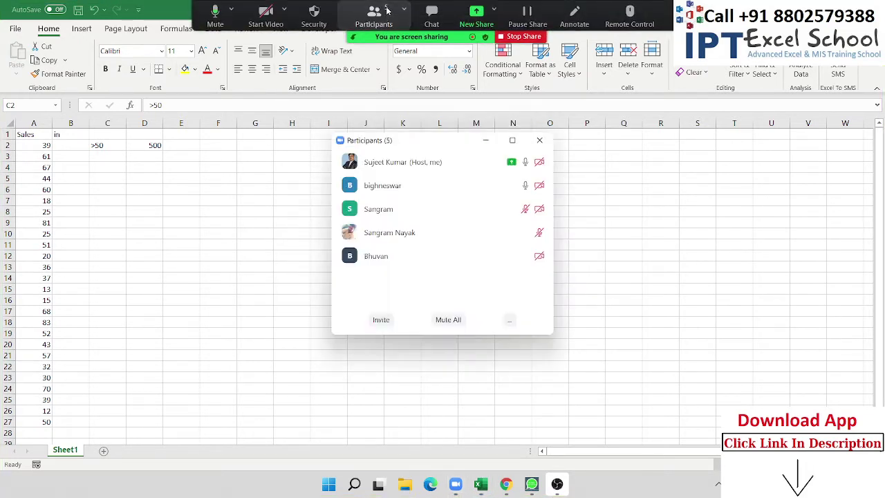
left_click(531, 188)
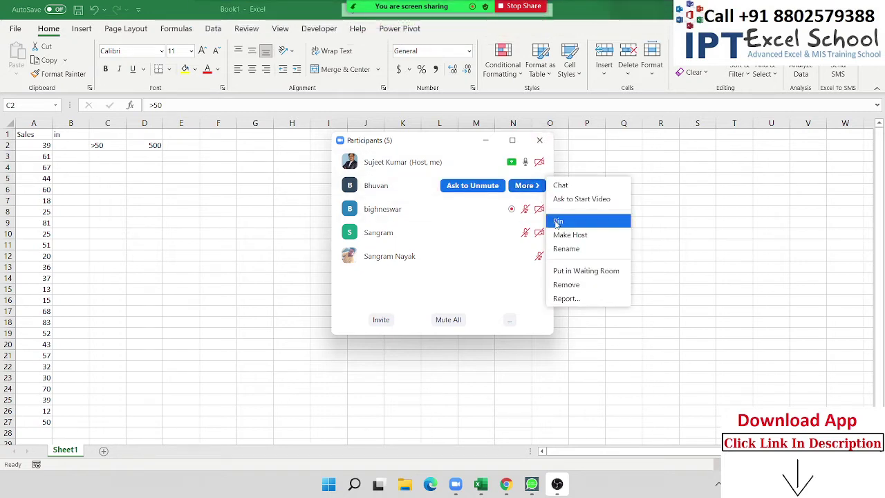
left_click(534, 237)
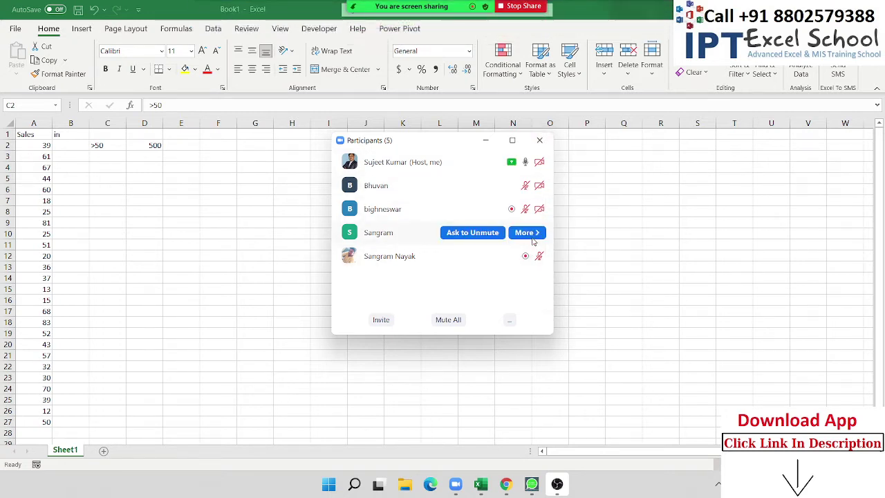
left_click(534, 236)
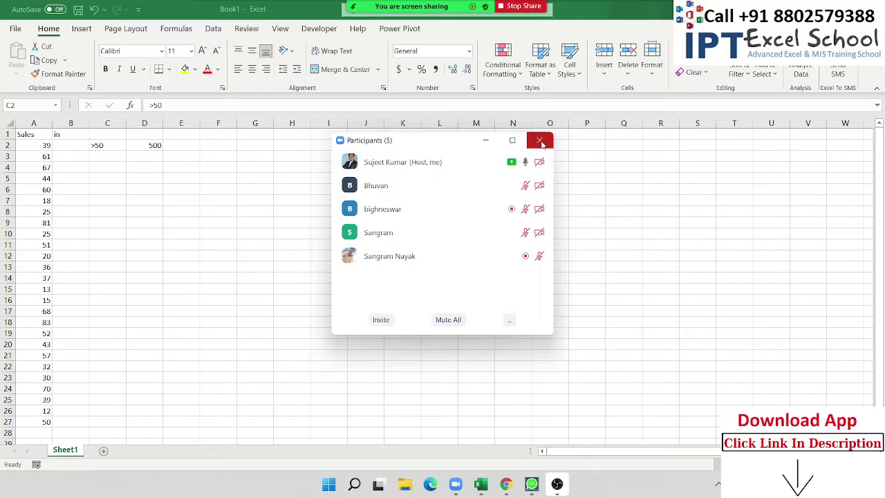
left_click(539, 140)
left_click(539, 140)
Review the sales column and the >50 / 500 criteria in C2:D2, ending on B2.
left_click(40, 149)
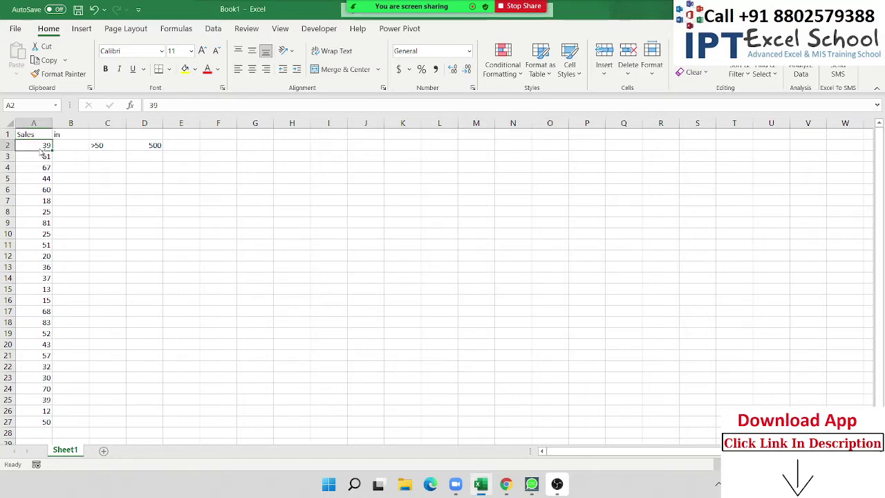
key("ctrl+Down")
key("ctrl+Up")
key("Right")
key("Down")
key("Right")
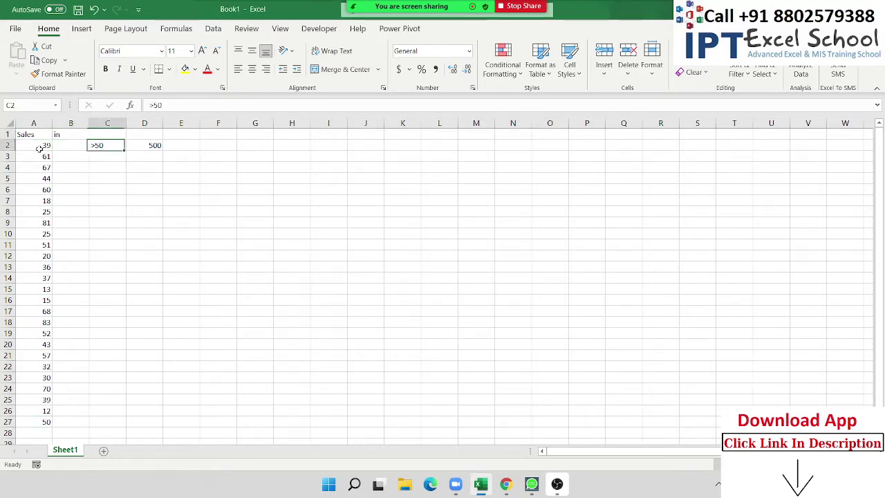
key("shift+Right")
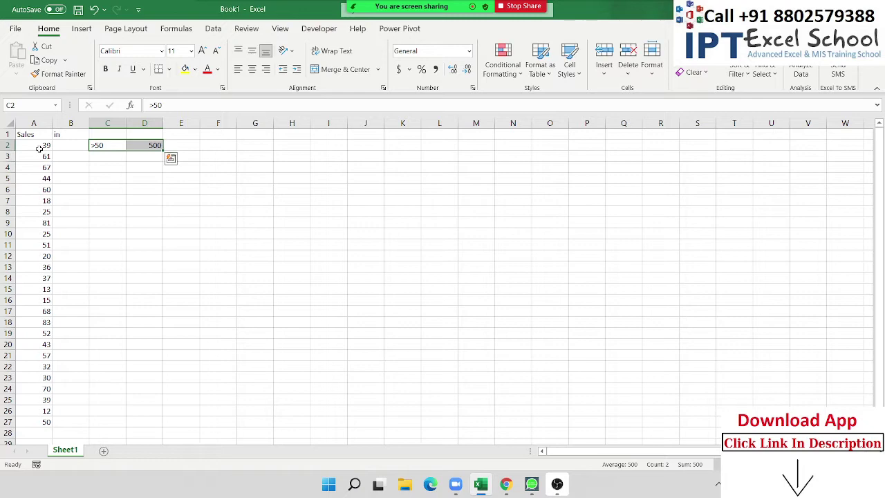
key("Left")
Enter a trial =IF(A2>50,500,0) formula in B2, then delete it.
scroll(41, 152, "up", 5)
scroll(78, 168, "up", 3)
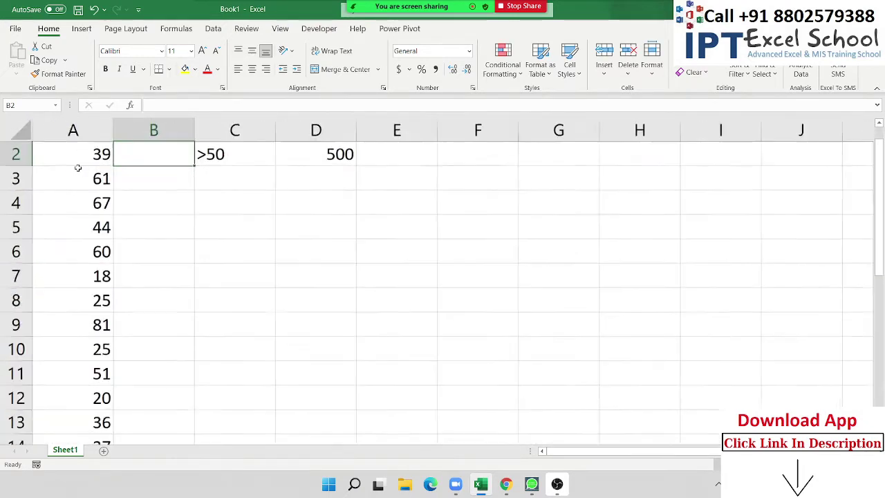
scroll(78, 168, "up", 1)
type("=IF")
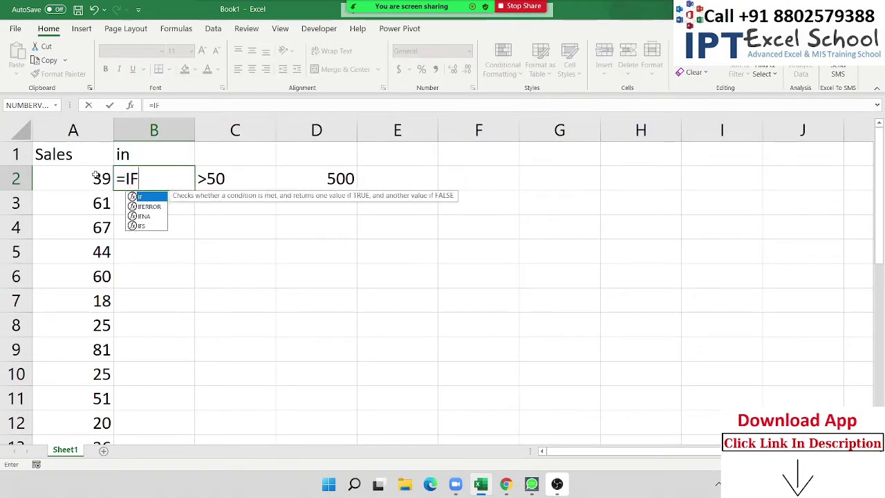
type("(")
left_click(95, 176)
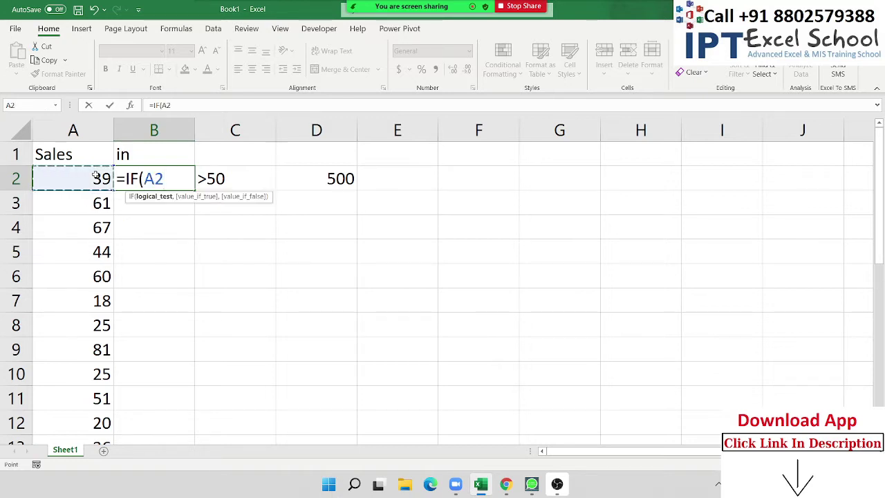
type(">50")
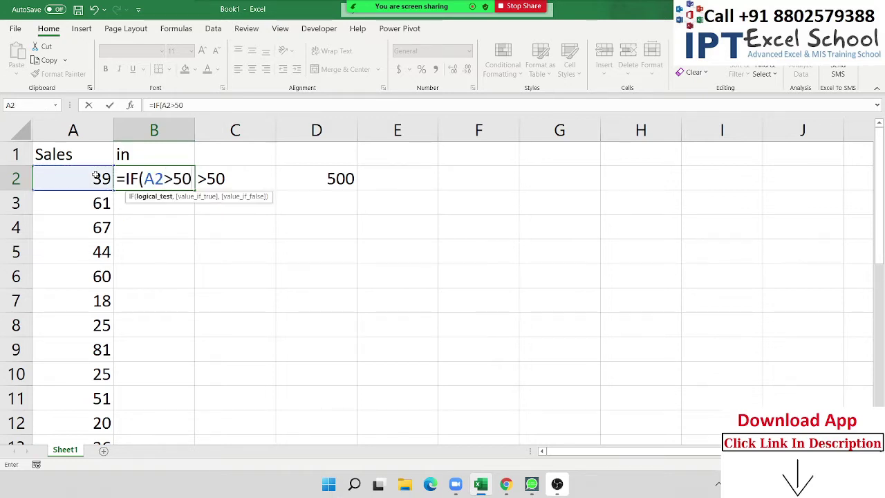
type(",2")
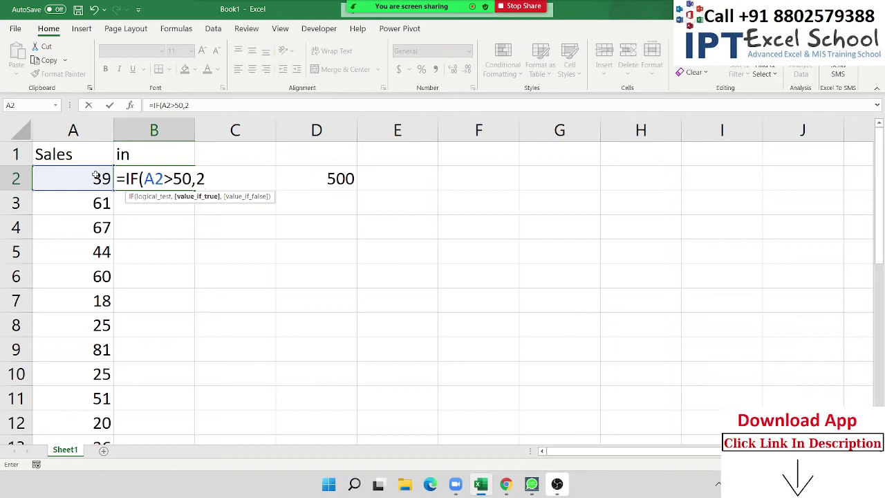
key("BackSpace")
type("500,")
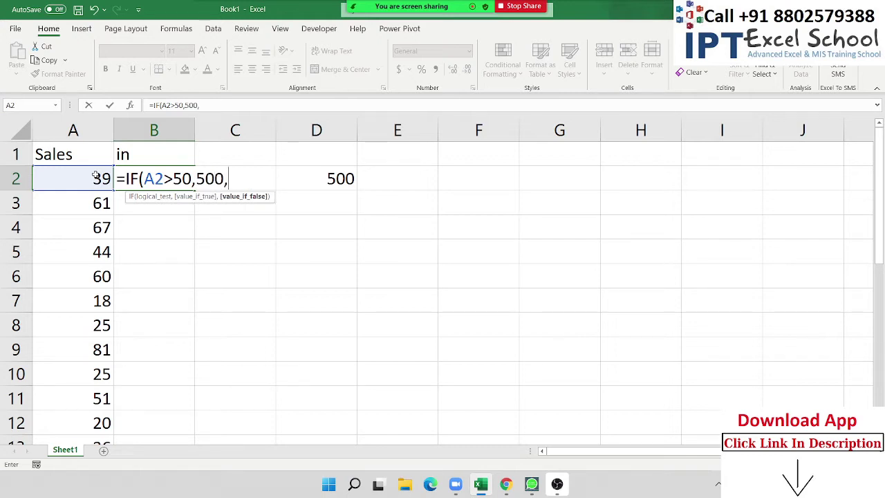
type("0")
key("Return")
key("Up")
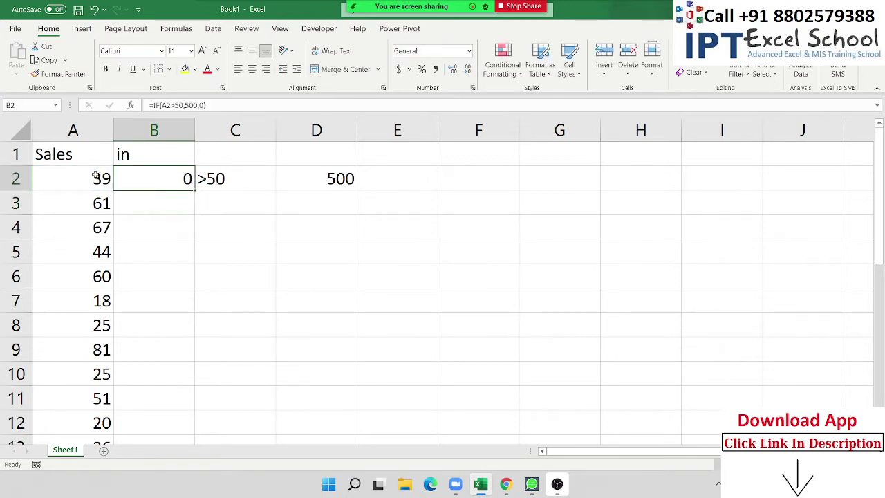
key("Delete")
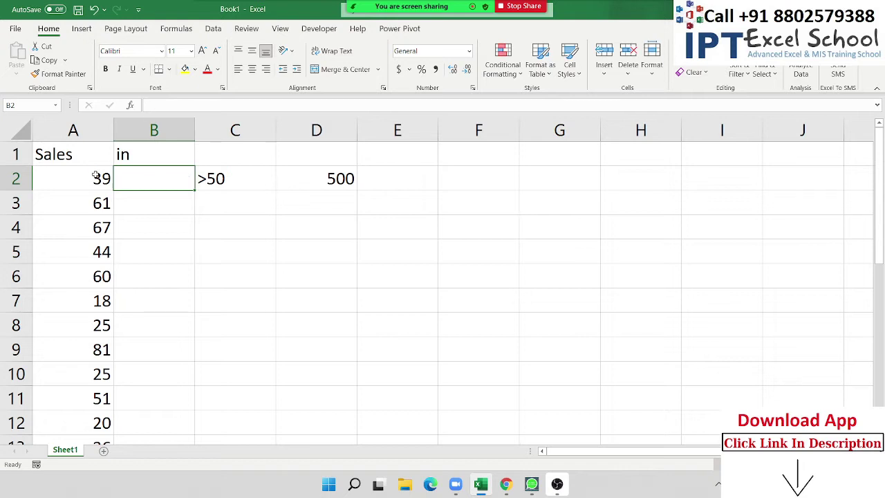
Open Visual Basic snapped left of the Excel window and insert Module1.
left_click(321, 30)
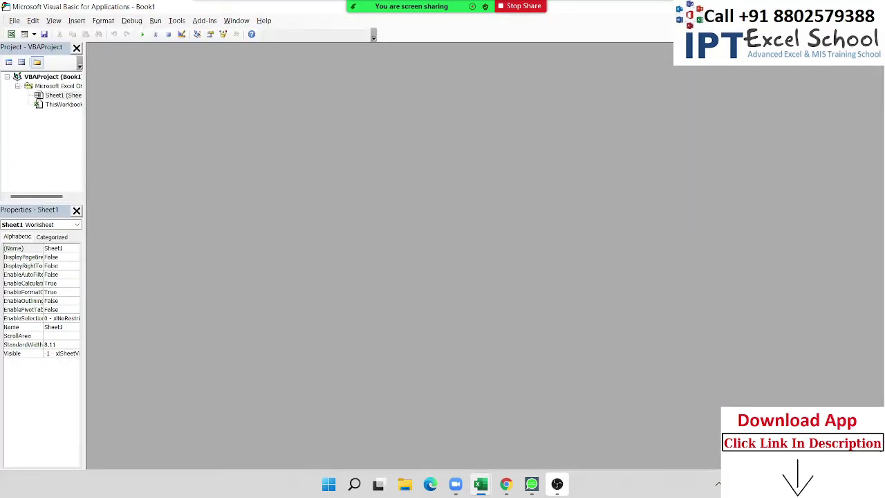
mouse_move(837, 6)
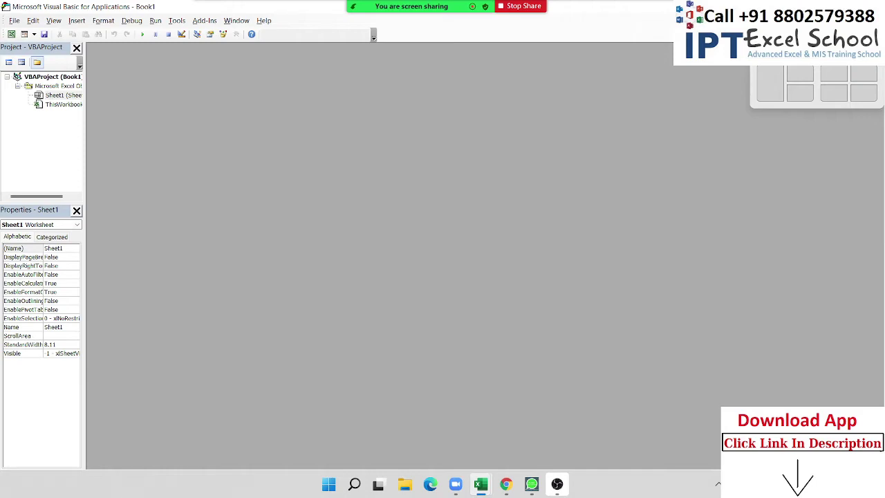
left_click(769, 83)
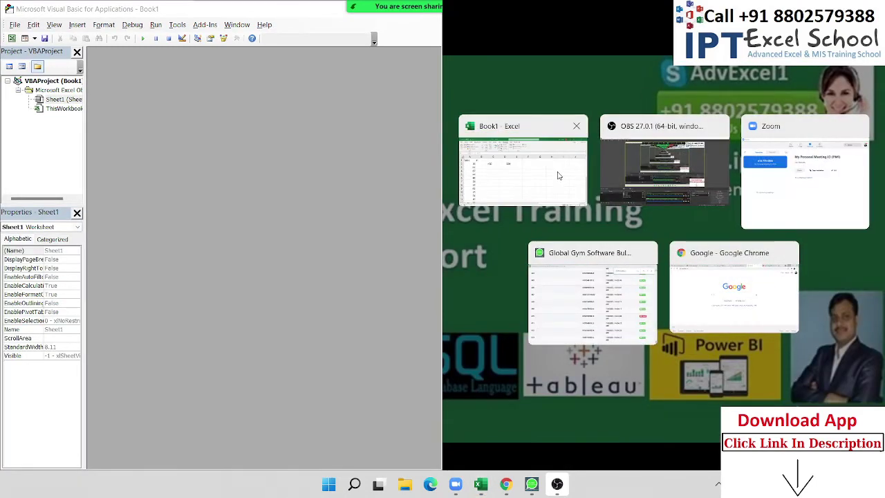
left_click(559, 175)
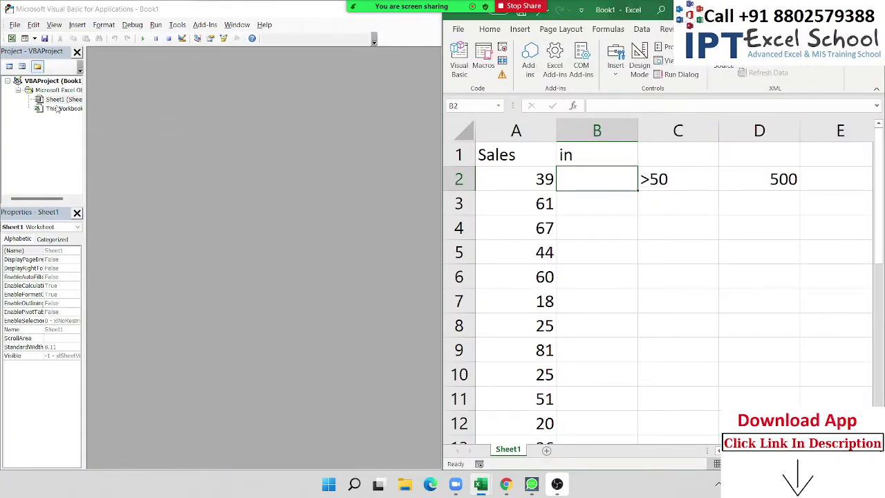
left_click(76, 25)
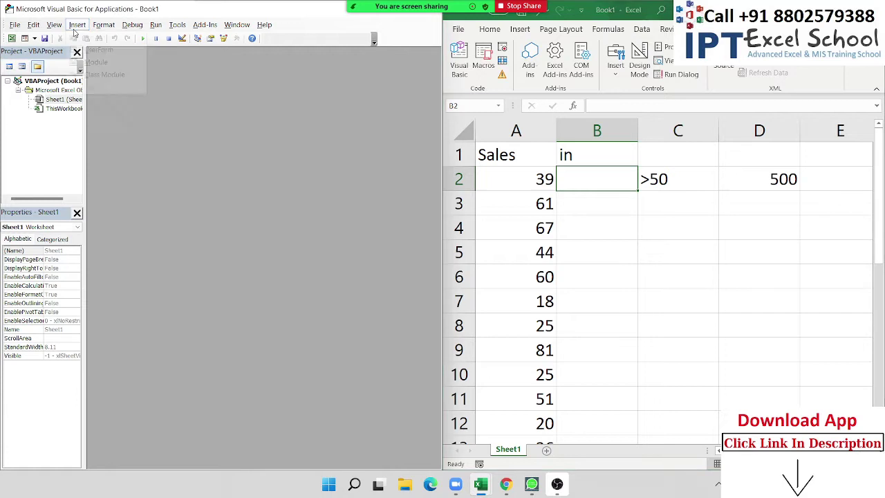
left_click(97, 62)
Declare Sub if_1() with blank lines inside the procedure.
type("S")
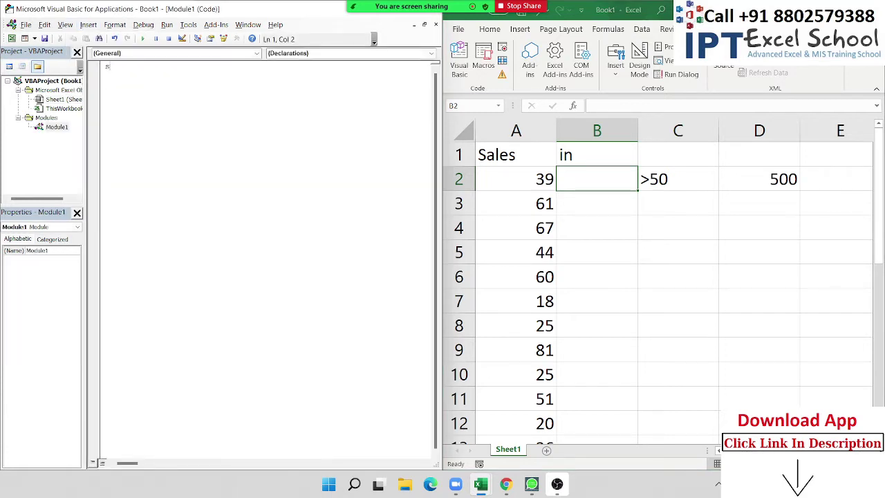
type("UB RR")
key("BackSpace")
key("BackSpace")
type("if_")
type("1(")
key("Return")
key("Return")
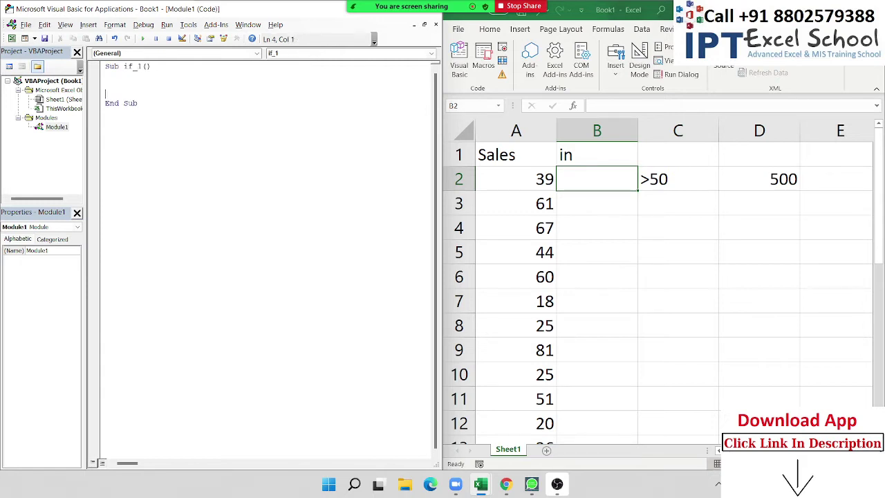
key("Return")
key("Return")
key("Return")
Add the line If Range("A2").Value > 50 Then Range("B2").Value = 500.
left_click(575, 180)
left_click(501, 181)
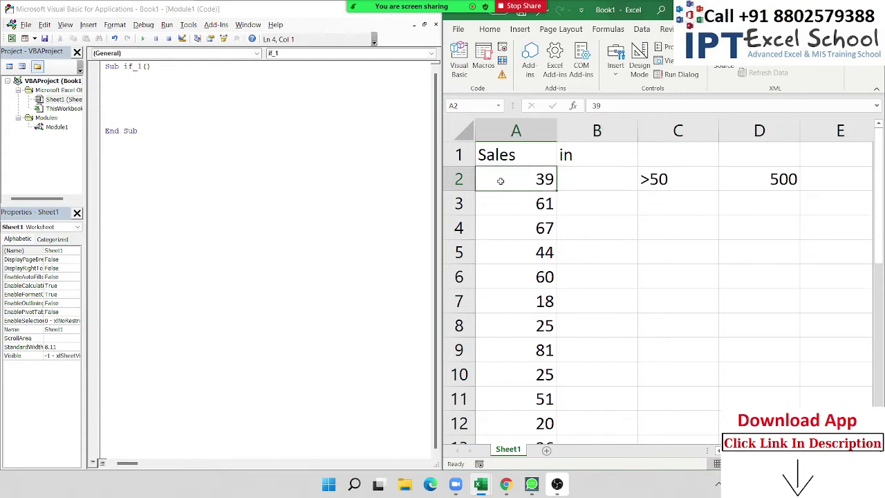
left_click(608, 178)
left_click(124, 90)
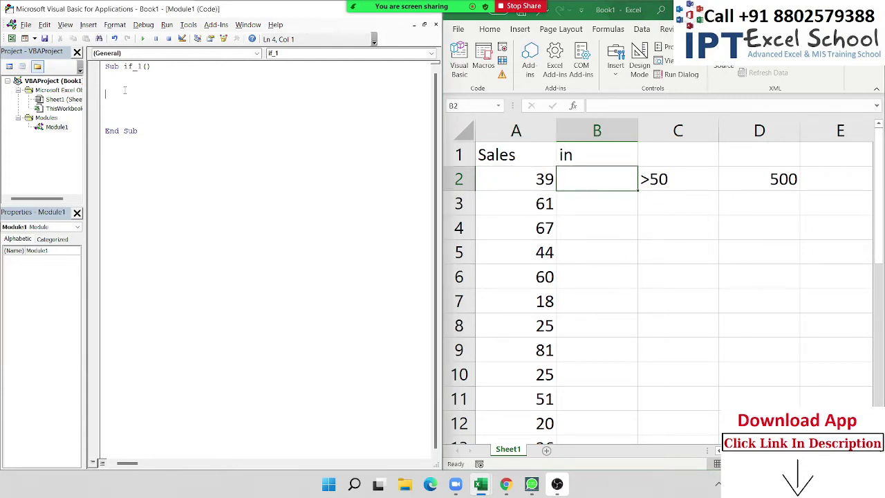
type("if ")
type("range")
type("(\"A2\"")
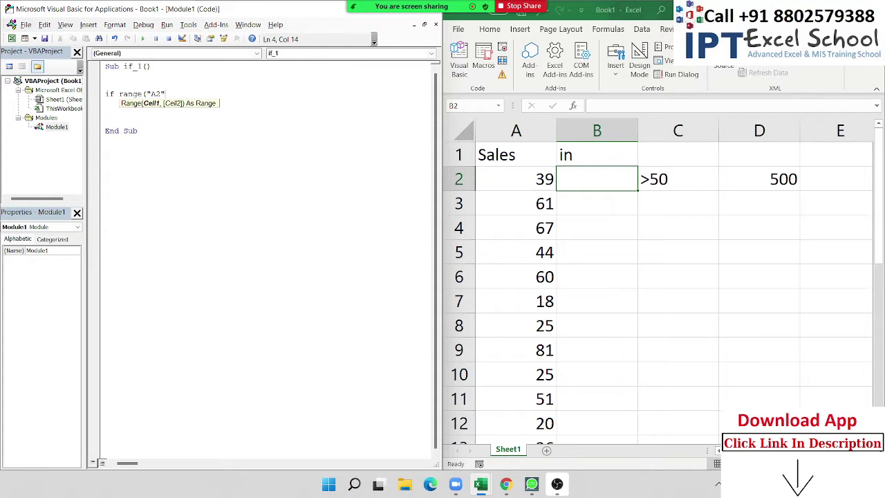
type(").Value ")
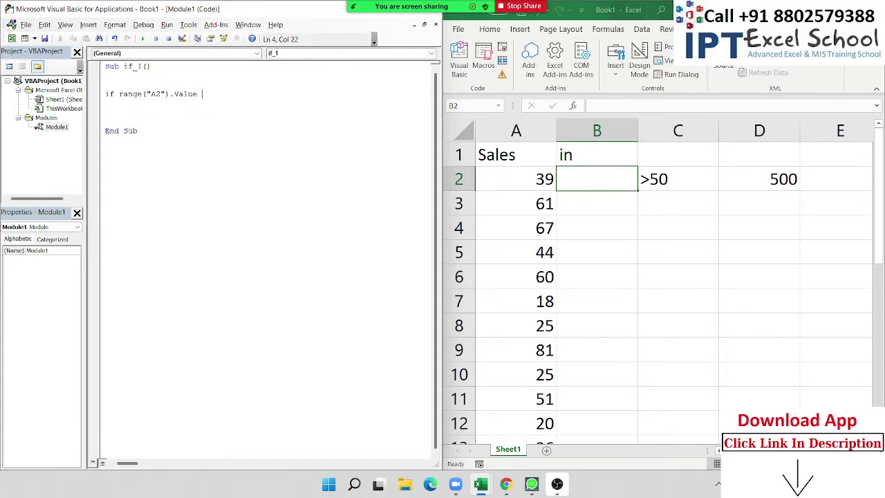
type(">")
type("50 ")
type("th")
type("en ra")
type("nge(")
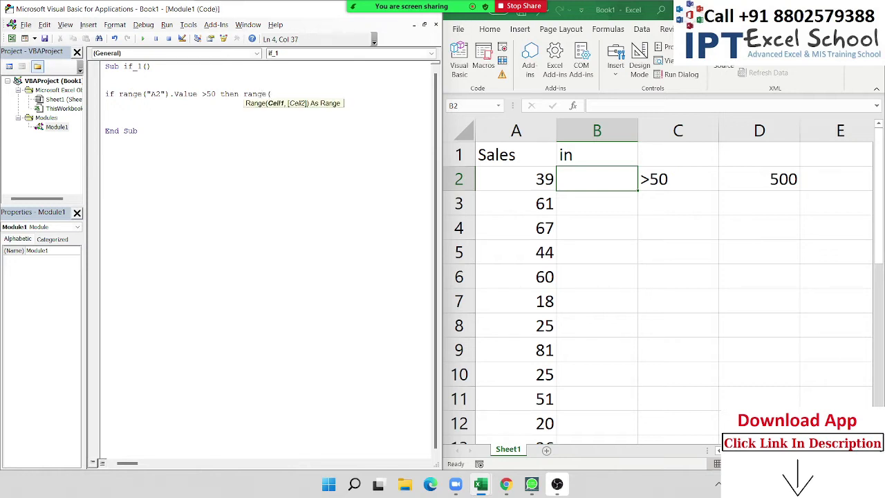
type("\"B2\").")
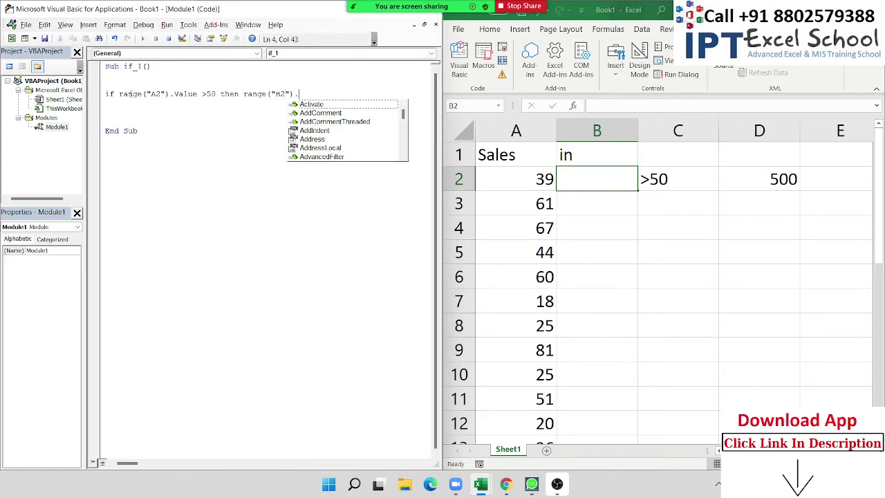
type("Value ")
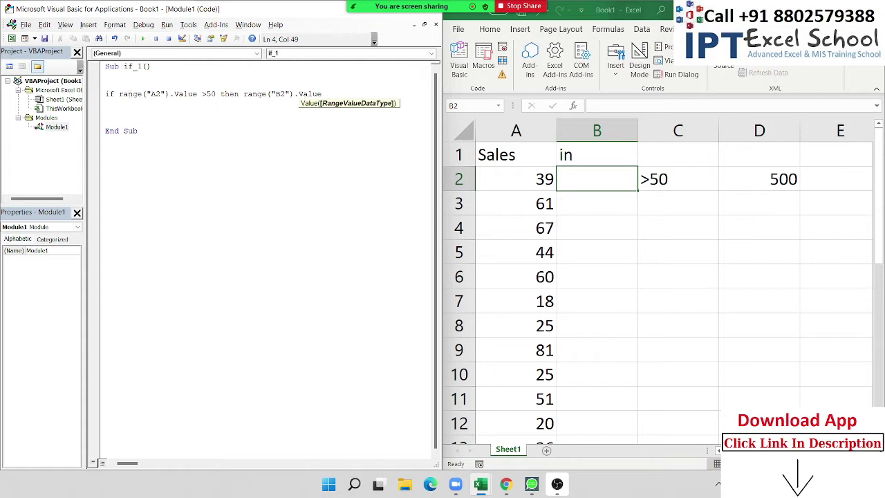
type("= ")
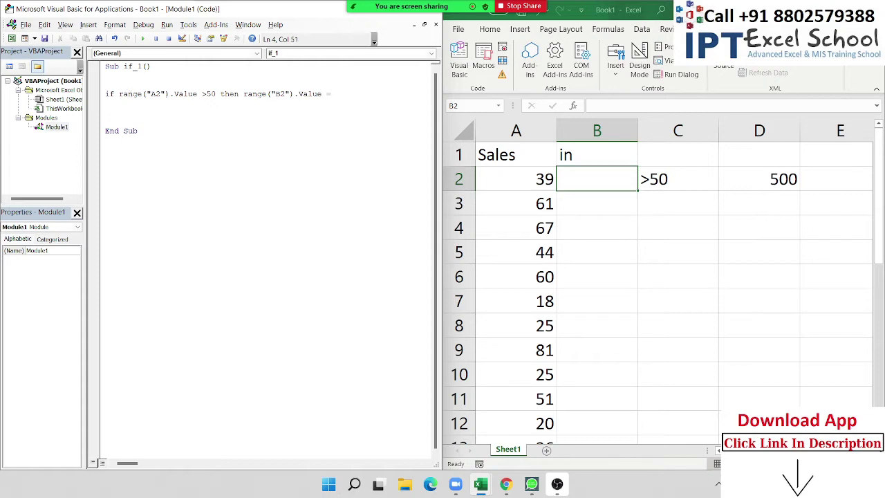
type("500")
key("Return")
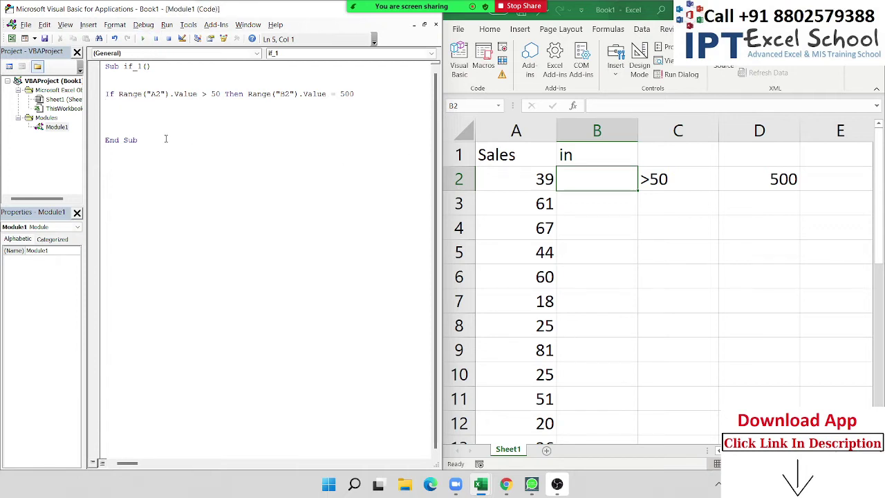
Enter 60 in A2, run if_1, and confirm B2 shows 500.
left_click(167, 115)
left_click(530, 184)
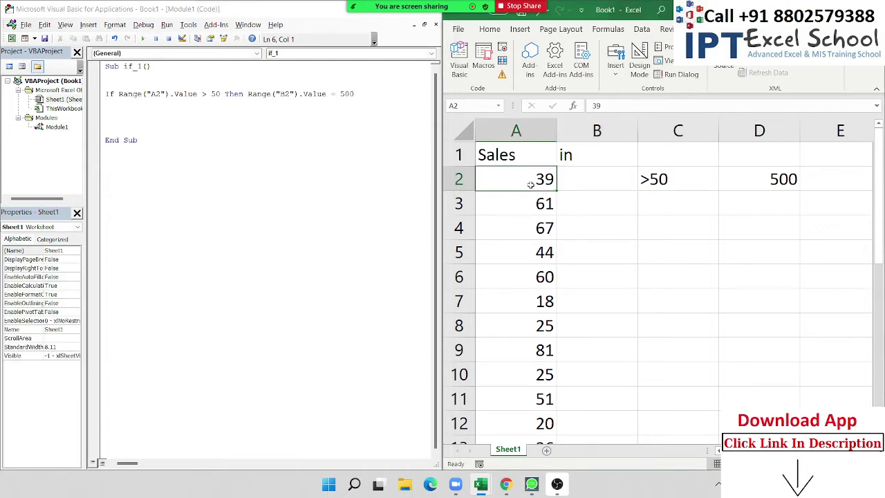
type("60")
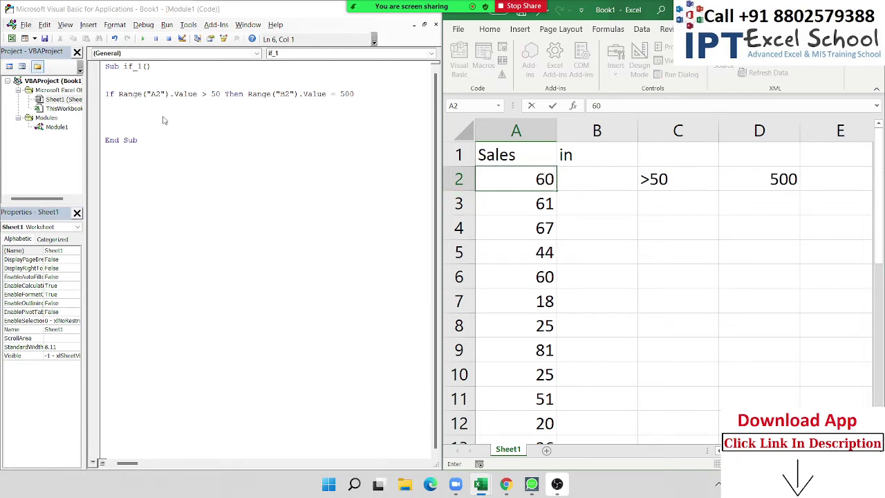
key("Return")
left_click(148, 91)
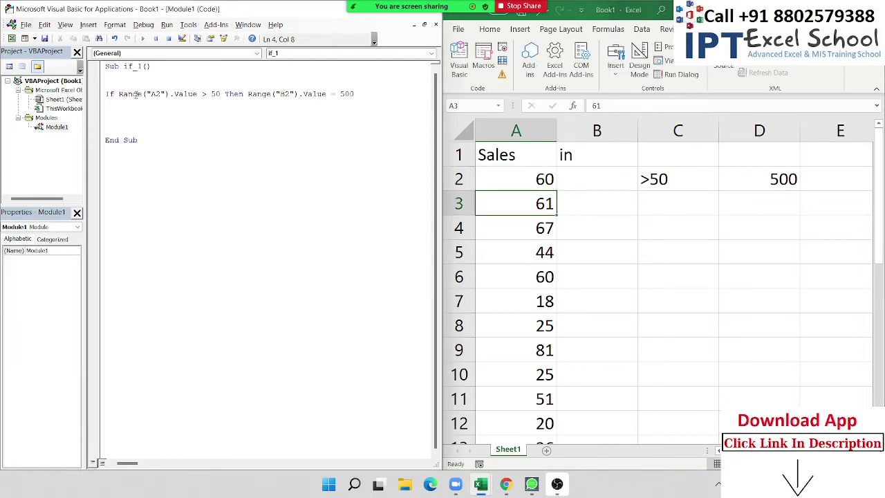
left_click(143, 38)
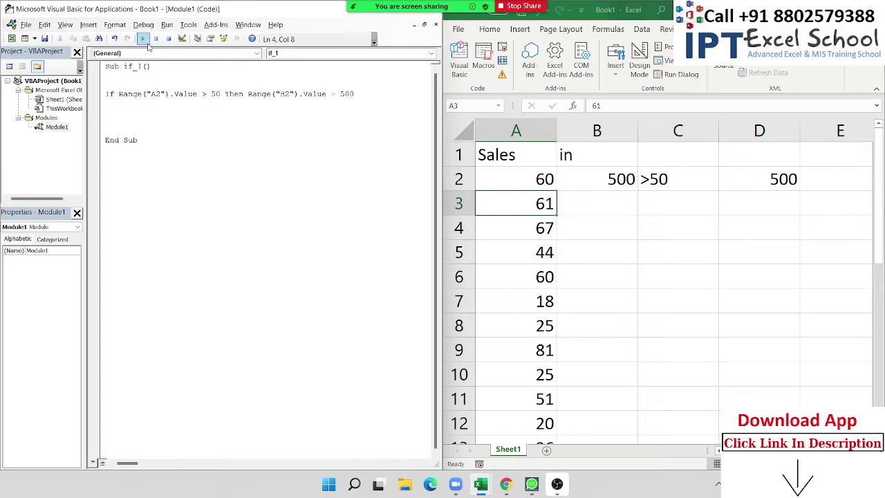
left_click(620, 180)
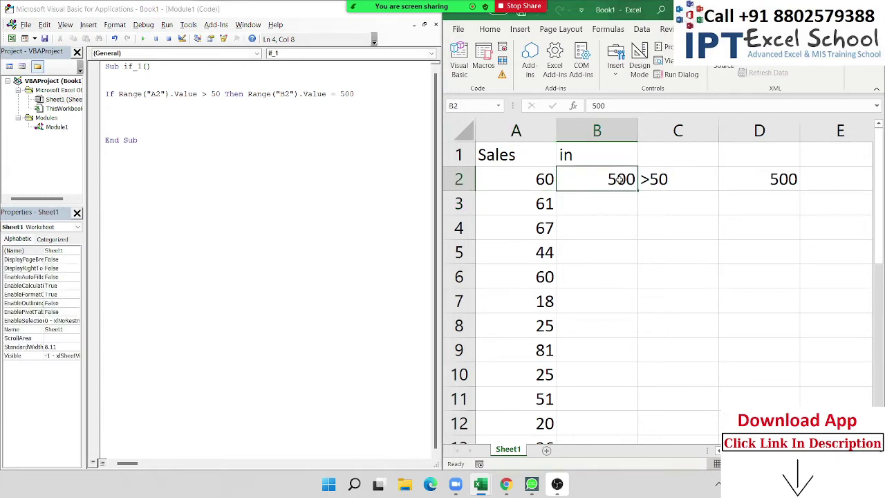
Insert blank lines above the If line after checking the last sales entry in A27.
left_click(107, 94)
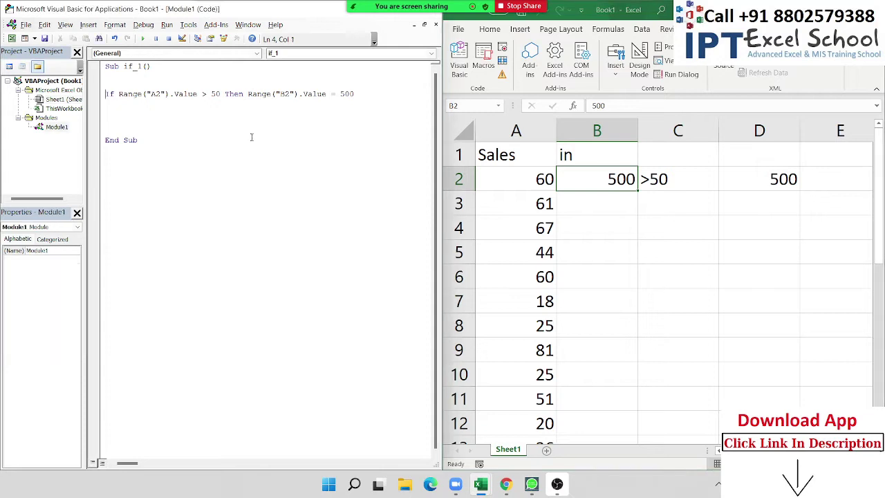
key("Return")
key("Up")
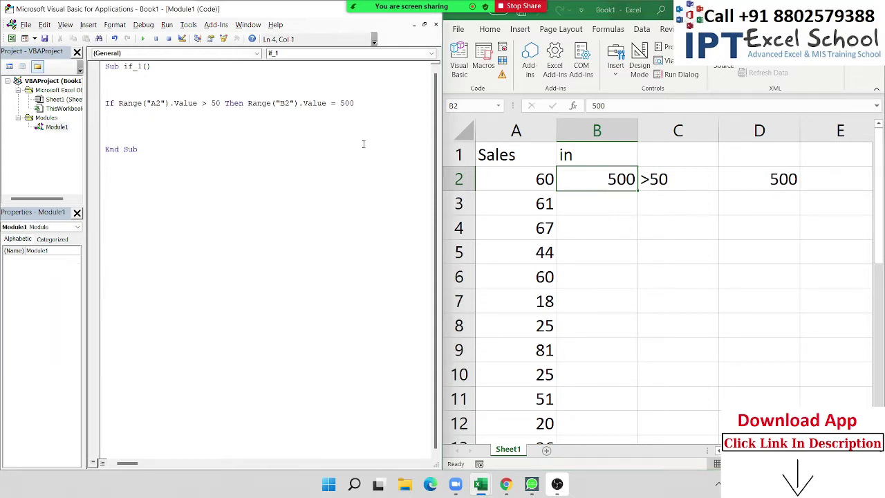
scroll(607, 227, "down", 5)
scroll(606, 232, "down", 4)
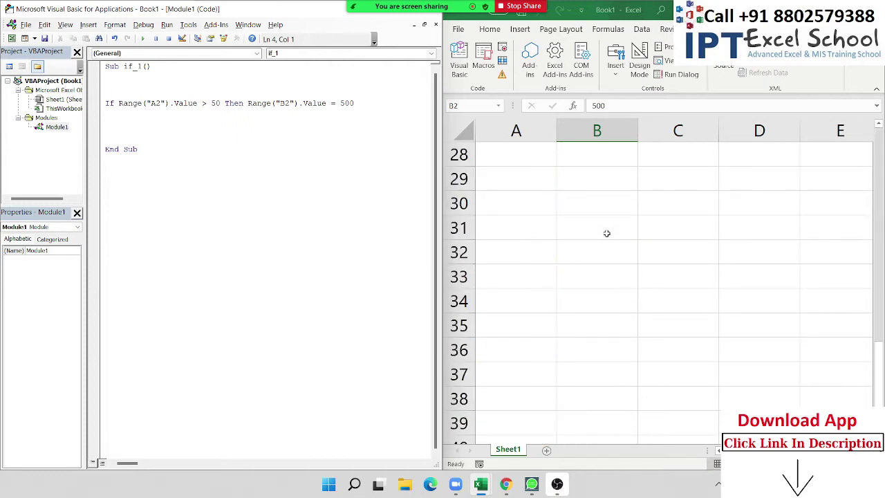
scroll(607, 233, "up", 3)
left_click(535, 352)
scroll(539, 332, "up", 6)
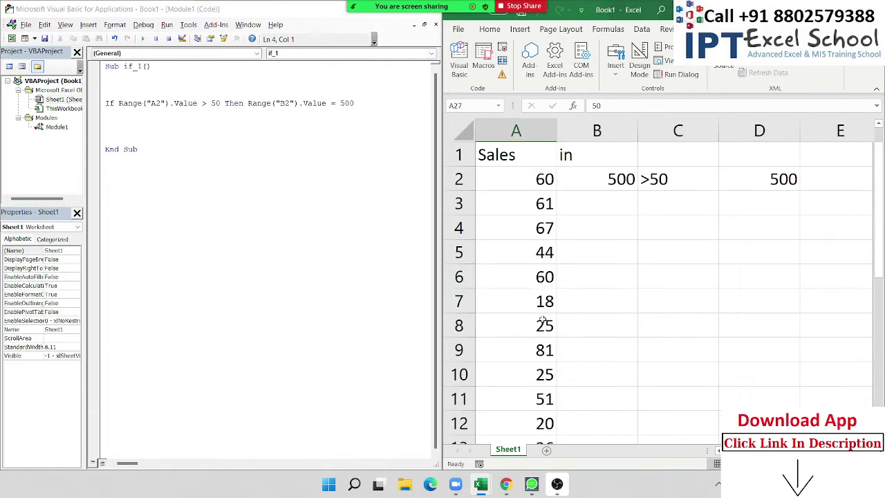
left_click(147, 93)
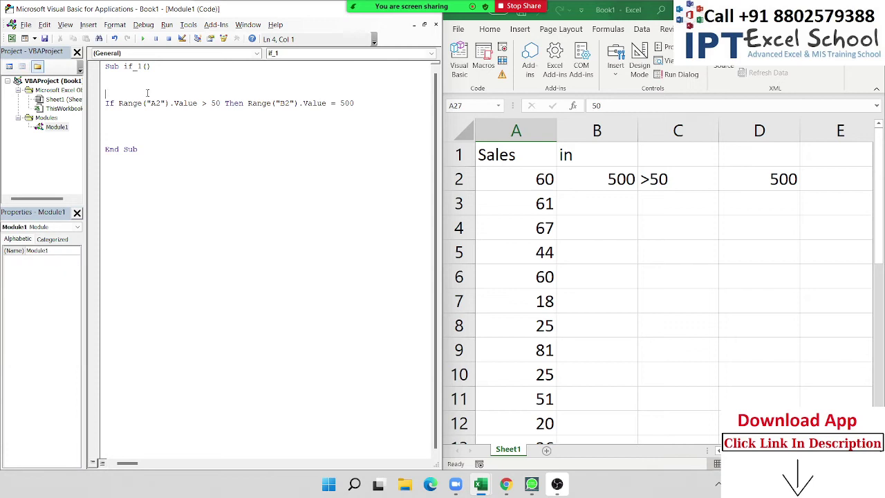
key("Return")
Wrap the If line in a For i = 2 To 27 … Next i loop.
type("fo")
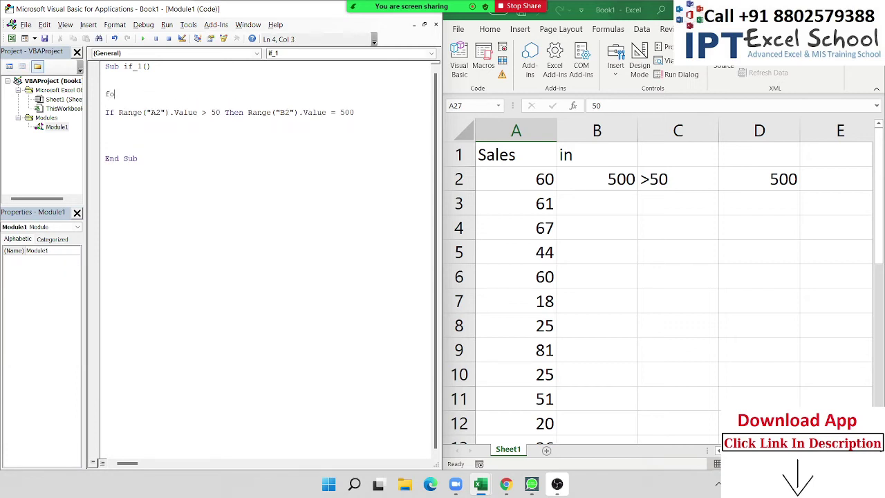
type("r ")
type("i = 2")
type(" yo")
key("BackSpace")
key("BackSpace")
type("to 2")
type("7")
type("next ")
type("i")
left_click(133, 93)
Change "A2" to "A" & i and "B2" to "B" & i in the If line.
left_click(479, 183)
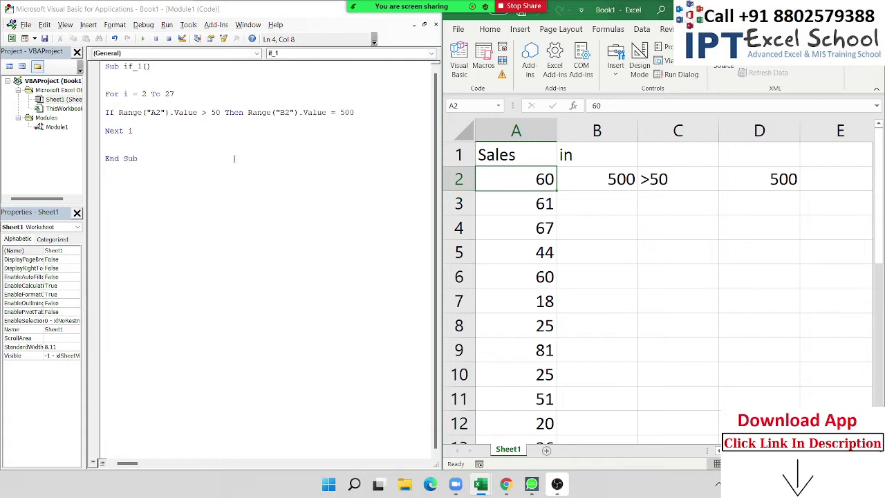
left_click(155, 112)
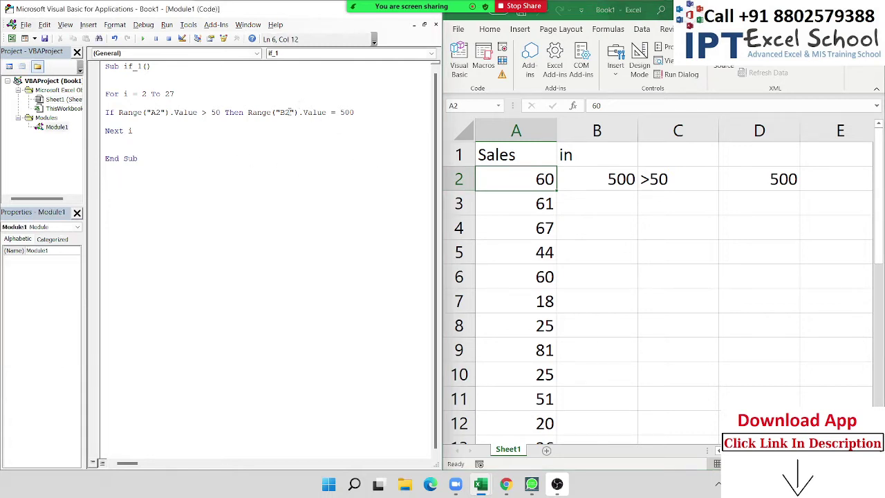
left_click_drag(286, 112, 348, 122)
left_click(161, 112)
key("BackSpace")
type("\" ")
type("&")
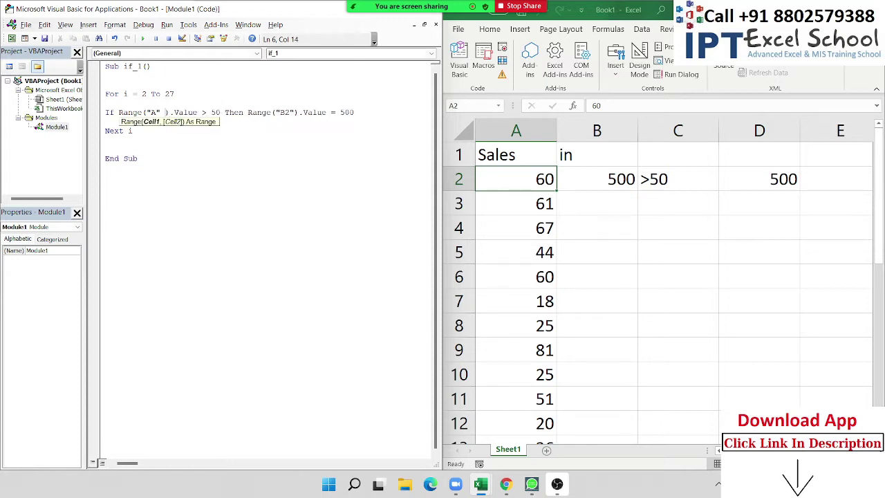
type(" i")
left_click(227, 166)
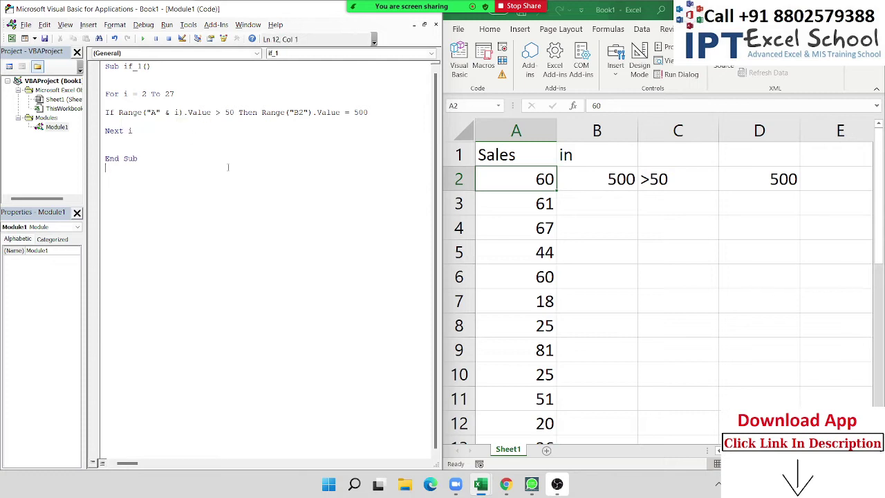
left_click(296, 112)
key("BackSpace")
type("&")
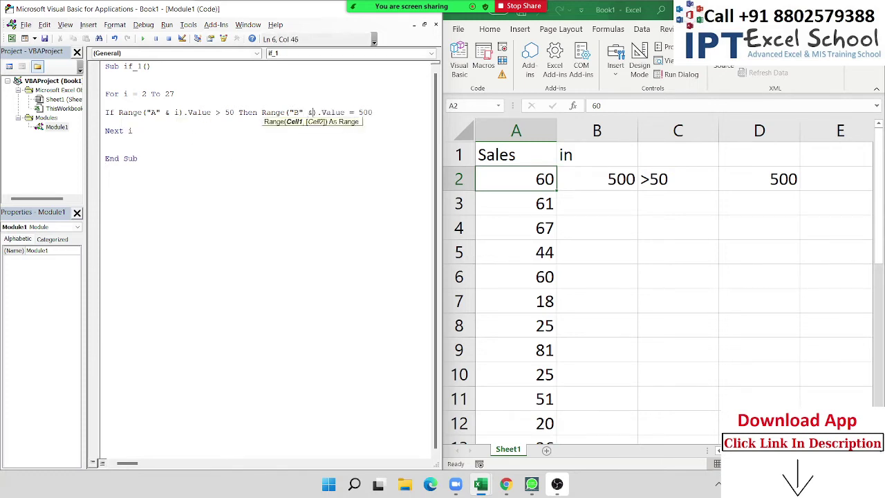
type(" i")
left_click(184, 173)
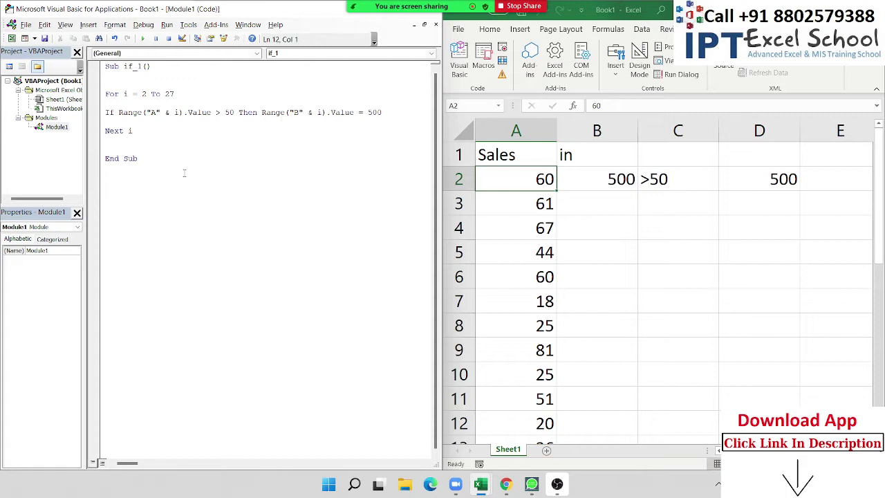
left_click(140, 120)
Step into if_1 with F8, inspecting the "A" & i and "B" & i values on the first pass.
left_click(138, 94)
key("F8")
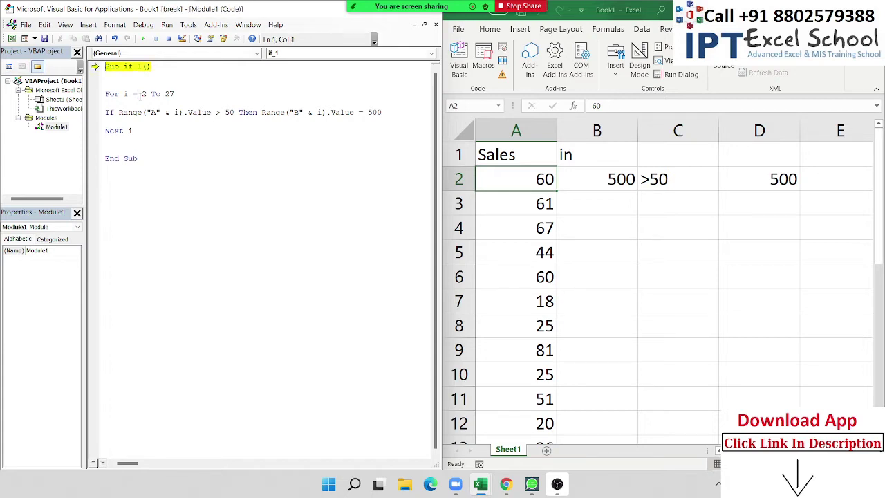
key("F8")
key("F8")
mouse_move(125, 92)
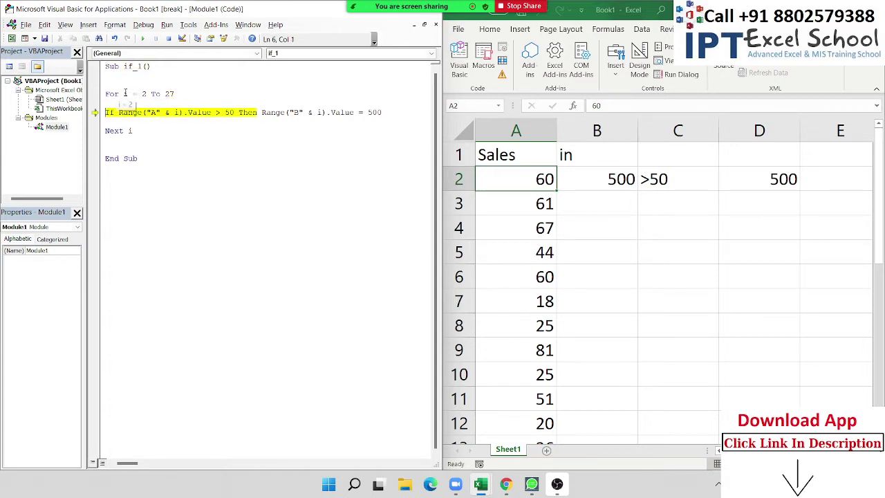
left_click_drag(155, 114, 179, 115)
left_click_drag(296, 112, 319, 113)
mouse_move(304, 115)
key("F8")
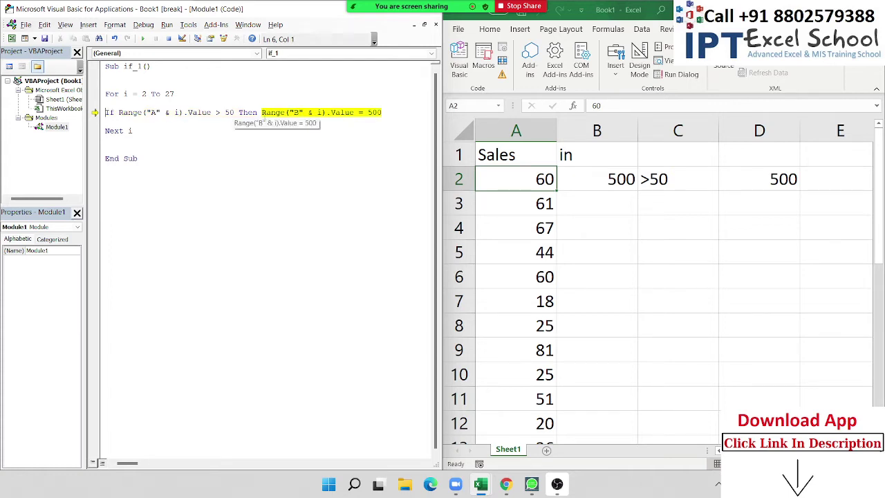
key("F8")
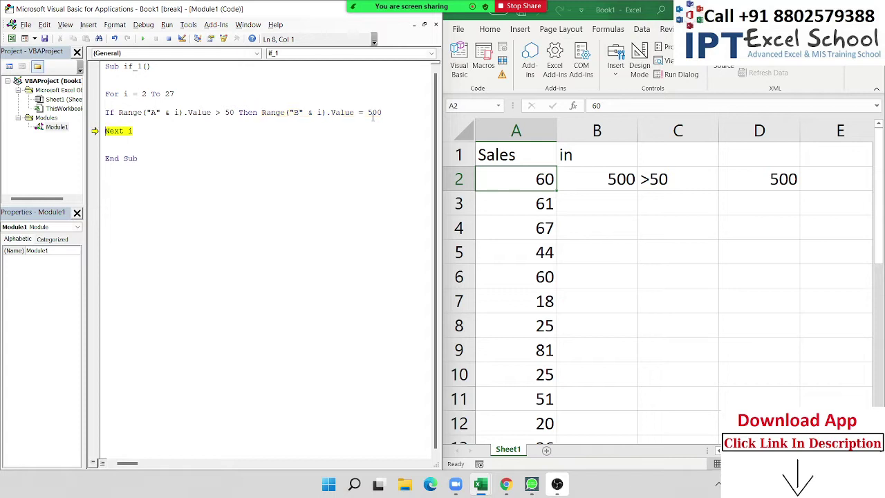
key("F8")
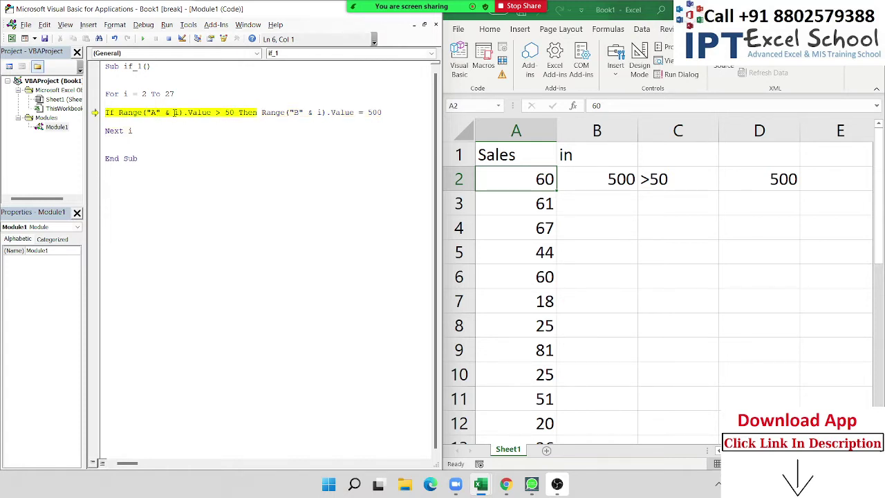
Keep stepping so B3, B4 and B6 receive 500 while B5 (44) stays blank.
mouse_move(125, 95)
key("F8")
key("F8")
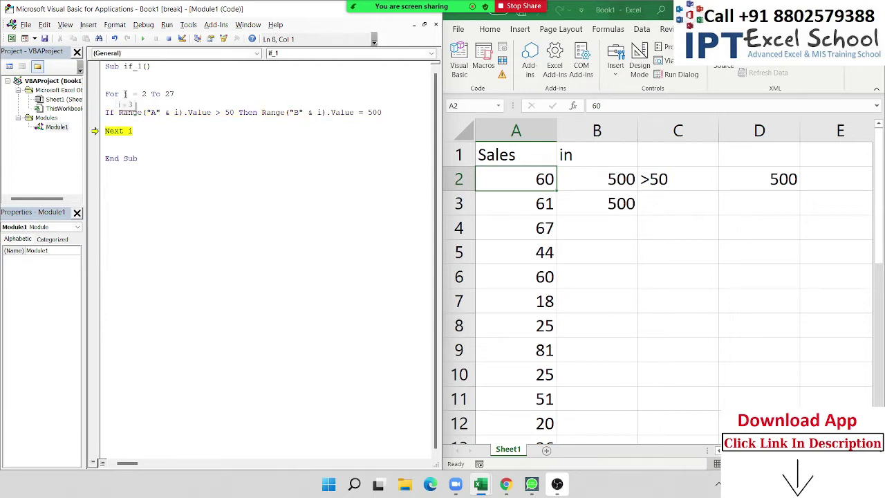
key("F8")
key("F8")
key("F8")
key("F8")
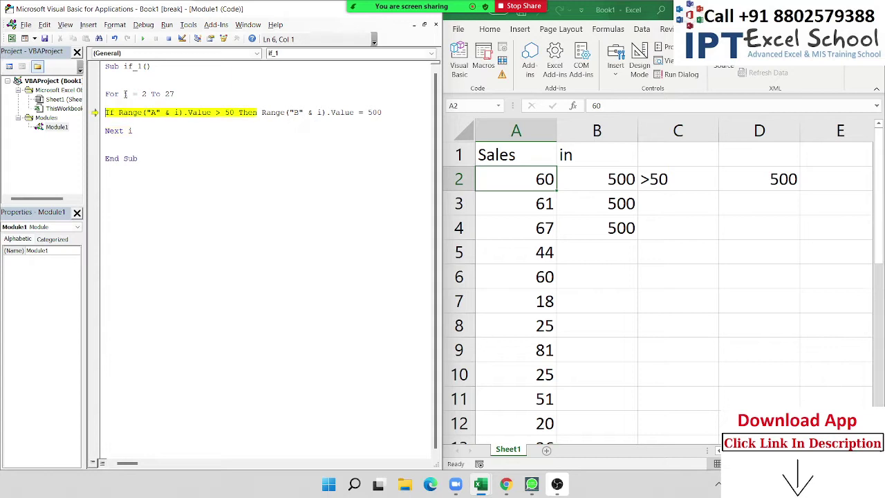
key("F8")
key("F8")
key("F8")
key("F8")
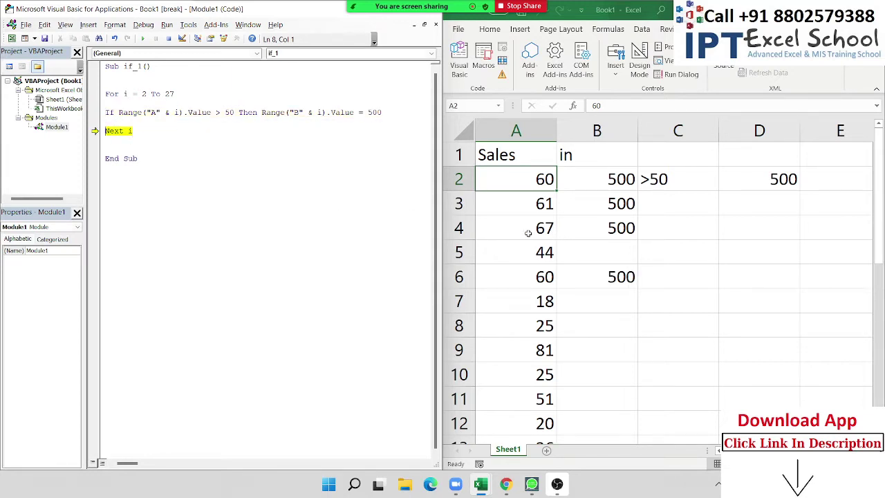
key("F8")
key("F8")
Let the if_1 run finish, then clear the 500s from B2:B27.
left_click(143, 38)
scroll(559, 323, "down", 5)
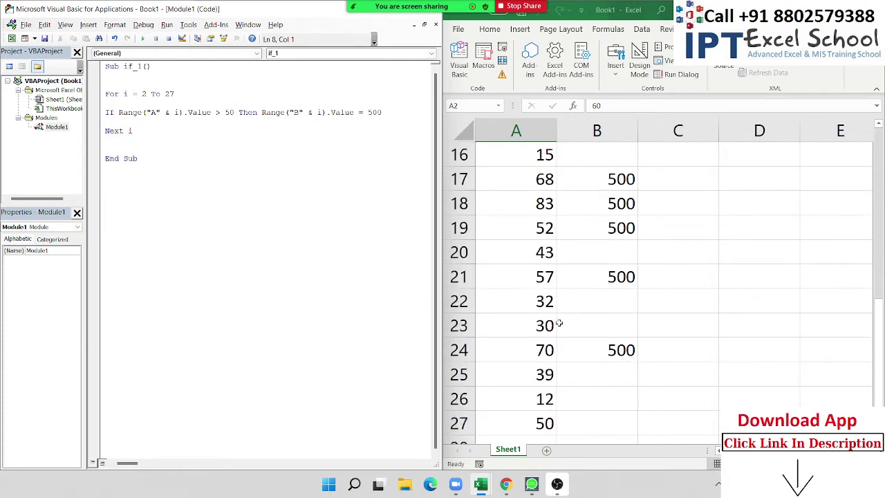
scroll(559, 323, "up", 5)
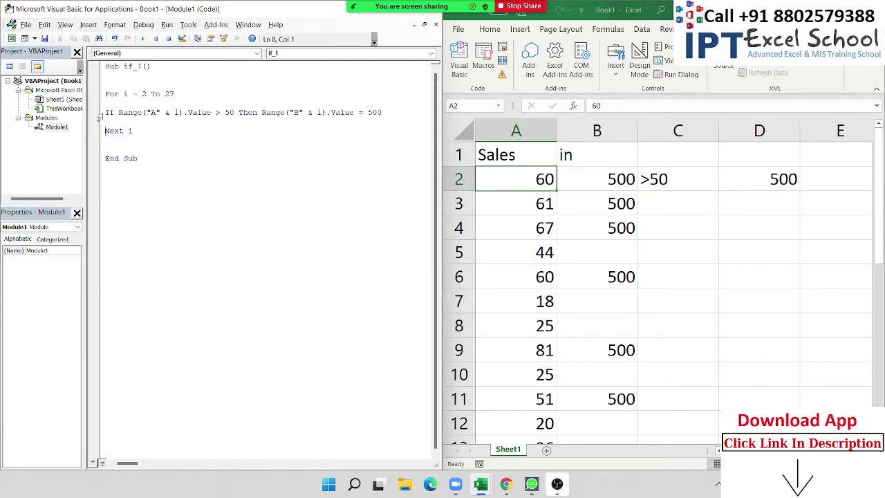
left_click(599, 175)
scroll(601, 228, "down", 4)
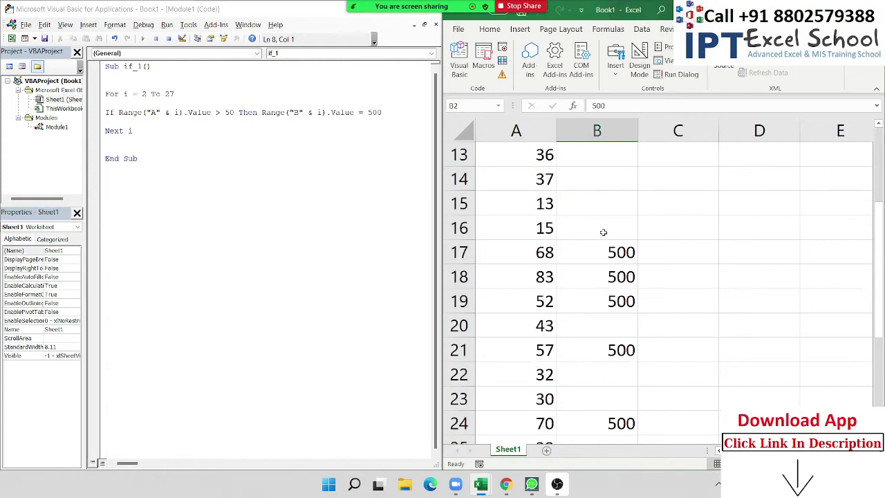
scroll(618, 328, "down", 7)
scroll(617, 329, "up", 1)
scroll(616, 353, "up", 3)
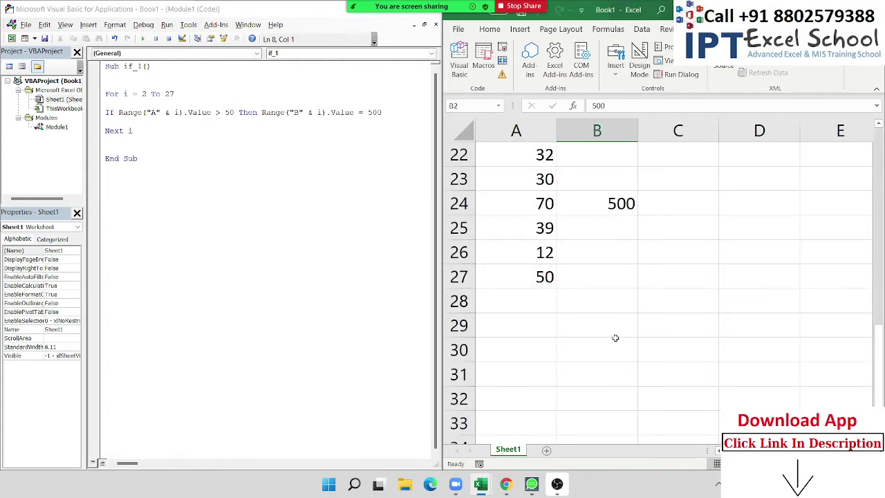
left_click(616, 281, "shift")
scroll(615, 280, "up", 4)
scroll(616, 276, "up", 3)
key("Delete")
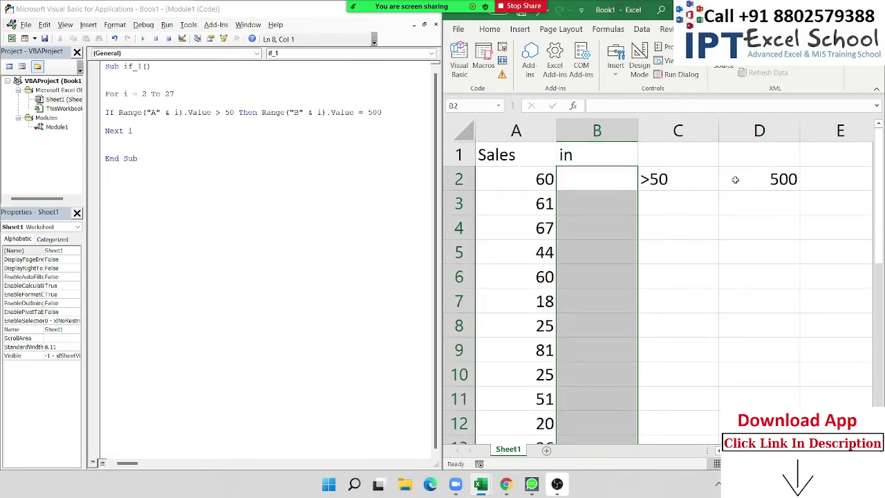
Enter <50 in C3 and 100 in D3, then copy all the module's code.
left_click(696, 198)
type("<")
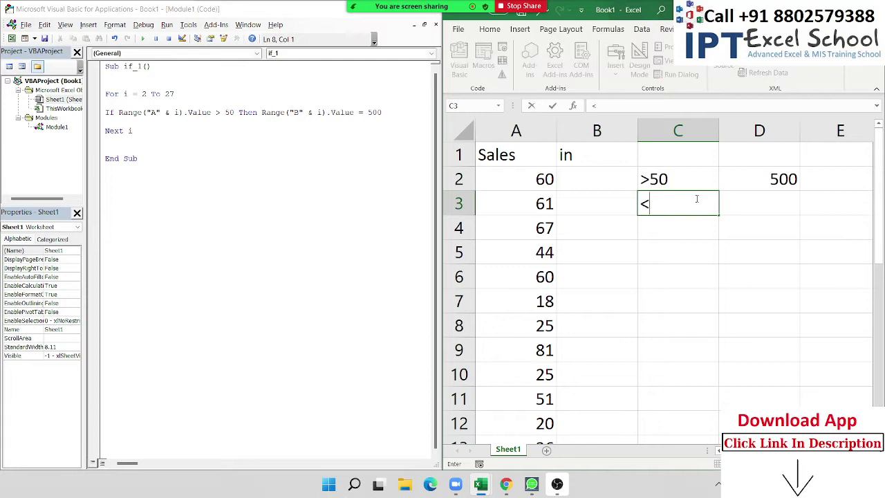
type("50")
key("Tab")
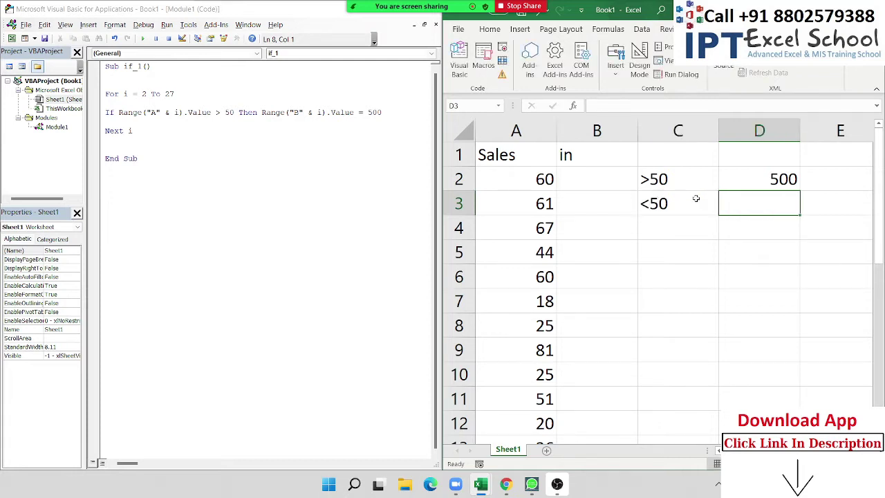
type("1")
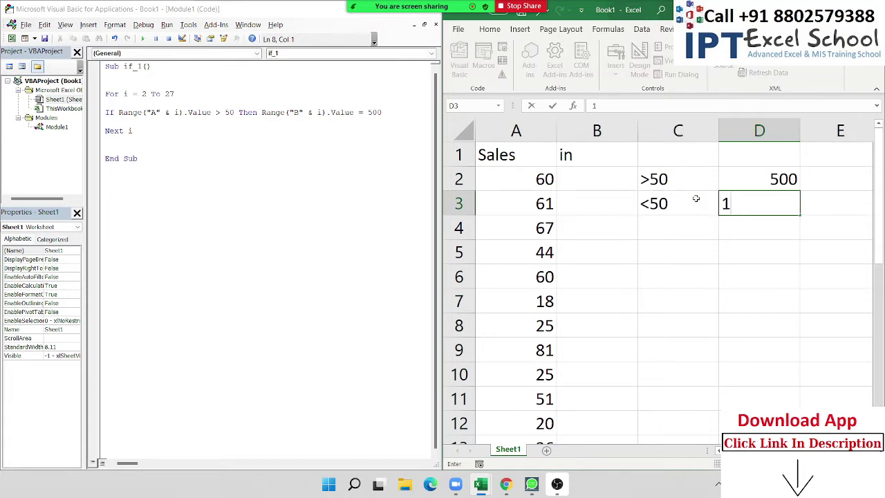
type("00")
left_click(696, 198)
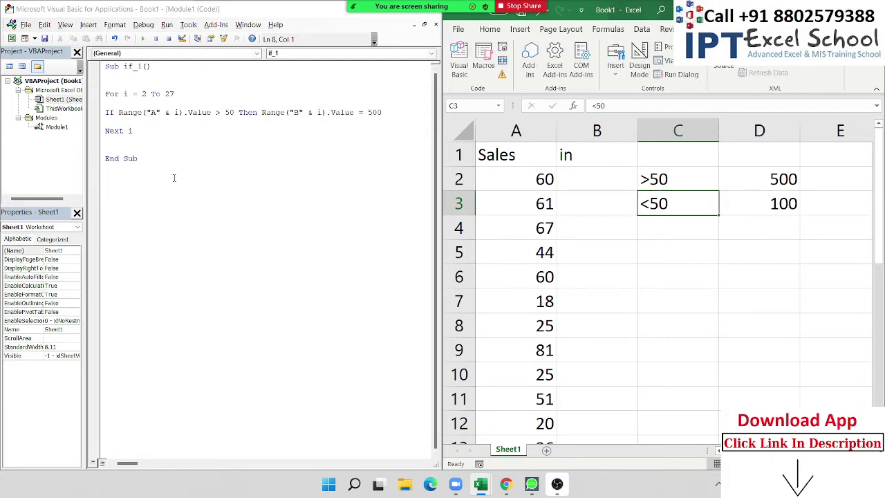
key("ctrl+a")
key("ctrl+c")
Paste a duplicate procedure below End Sub and move its 500 assignment onto its own line.
left_click(115, 213)
key("ctrl+v")
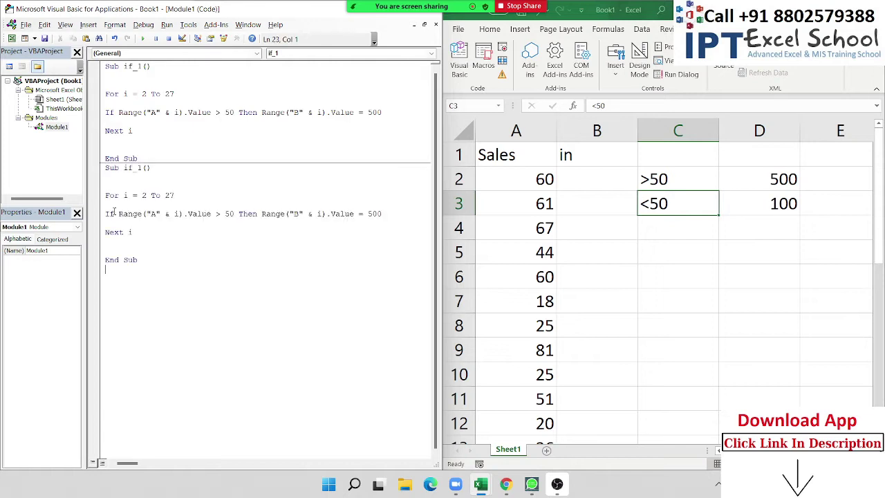
left_click(262, 214)
key("Return")
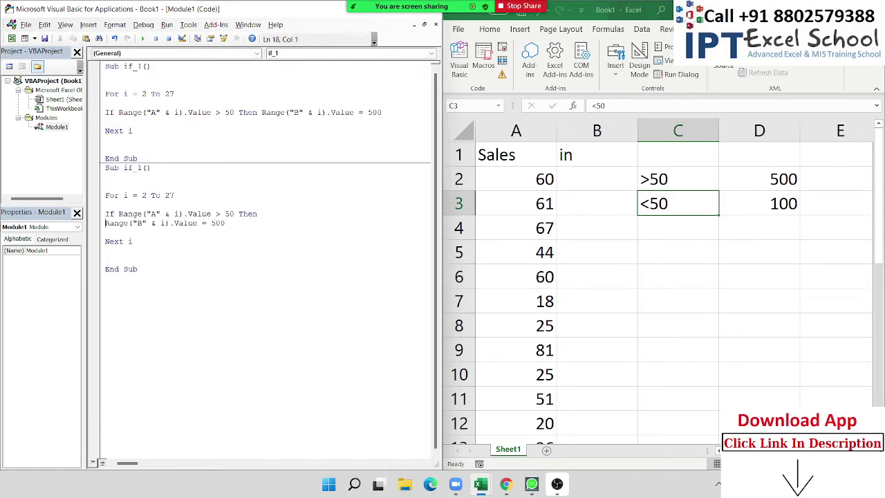
Add an Else branch assigning 100 to column B, closed by End If.
key("shift+Down")
left_click(106, 232)
type("Else")
key("Return")
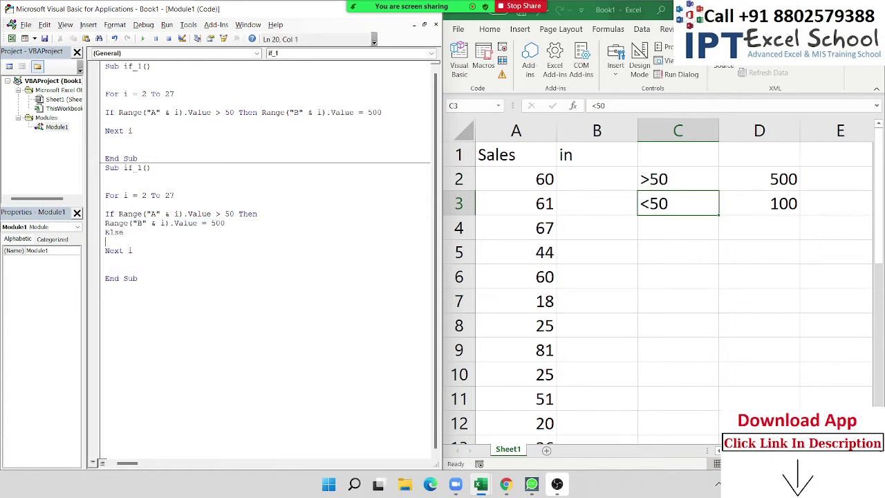
key("ctrl+v")
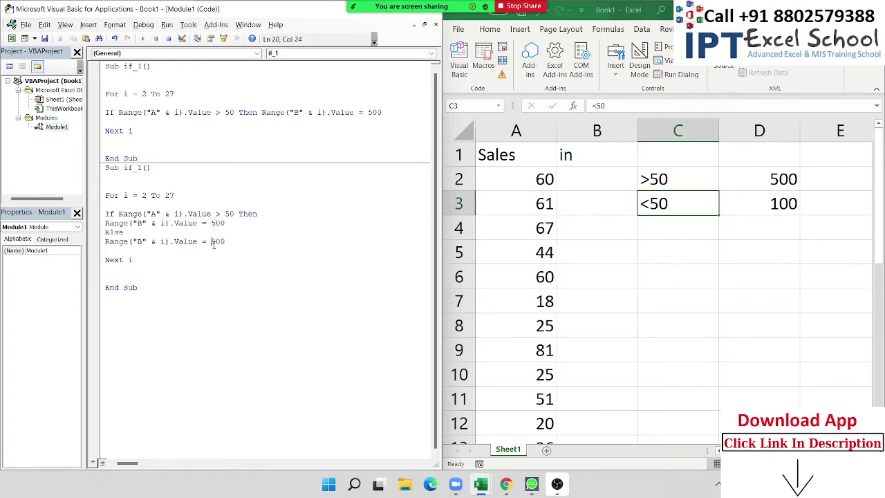
double_click(217, 241)
type("100")
left_click(105, 250)
type("End If")
key("Return")
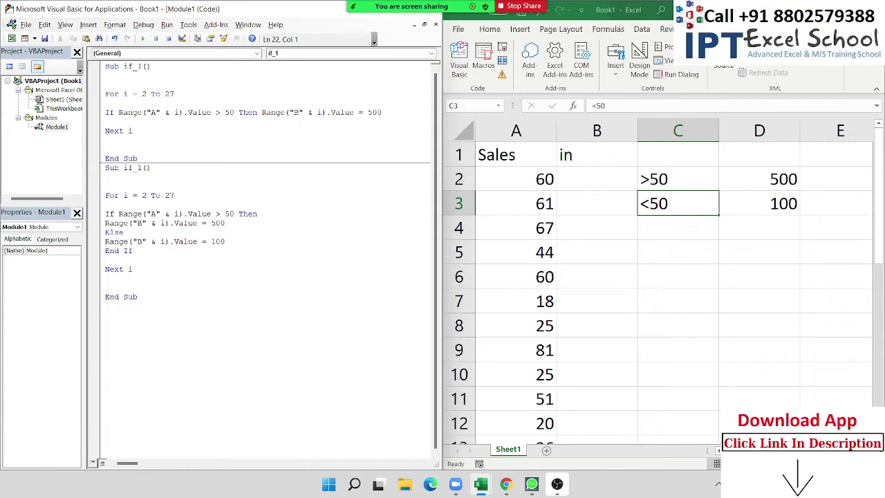
double_click(176, 114)
left_click(146, 214)
left_click_drag(138, 214, 207, 214)
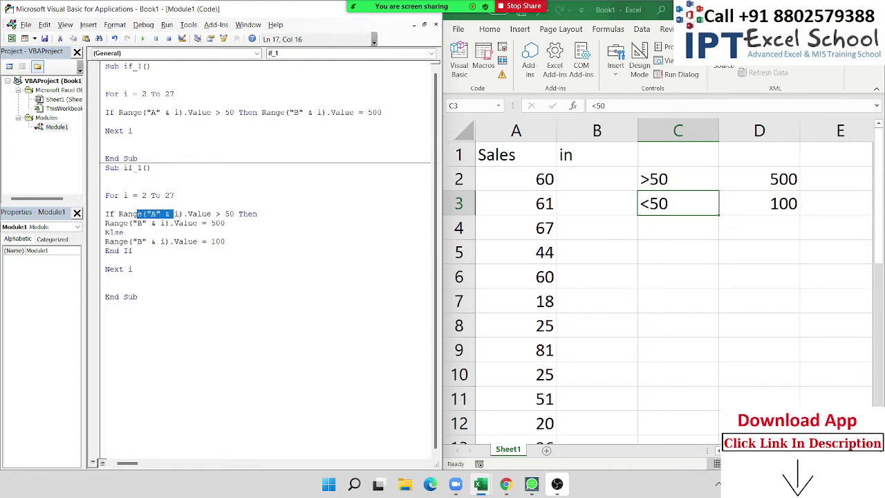
left_click(120, 250)
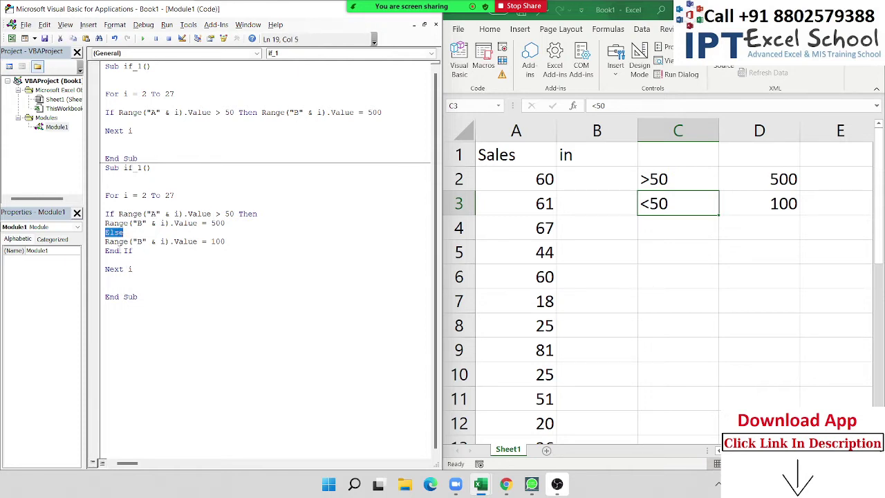
left_click(162, 121)
double_click(201, 215)
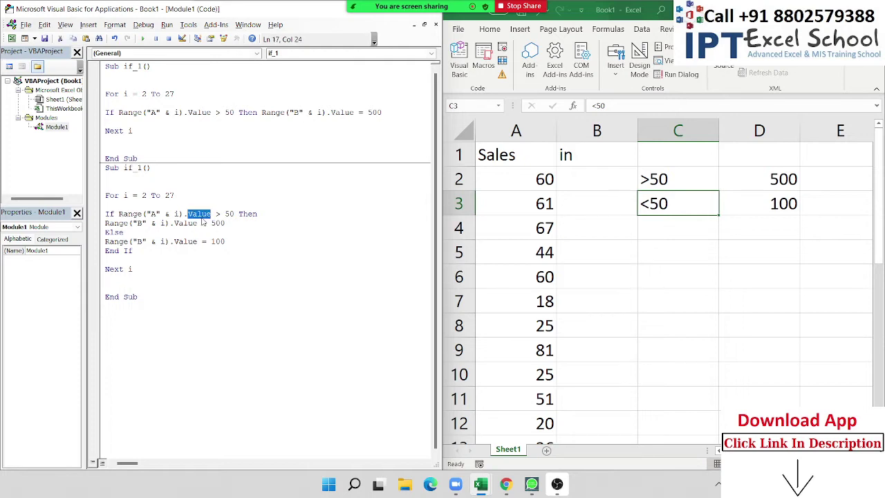
left_click(200, 214)
double_click(204, 222)
left_click(203, 241)
double_click(110, 233)
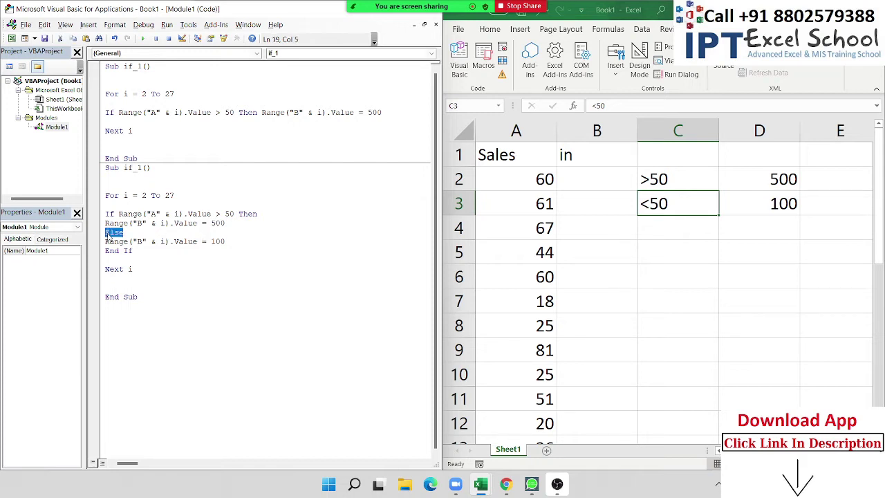
key("Up")
key("Up")
key("Left")
key("Left")
key("shift+Down")
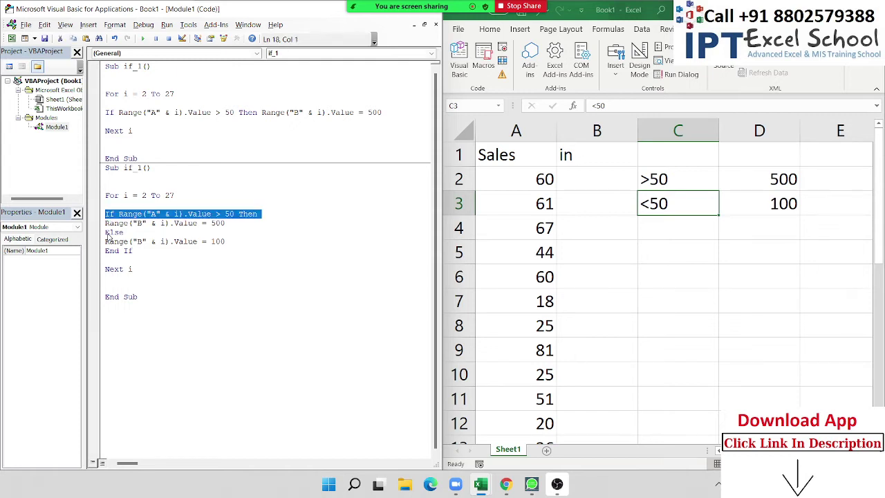
key("Right")
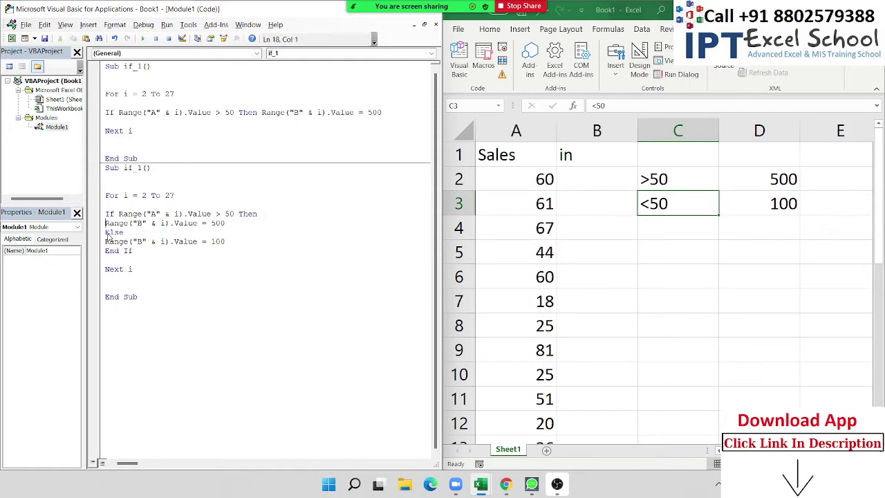
key("shift+Down")
key("Up")
key("Up")
key("shift+Down")
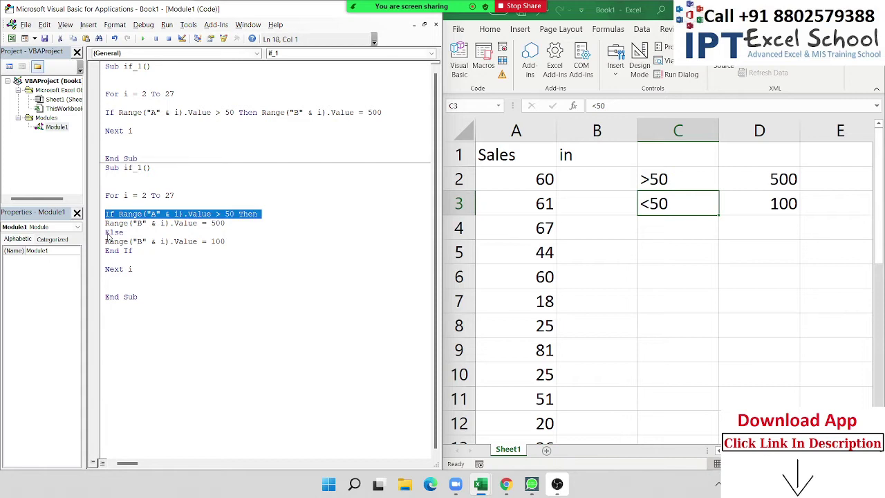
key("Down")
key("Down")
key("shift+Down")
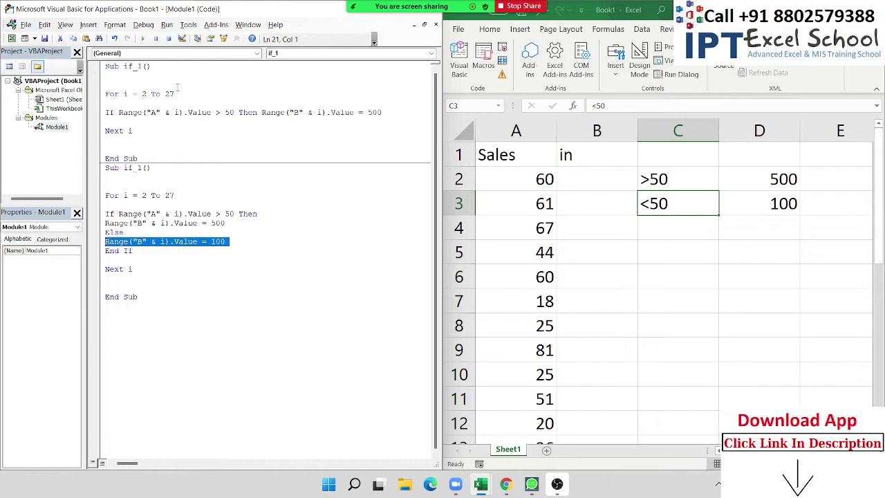
Open the Zoom meeting's Participants window over the editor.
left_click(384, 15)
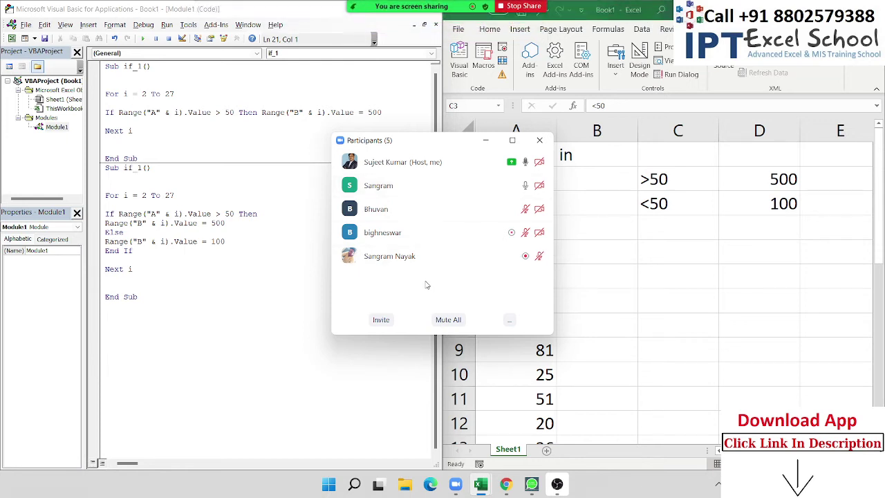
Close the Zoom Participants window and put the cursor at the end of End Sub.
mouse_move(470, 234)
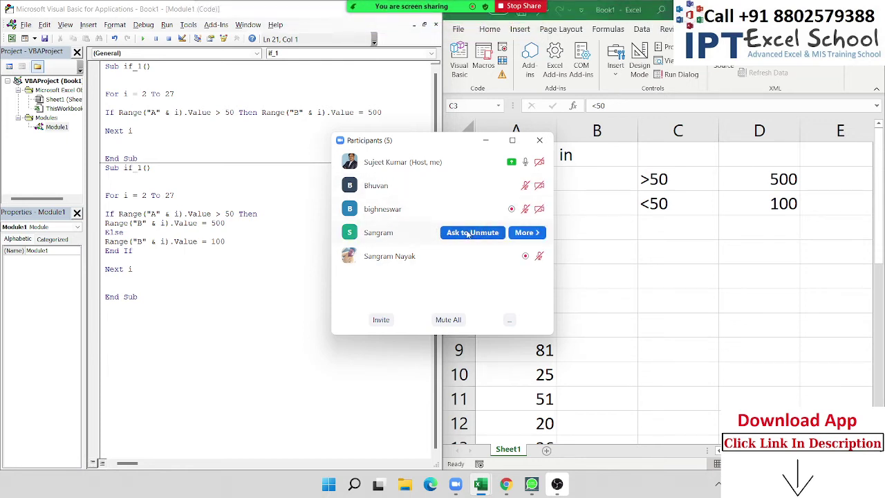
mouse_move(482, 184)
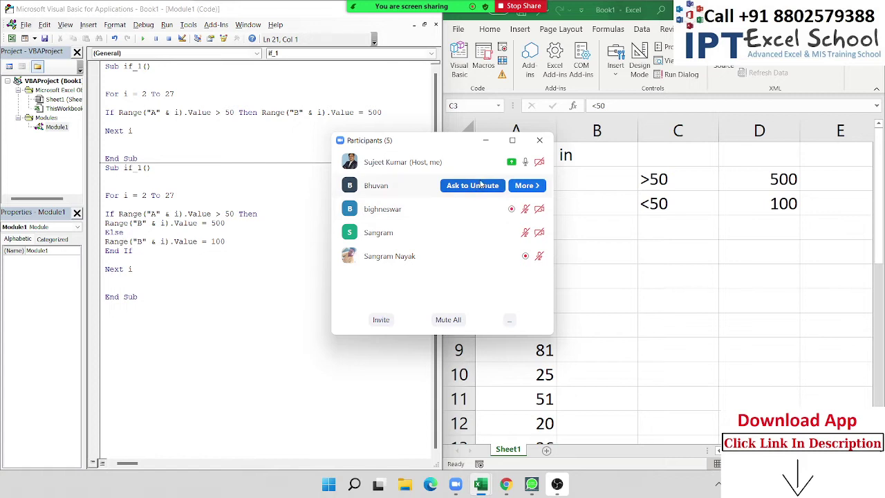
mouse_move(405, 257)
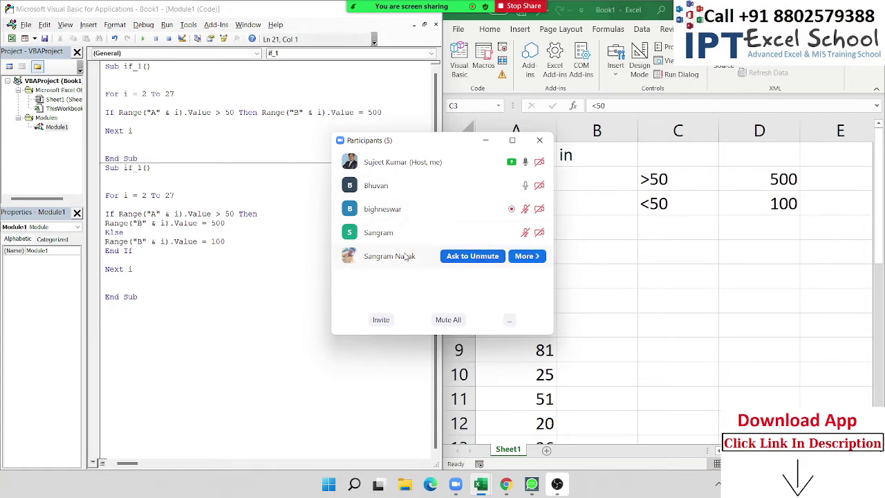
left_click(539, 140)
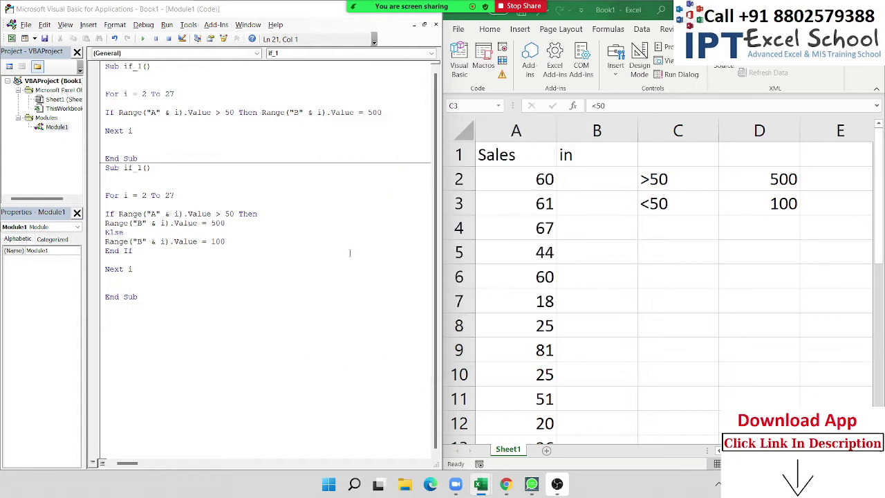
left_click(240, 297)
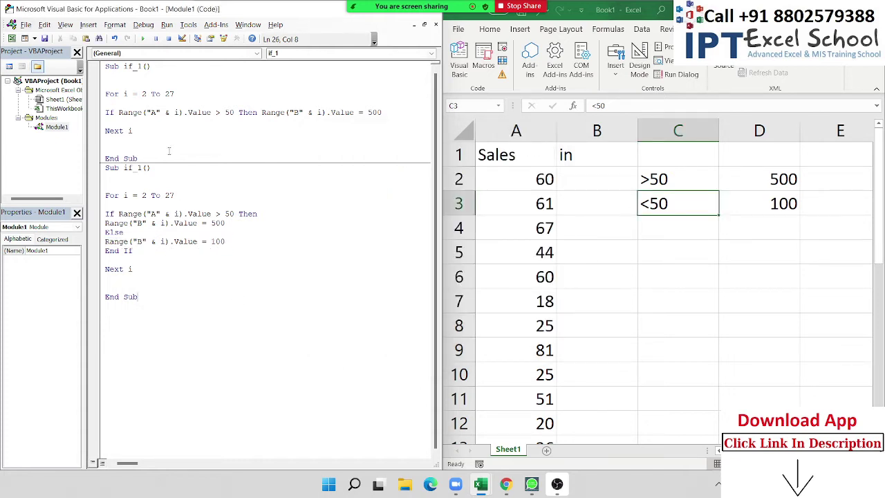
Add a new macro skeleton below the last End Sub by typing 'sub if 2'.
left_click_drag(106, 142, 105, 111)
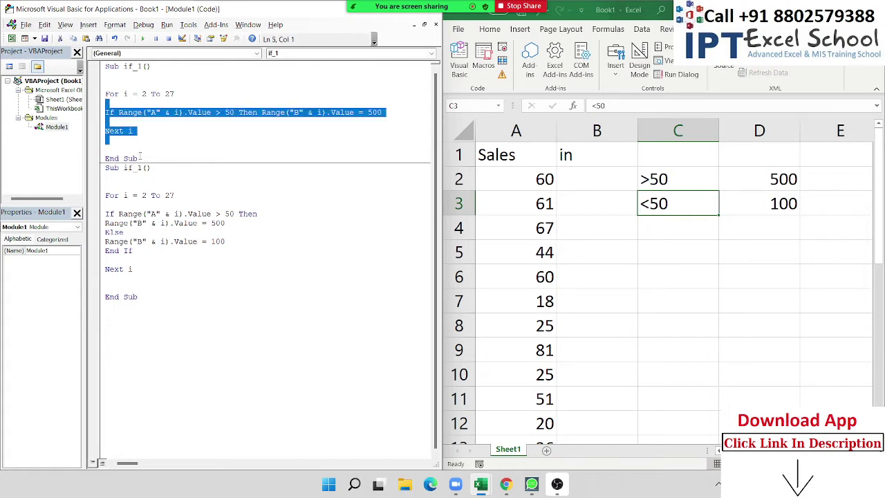
left_click_drag(138, 159, 106, 93)
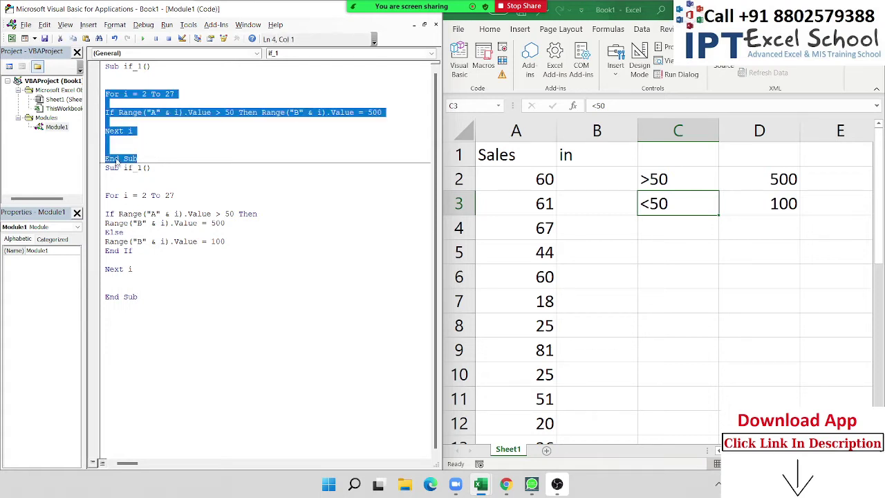
left_click(122, 315)
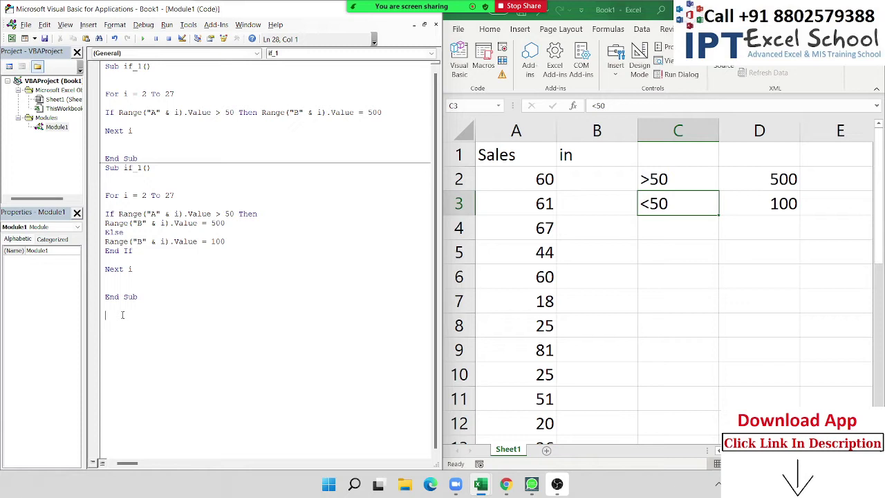
type("s")
type("ub if ")
type("_2(")
key("Return")
key("Return")
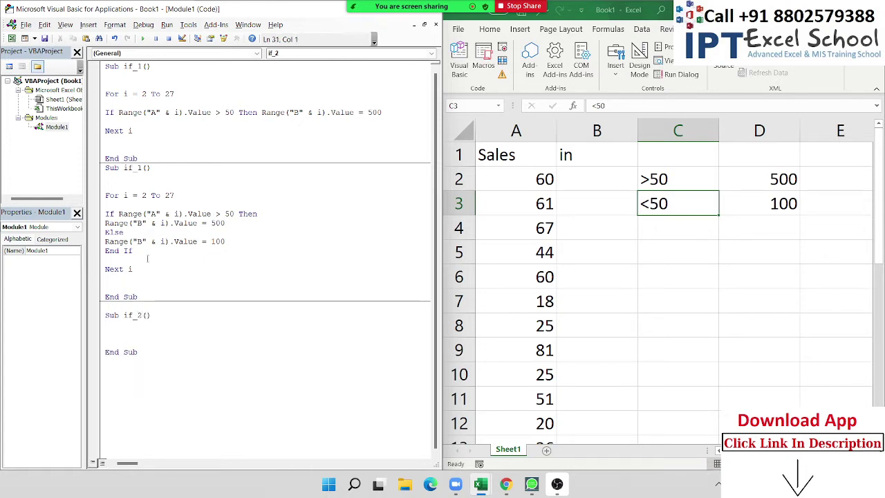
Rename the second macro to if_2 and the new macro to if_3, admitting a waiting meeting participant.
left_click(139, 168)
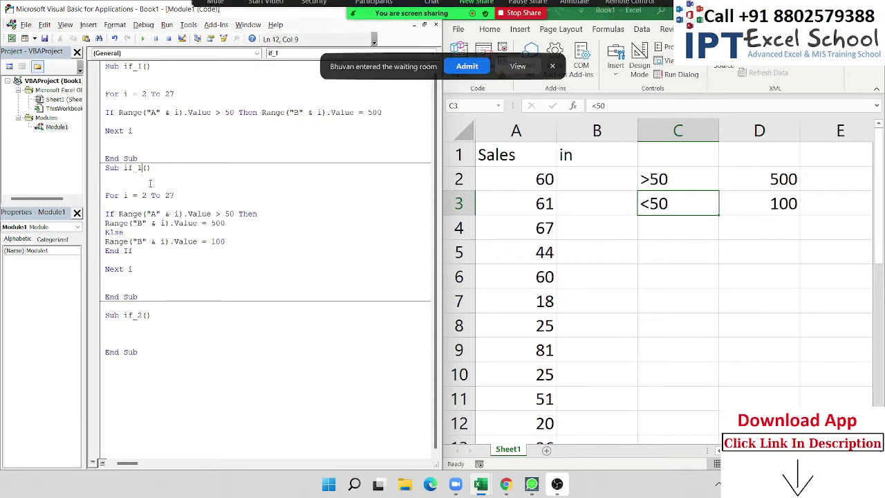
key("BackSpace")
type("2")
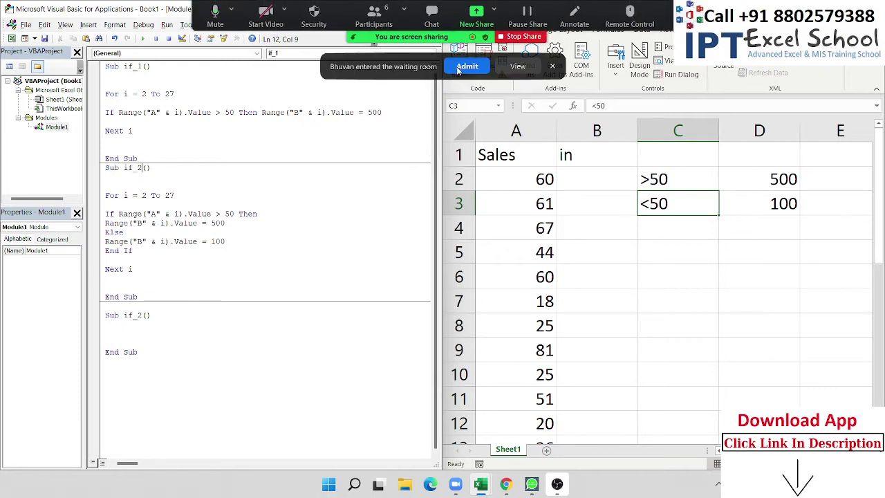
left_click(457, 70)
left_click(138, 315)
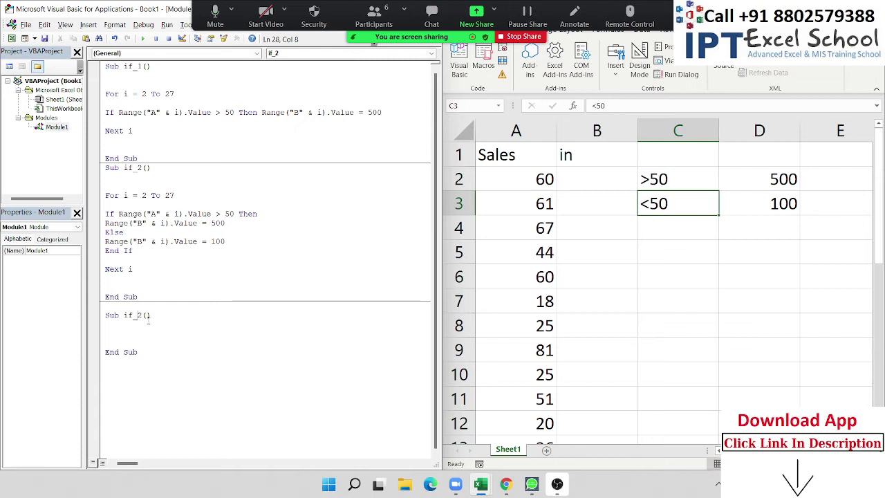
key("Delete")
type("3")
left_click(132, 332)
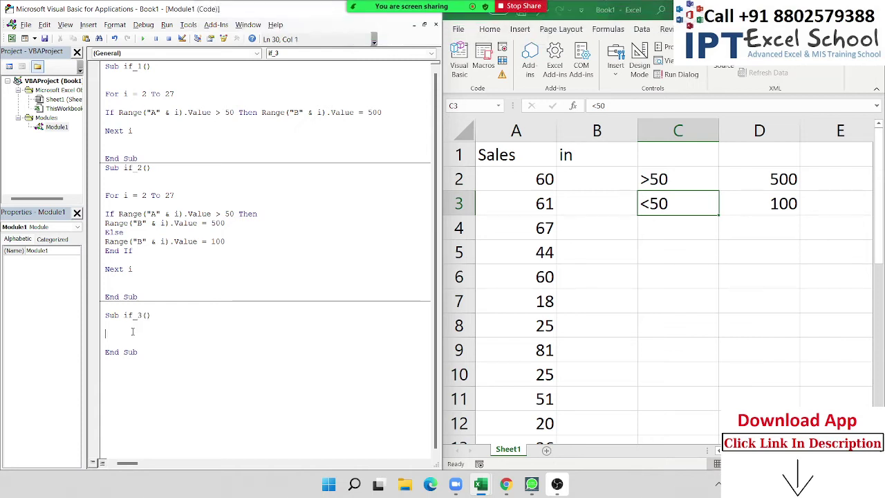
Paste the loop into if_3, split the If after Then, and add Range("A" & i).Interior.Color = vbRed.
type("For i = 2 To 27  If Range(\"A\" & i).Value > 50 Then Range(\"B\" & i).Value = 500  Next i   End Sub")
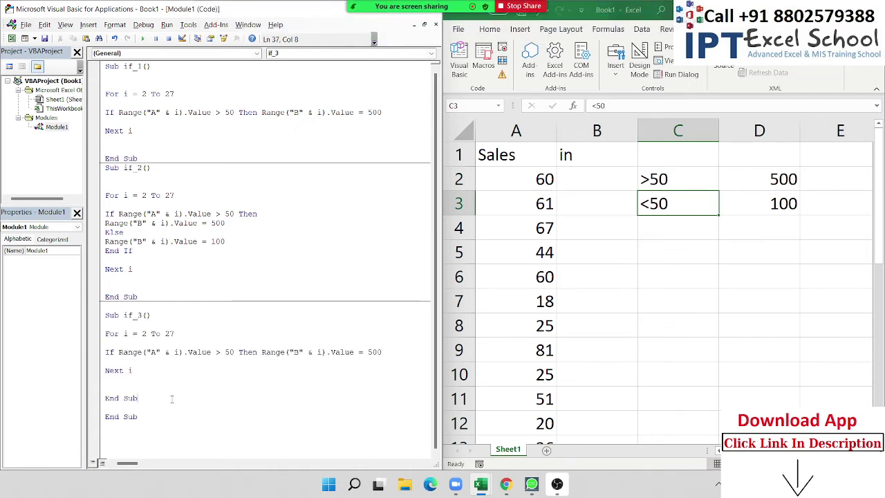
left_click(238, 351)
left_click(262, 352)
key("Return")
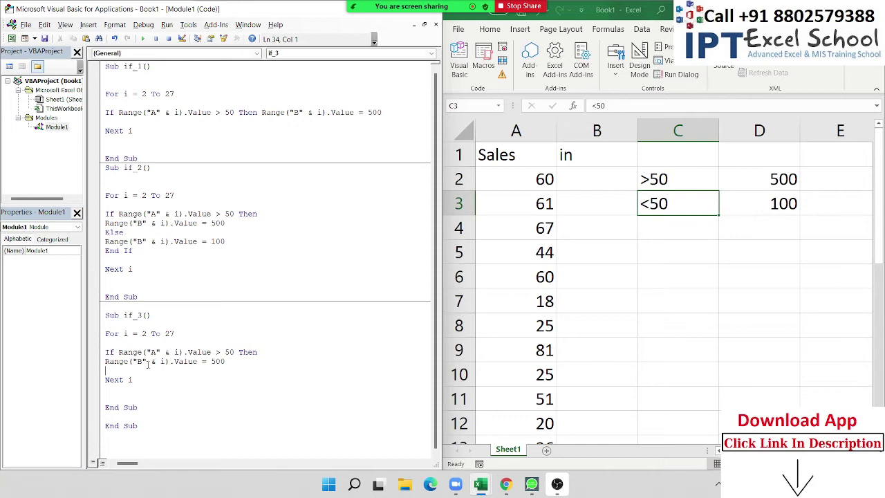
type("range")
type("(\"A")
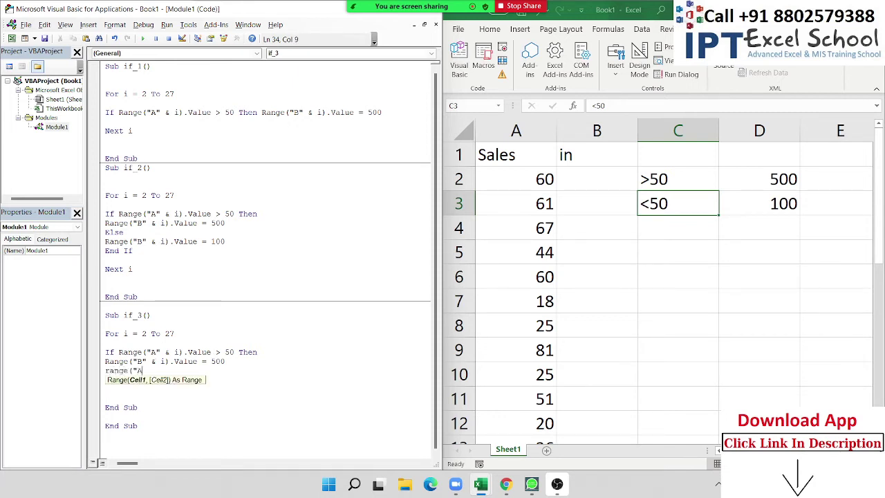
type("\" ")
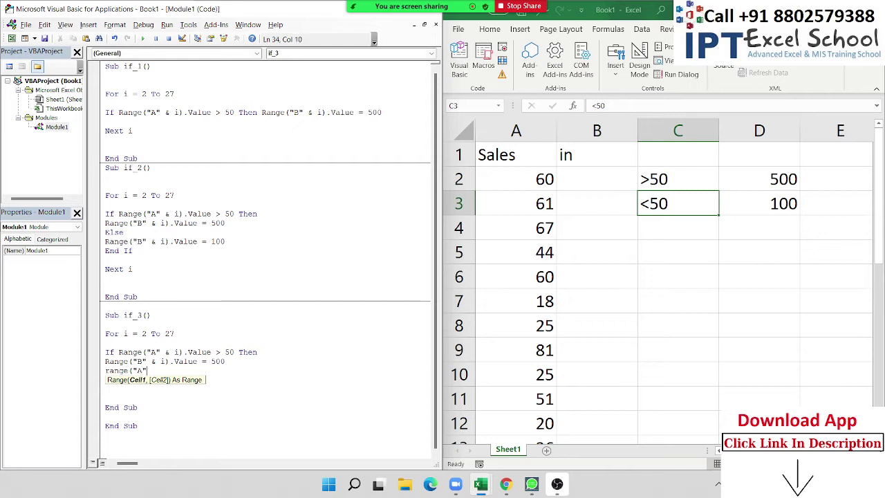
type("& i)")
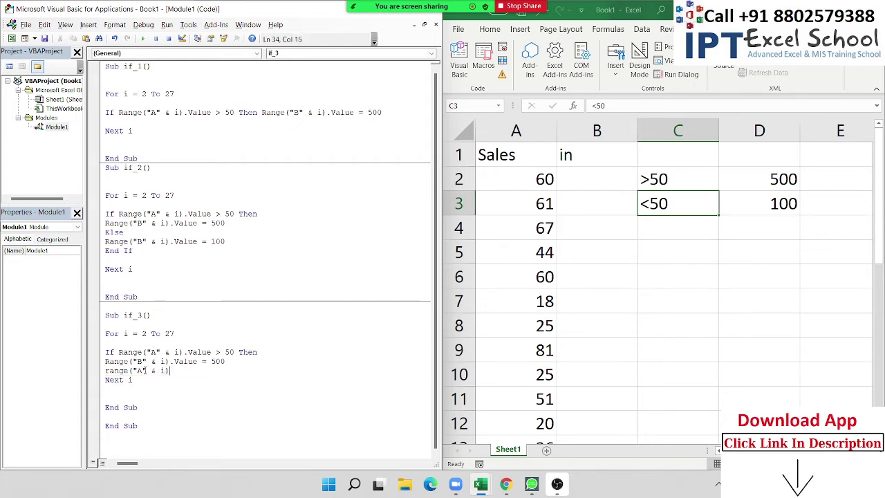
type(".Interior")
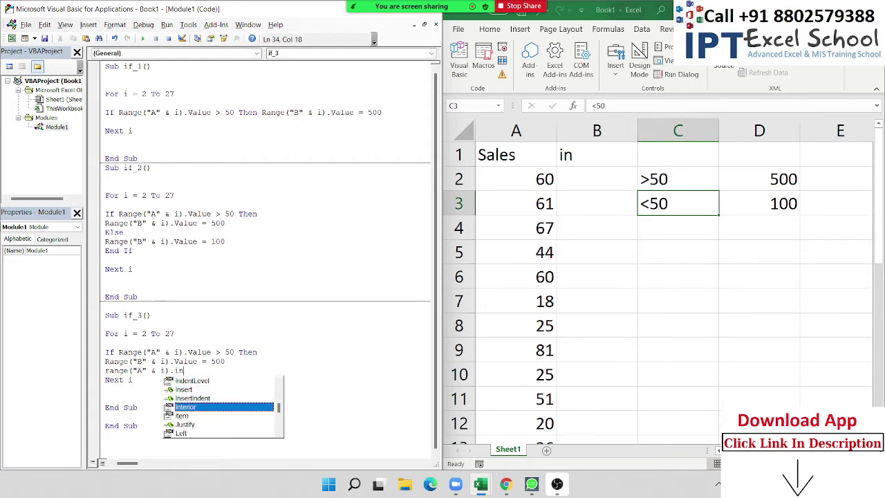
key("Tab")
type(".")
type("Col")
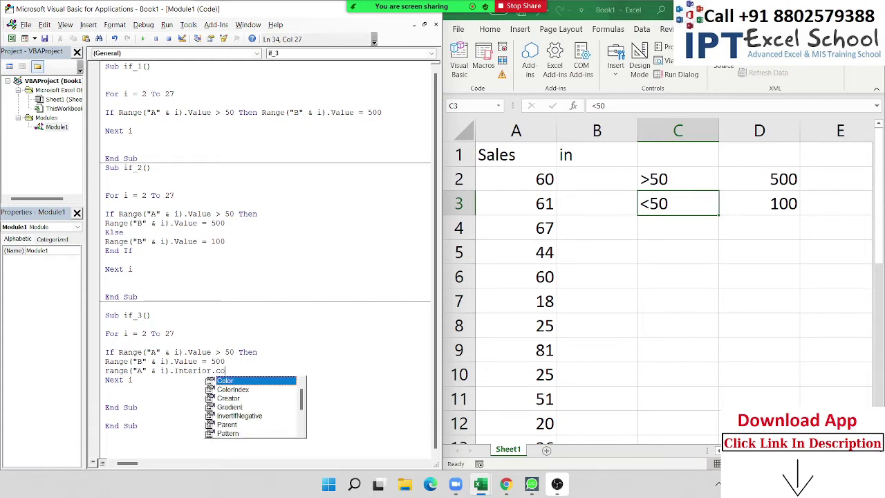
key("Tab")
type("=vb")
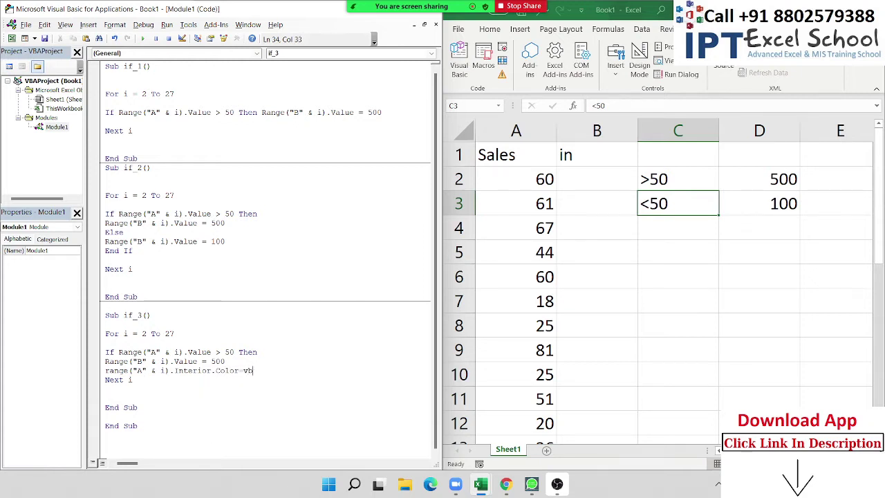
type("red")
left_click(134, 379)
Add End If before Next i and review the B assignment and red-colour lines.
key("Up")
key("End")
key("Return")
key("Return")
key("Up")
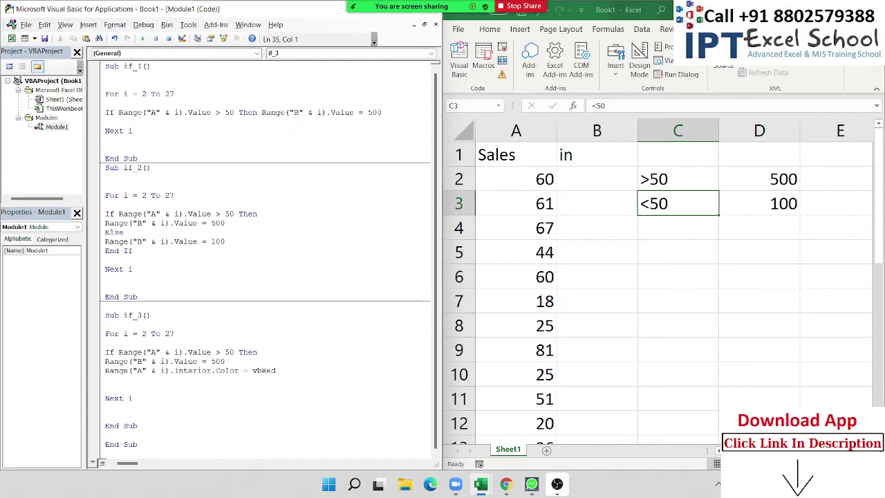
type("end if")
double_click(203, 361)
double_click(190, 361)
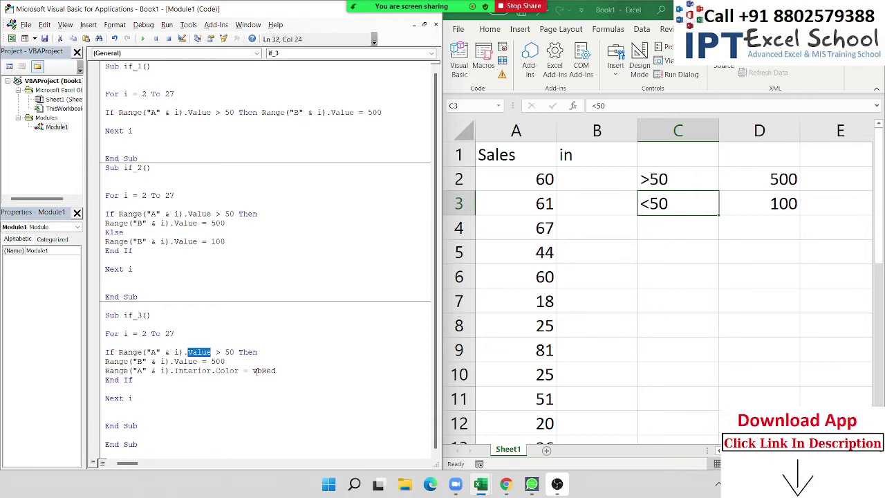
mouse_move(275, 371)
left_mouse_down()
mouse_move(101, 372)
mouse_move(104, 361)
left_mouse_up()
left_click(431, 14)
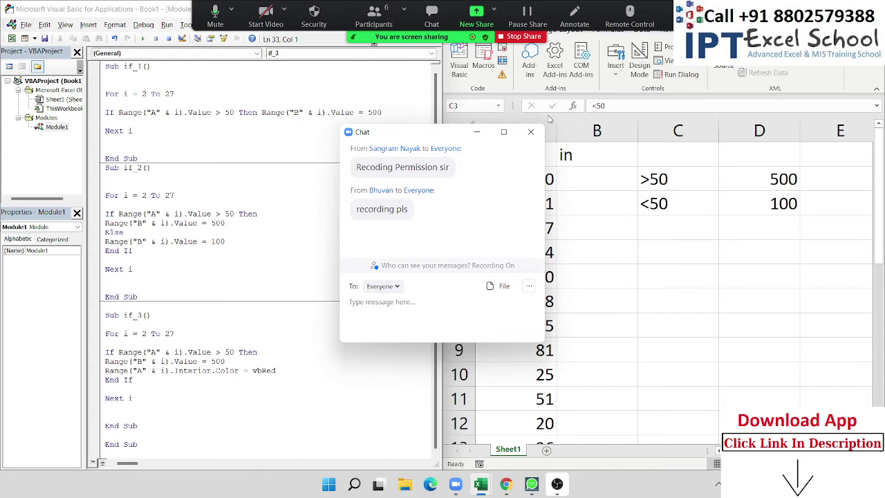
Allow the requesting participant to record local files in Zoom, then close the chat and participants windows.
left_click(531, 132)
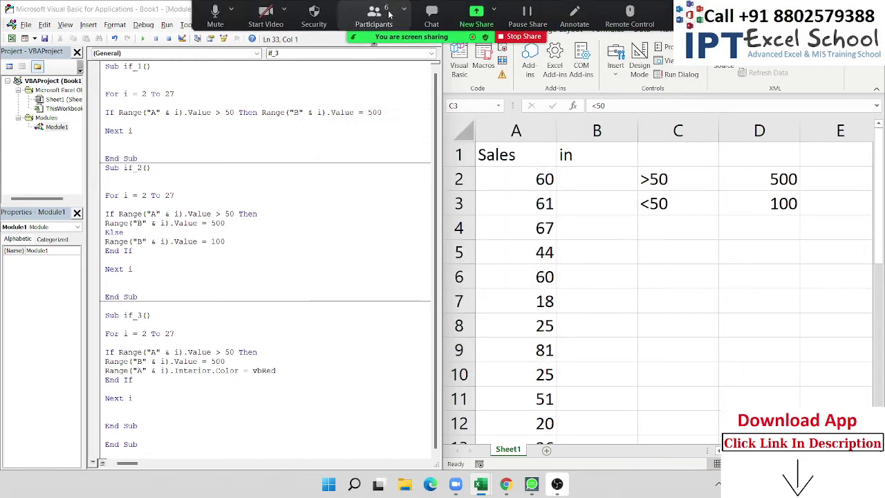
left_click(388, 14)
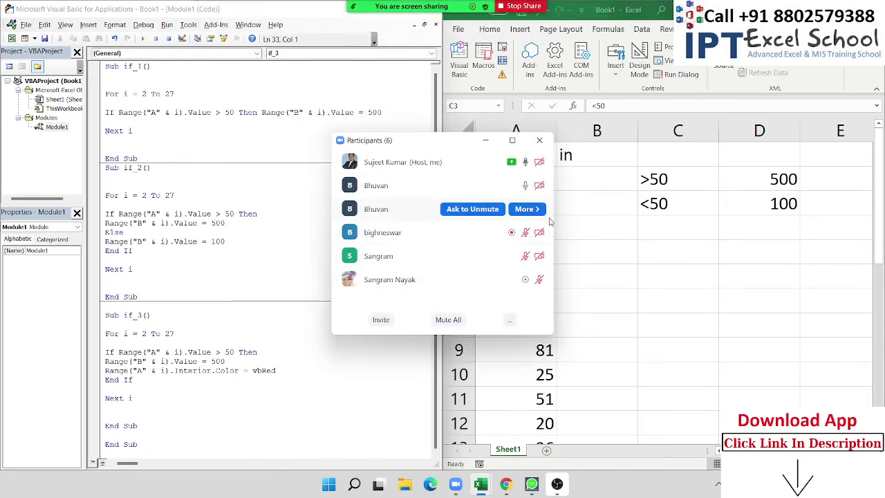
left_click(529, 209)
left_click(566, 291)
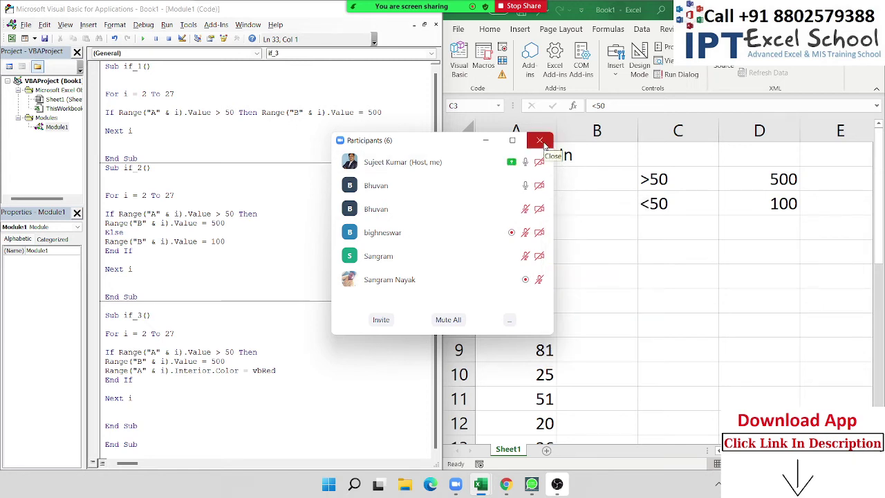
left_click(540, 141)
key("shift+Down")
key("shift+Down")
Try running if_3 and dismiss the resulting compile error.
left_click(153, 388)
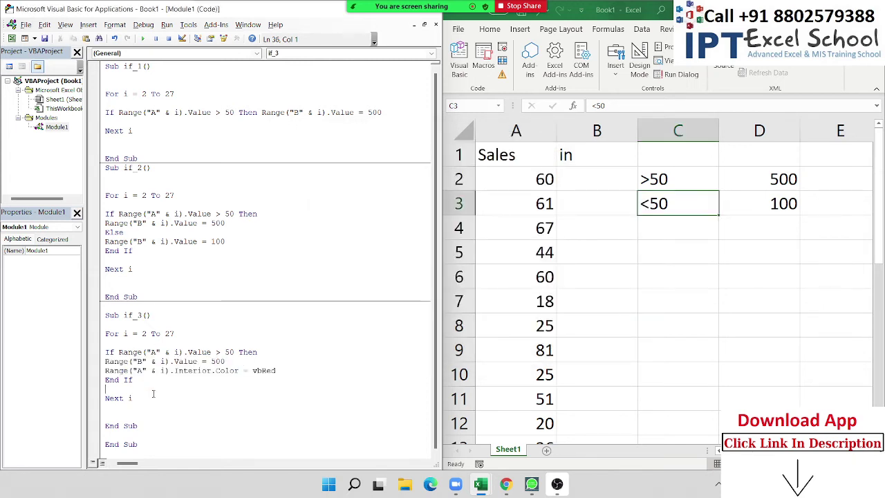
double_click(129, 352)
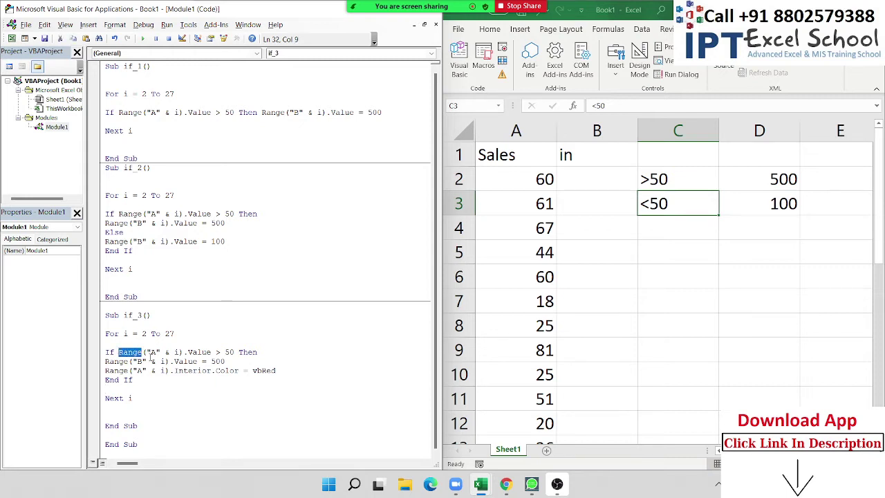
left_click(216, 371)
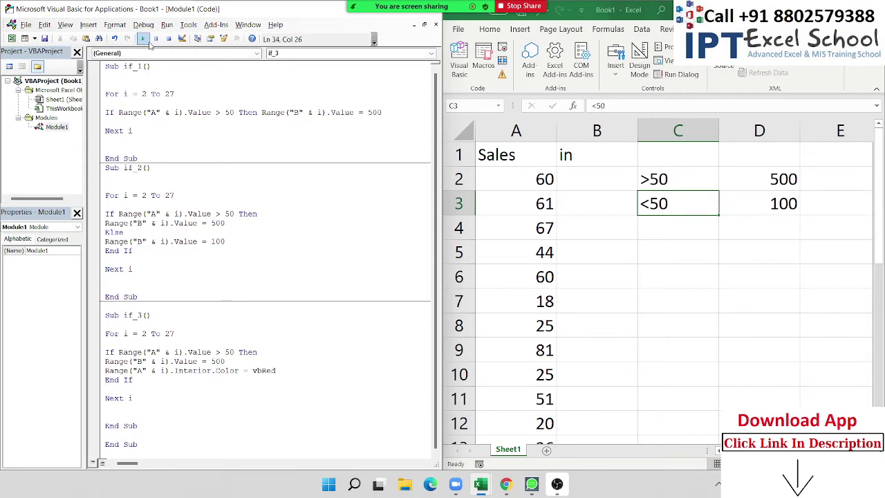
left_click(143, 38)
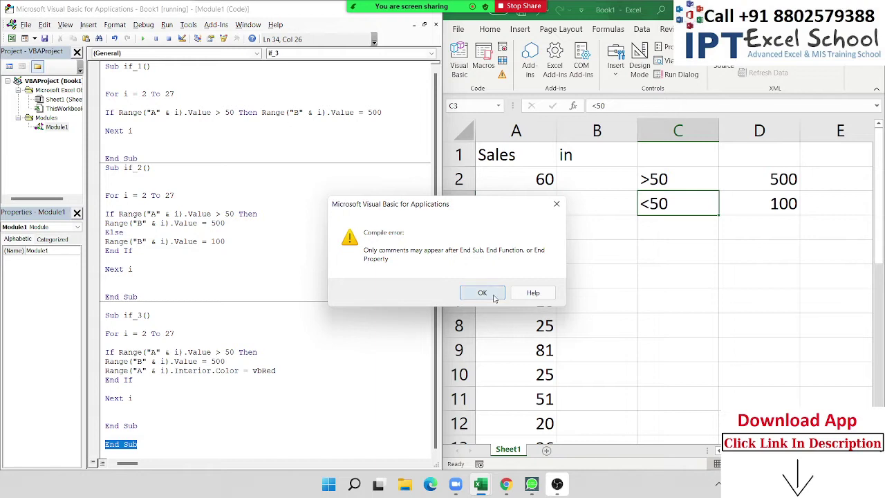
left_click(482, 293)
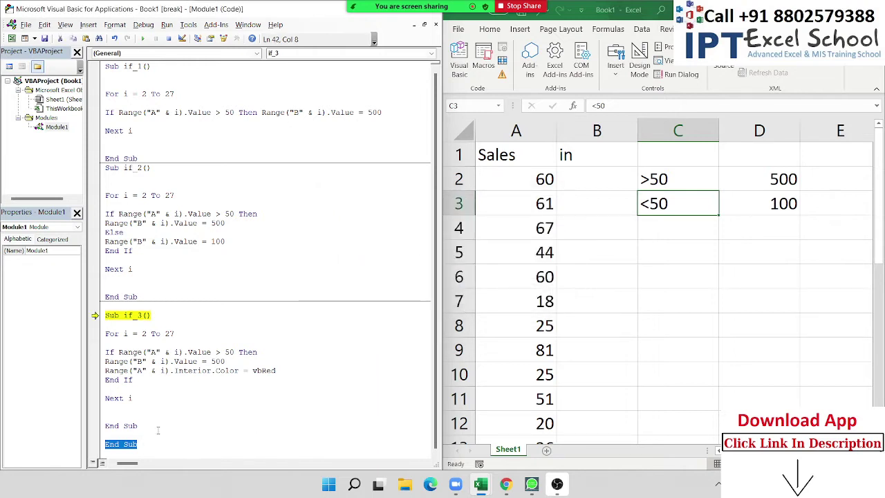
Delete the stray End Sub line, rerun if_3 and scroll the sheet to check results.
key("Delete")
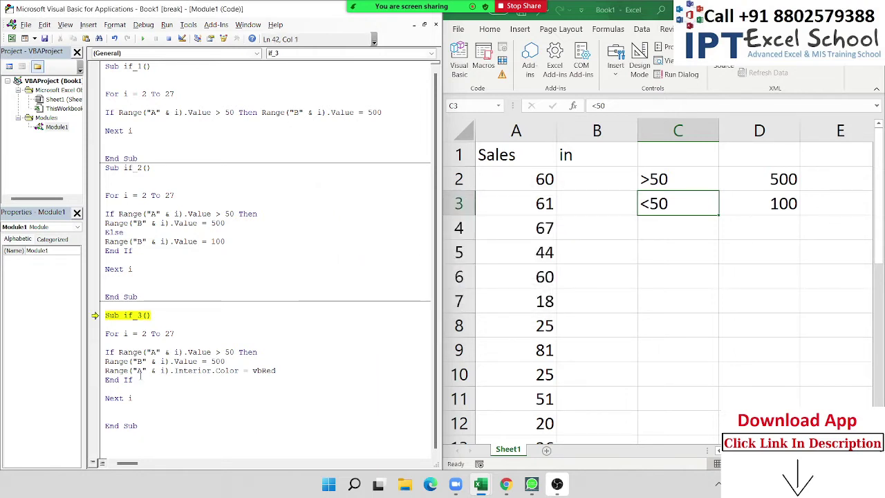
left_click(142, 39)
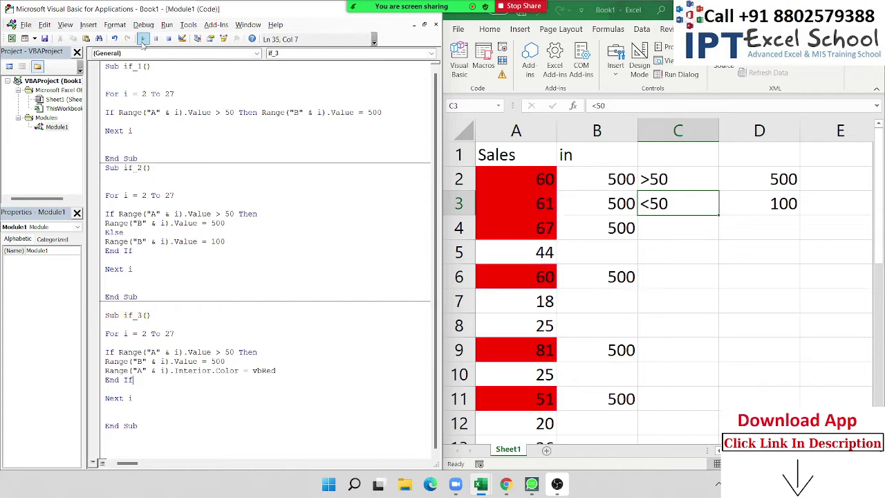
scroll(536, 248, "down", 7)
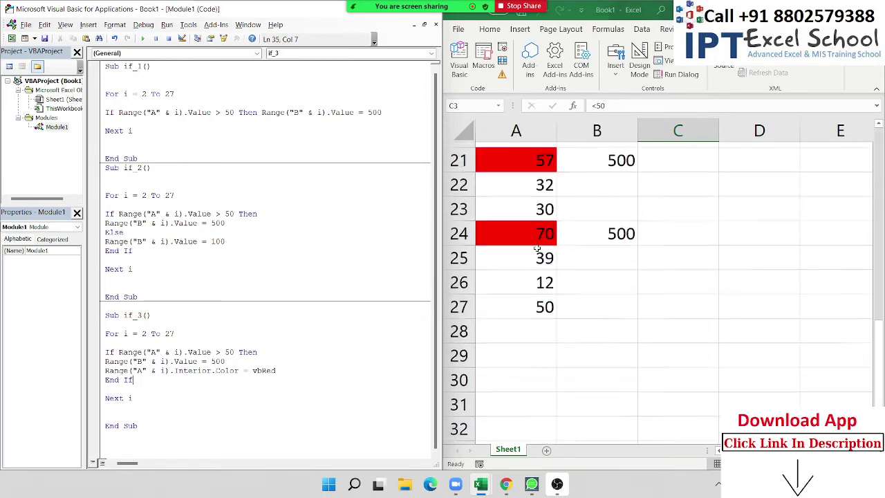
scroll(536, 248, "up", 7)
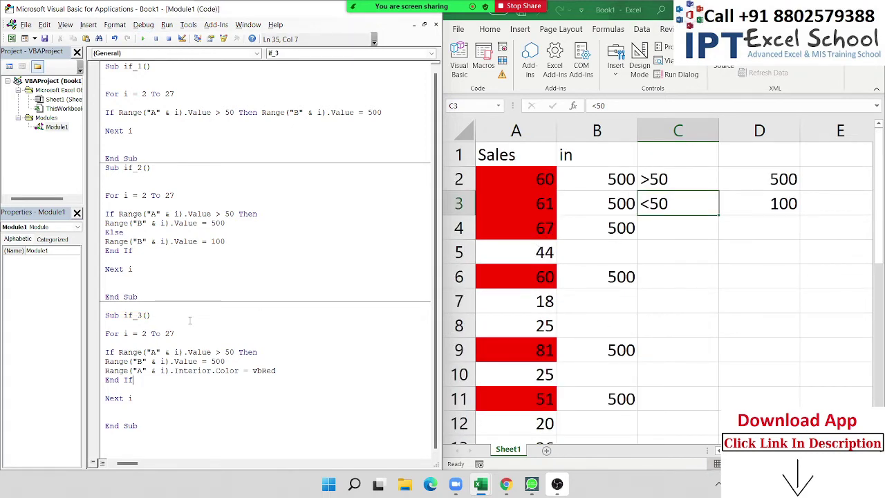
left_click(146, 334)
left_click(174, 447)
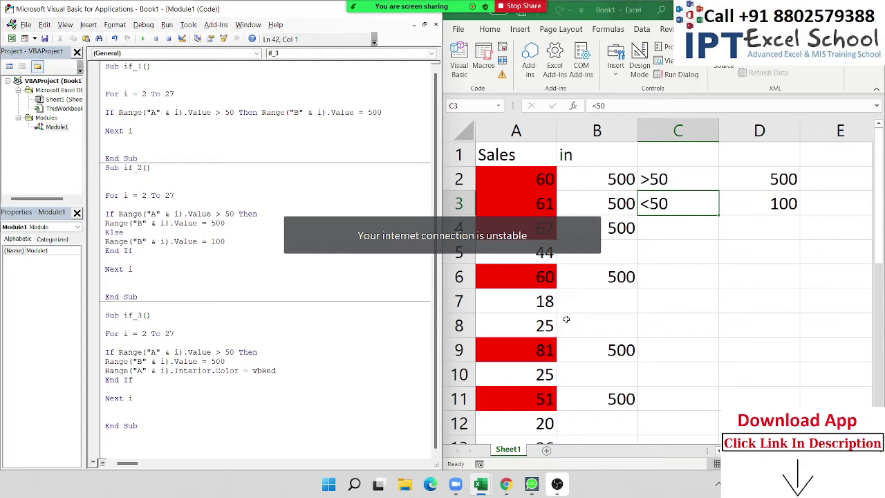
Clear C2:D4 and enter '80 to 95' in D2, 800 in E2 and 500 in E3.
left_click_drag(668, 178, 758, 217)
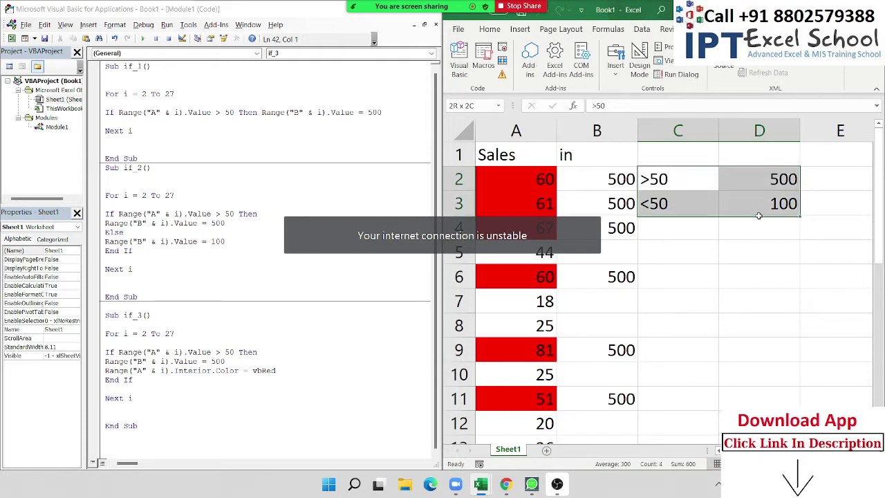
key("Delete")
left_click(735, 182)
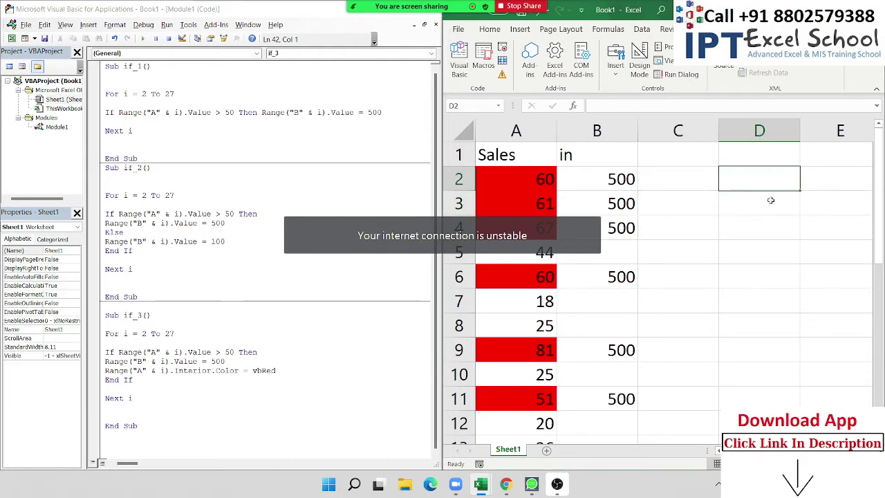
type("80")
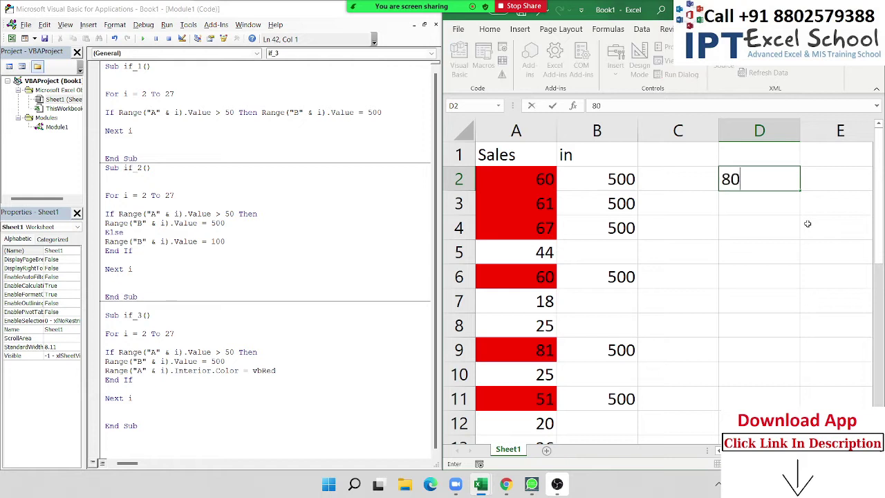
type(" to")
type(" 95")
key("Tab")
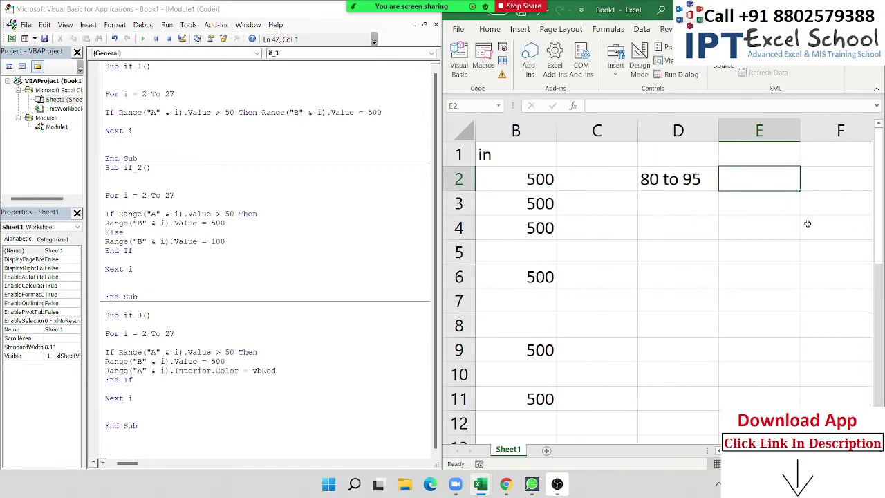
type("800")
key("Return")
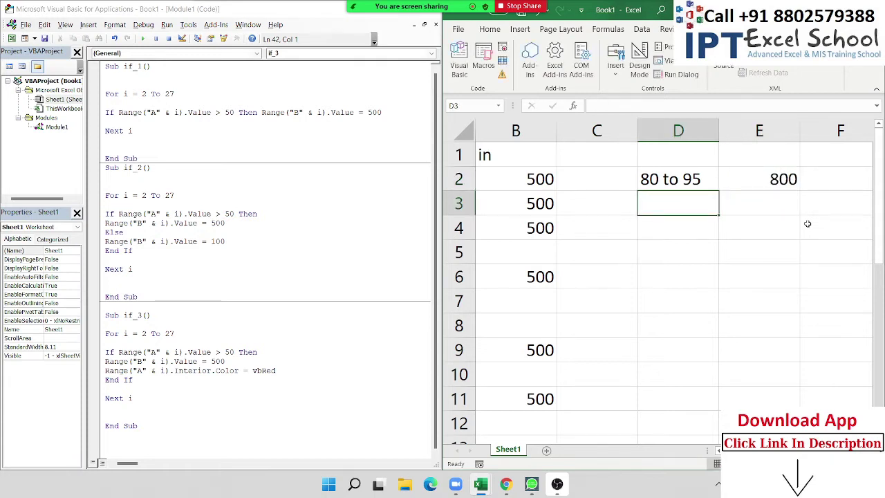
key("Down")
key("Up")
key("Right")
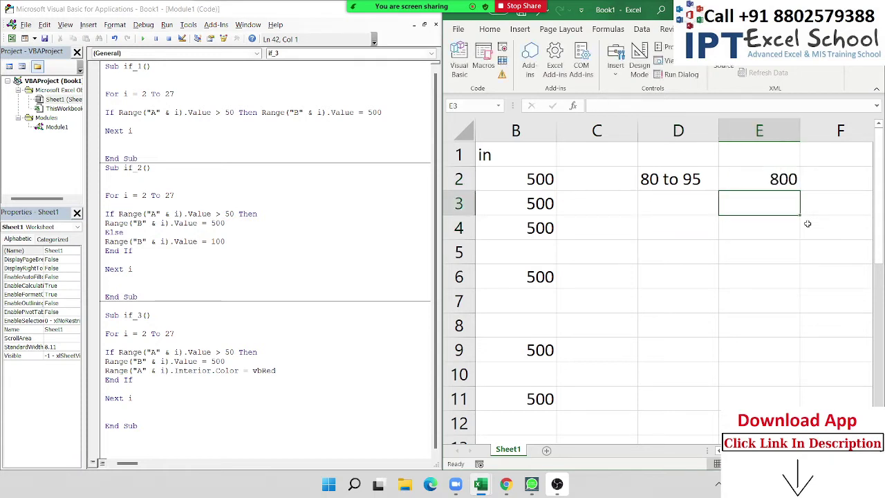
type("500")
key("Return")
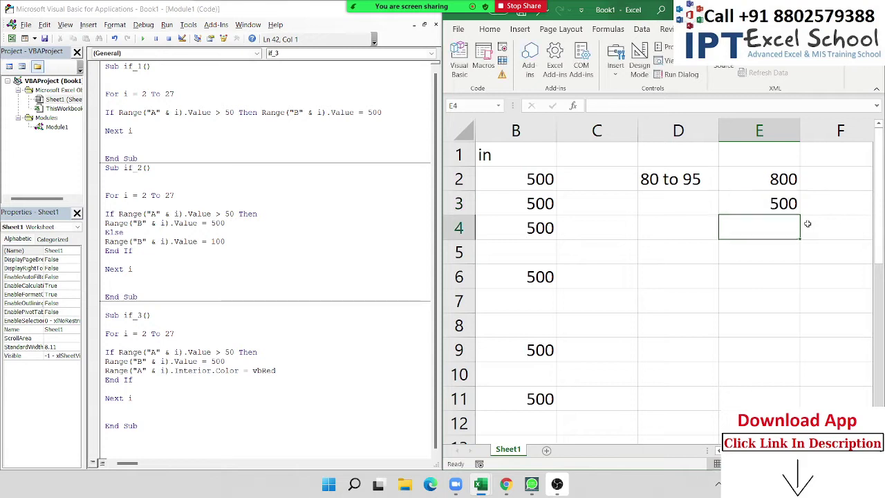
Add blank lines below the if_3 macro in the VBA editor.
left_click(200, 361)
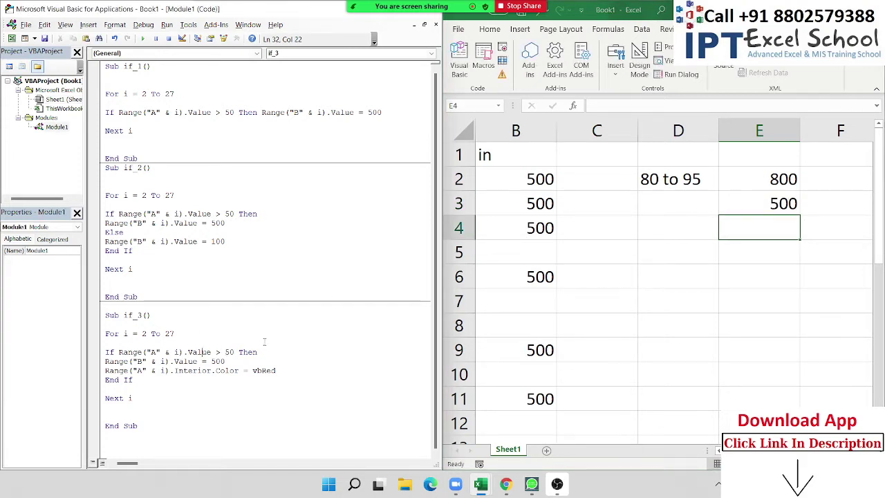
left_click(161, 428)
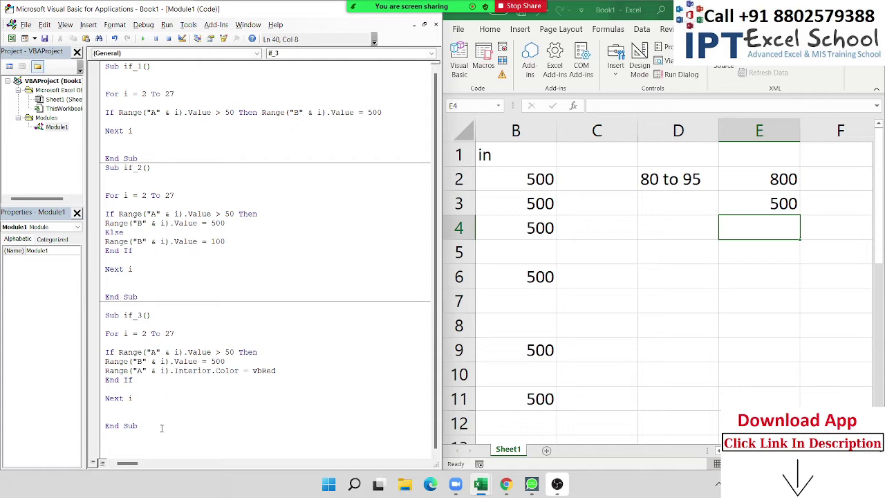
key("Return")
key("Return")
key("Return")
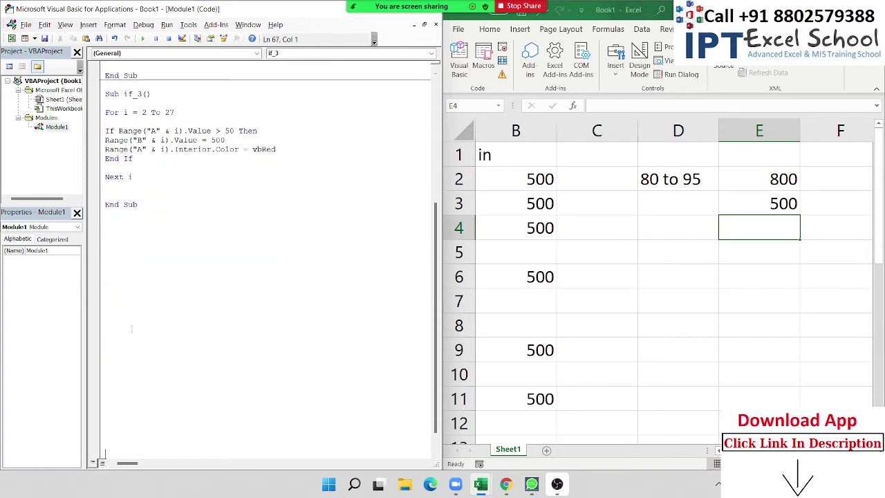
Create a new Sub if_4 below if_3.
left_click(125, 229)
left_click_drag(595, 276, 594, 301)
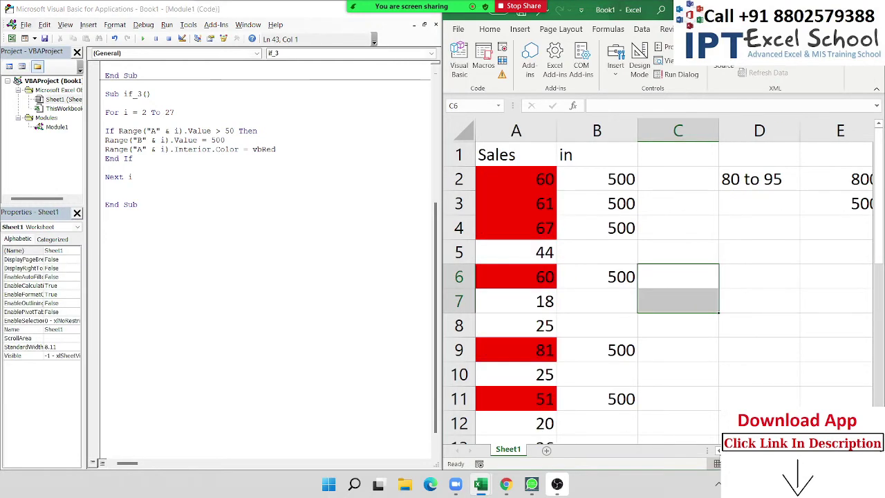
left_click(124, 233)
type("s")
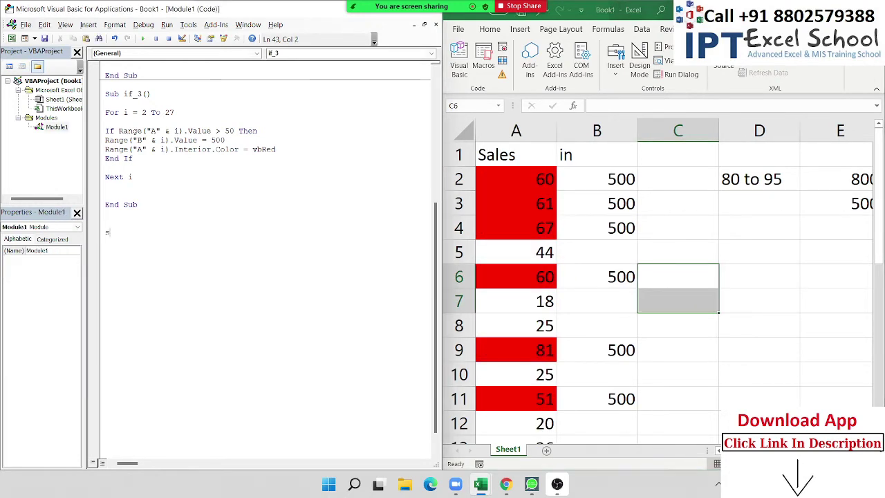
type("ub if_")
type("4")
key("Return")
key("Return")
key("Return")
key("Return")
Write an empty For i = 2 To 27 … Next i loop in if_4 with blank lines inside.
key("Up")
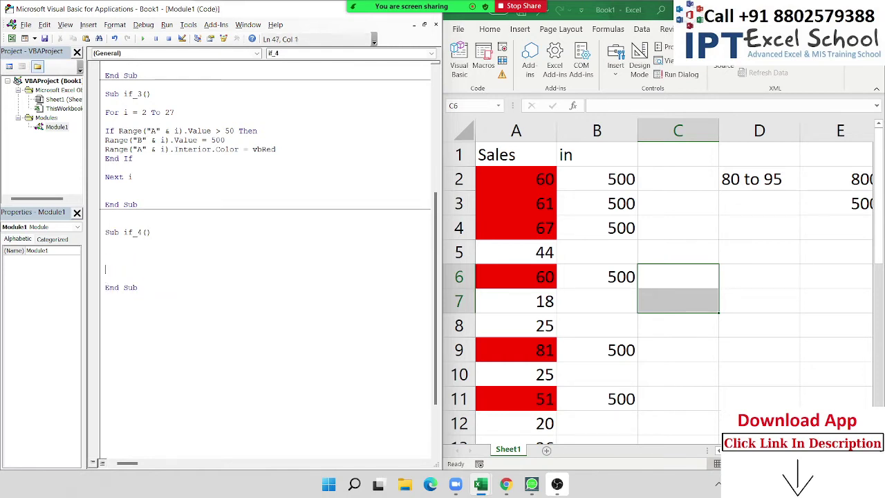
left_click(105, 259)
type("fori =  ")
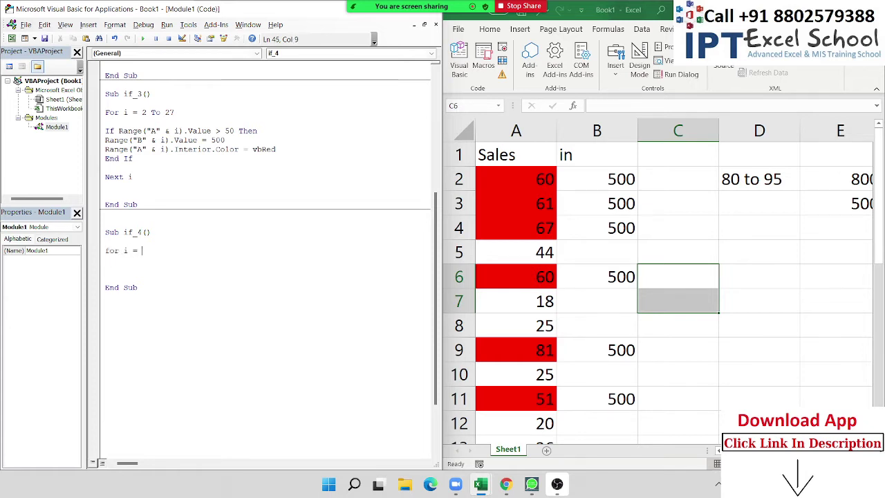
type("2 to ")
type("27")
key("Return")
key("Return")
key("Return")
key("Return")
type("ne")
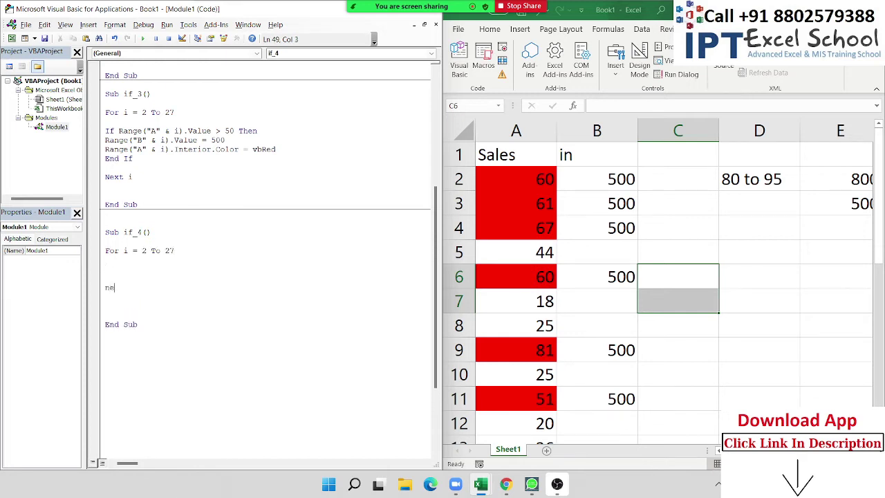
type("xt i")
key("Return")
key("Return")
key("Return")
key("Up")
key("Up")
key("Up")
type("i")
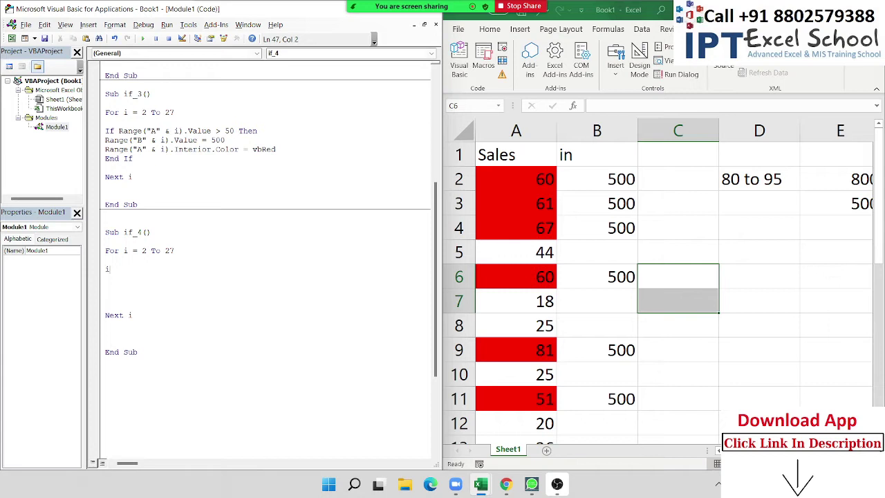
type("f")
key("BackSpace")
key("BackSpace")
key("BackSpace")
key("Up")
key("Up")
key("Up")
key("Return")
key("Up")
Declare a, b As Long and store Range("A" & i).Value in a inside the loop.
type("d")
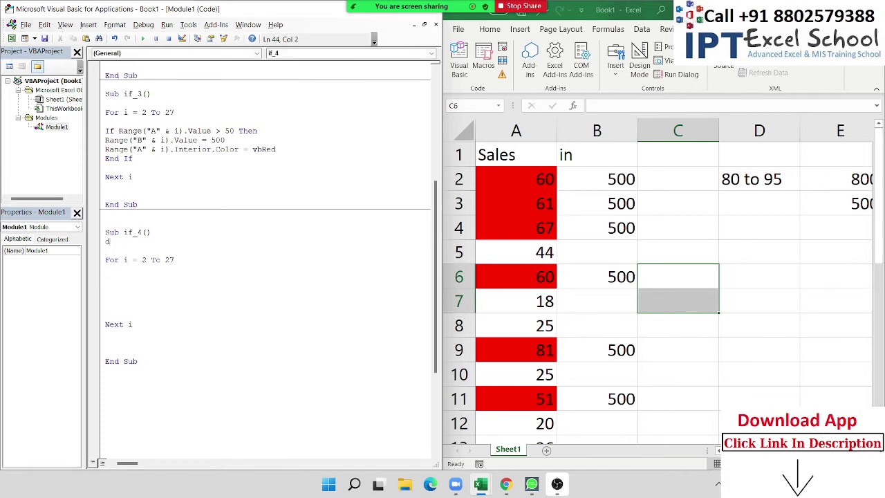
type("im a")
type(",b as ")
type("Lo")
key("Tab")
left_click(105, 278)
type("a= ra")
type("nge(")
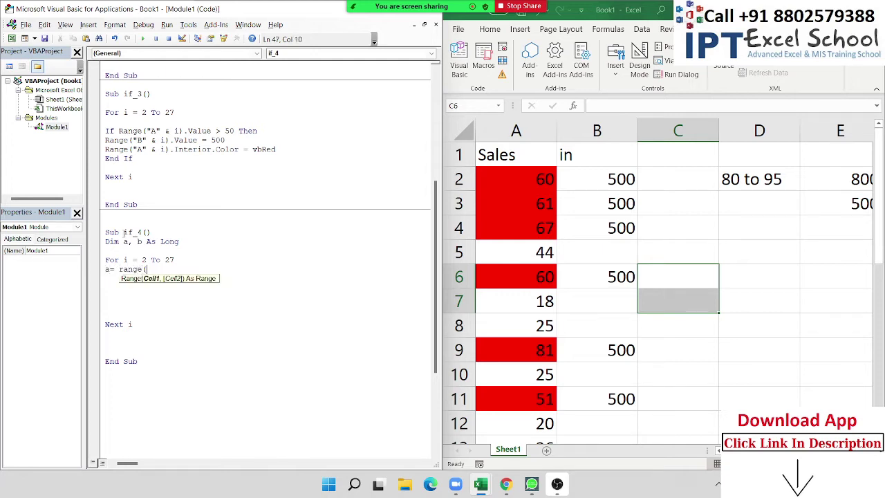
type("\"A\"")
type("& i")
type(").valu")
key("Return")
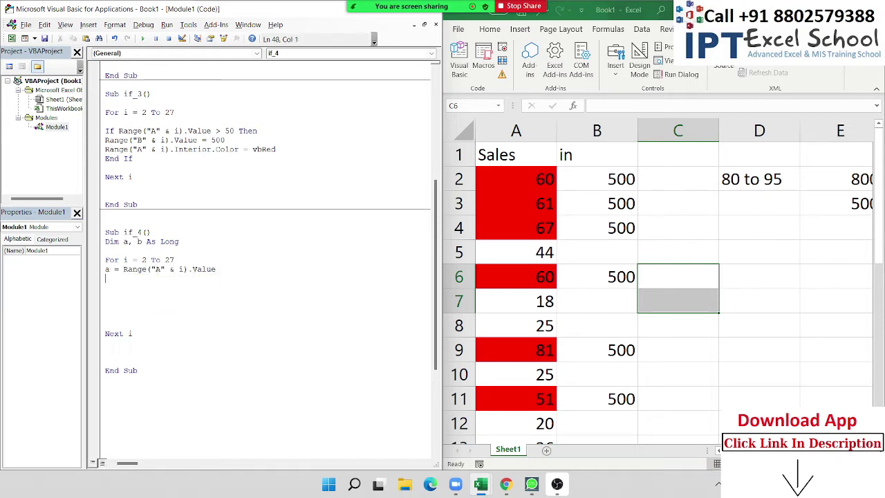
Remove the unused b from the declaration and its unfinished b= line.
type("b")
type("=")
key("BackSpace")
key("BackSpace")
key("BackSpace")
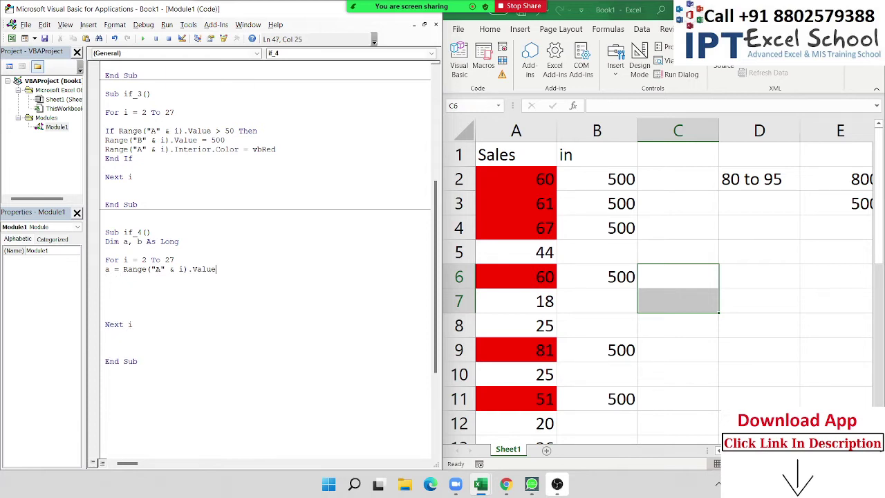
left_click(156, 241)
key("Left")
key("BackSpace")
key("BackSpace")
key("BackSpace")
key("Down")
key("Down")
key("Down")
key("Down")
key("Left")
key("Left")
key("Left")
key("Up")
key("Up")
key("Up")
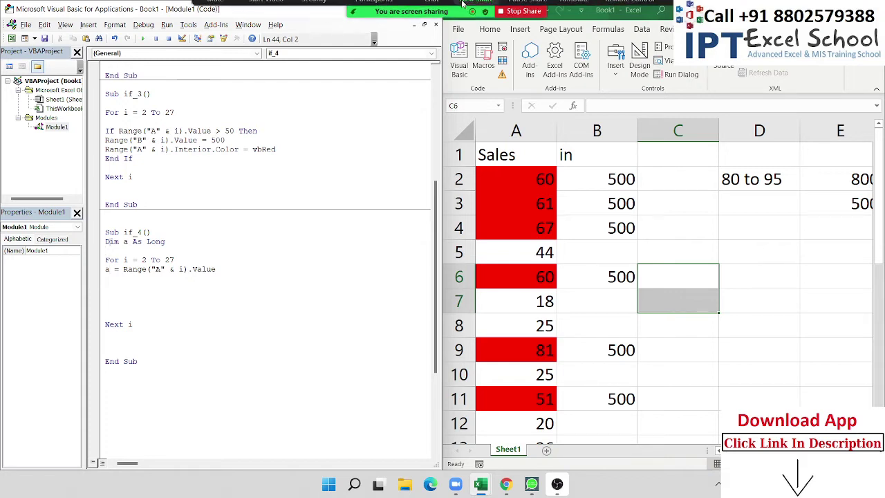
Mute one participant in Zoom's participants list, then close the list.
left_click(395, 21)
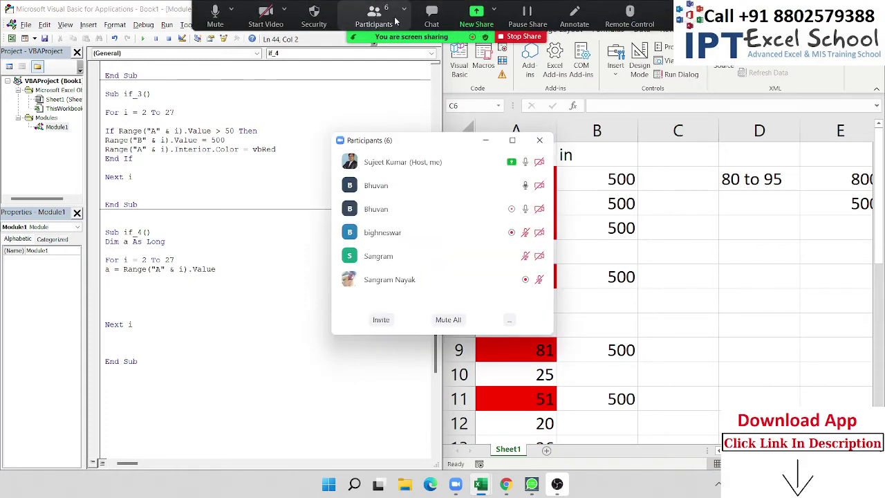
left_click(539, 140)
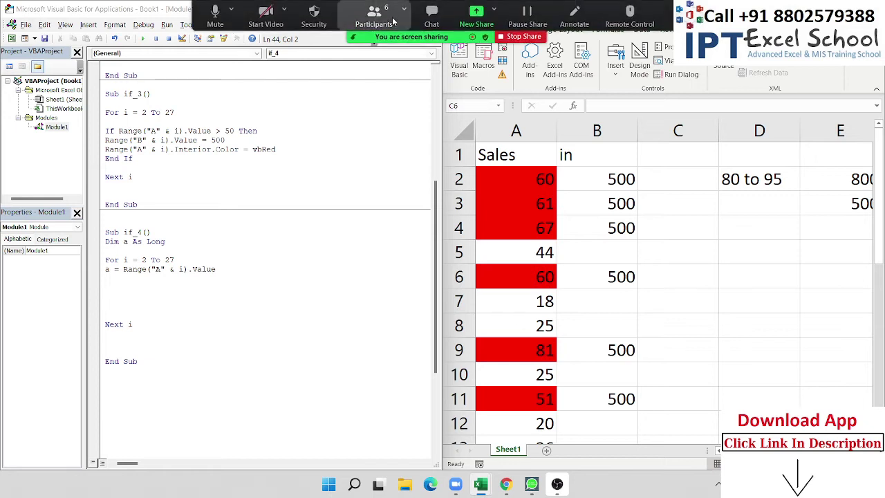
left_click(373, 17)
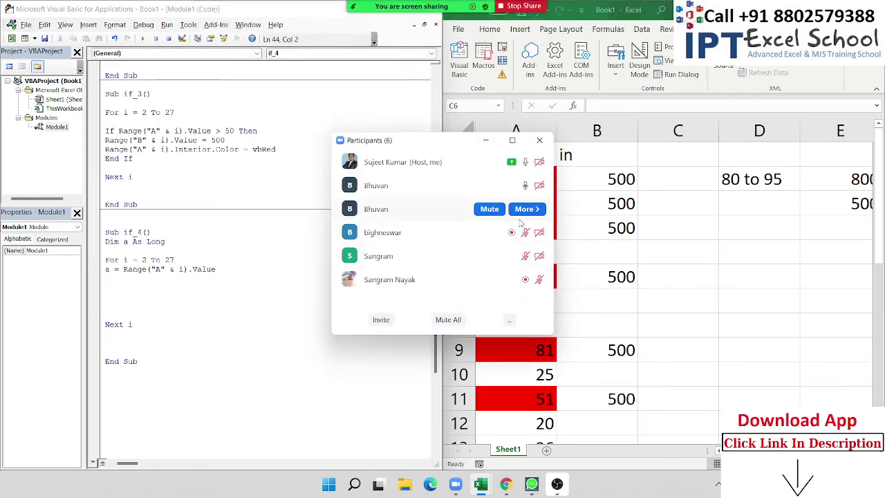
left_click(490, 209)
mouse_move(472, 279)
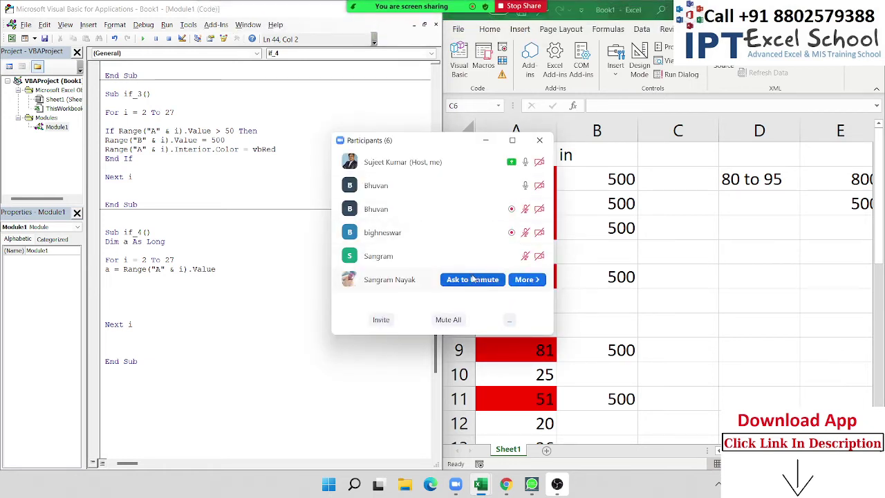
left_click(539, 140)
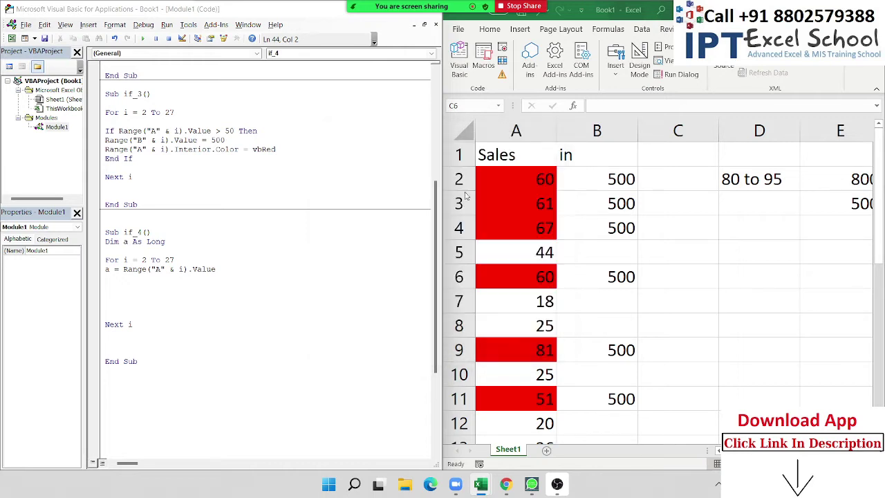
Select and inspect the Dim a As Long declaration, including the word Long.
left_click(158, 293)
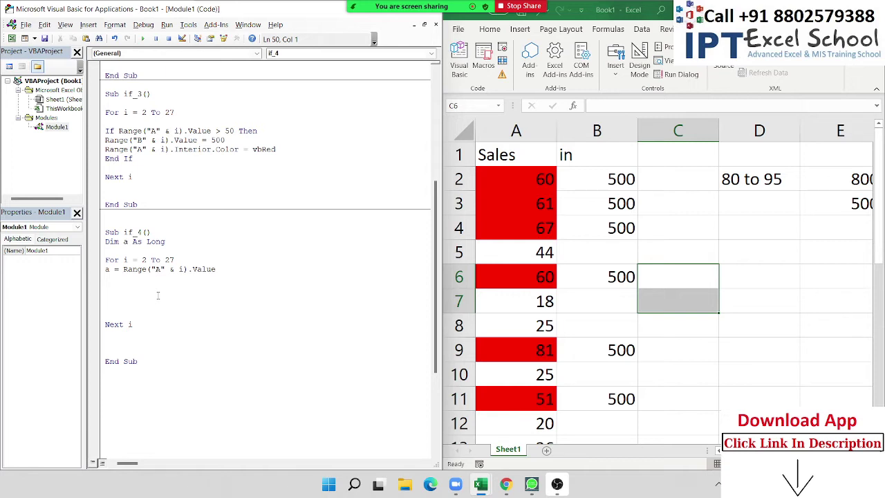
key("Up")
key("Up")
key("Up")
key("Up")
key("Up")
key("Up")
key("shift+Down")
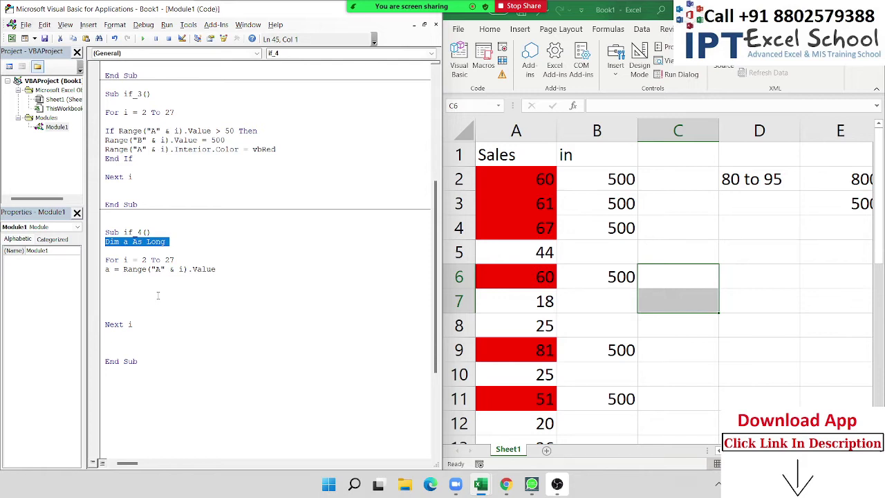
key("Left")
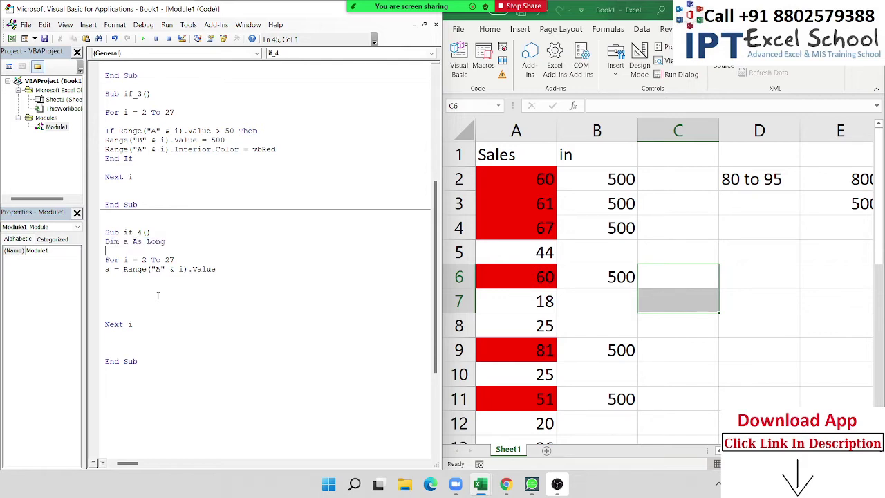
key("shift+End")
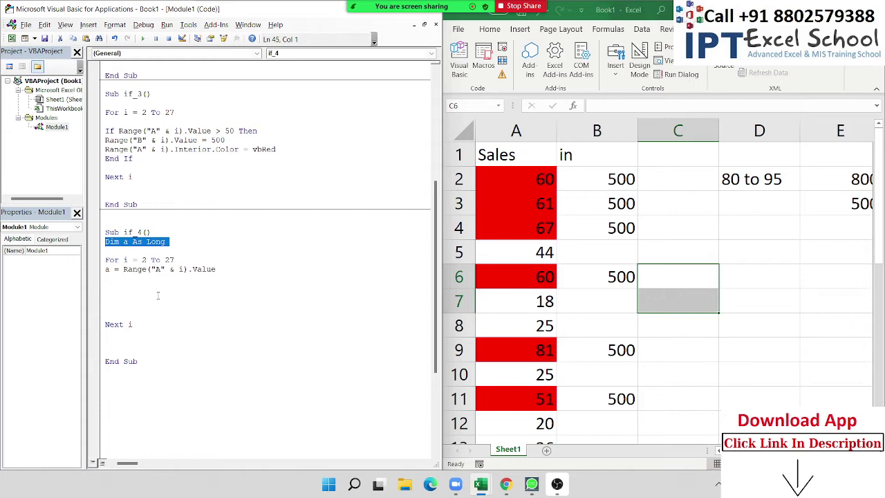
key("Left")
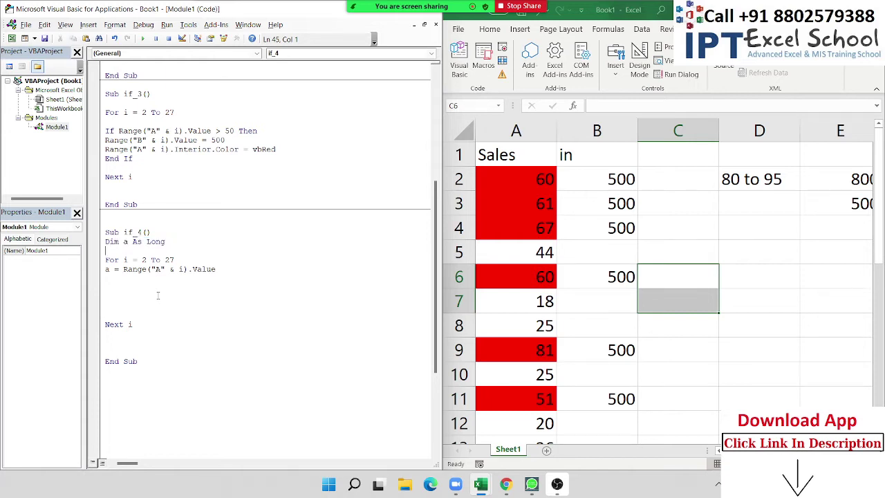
key("Up")
key("ctrl+Right")
Select the Range("A" & i).Value expression, then insert a blank line below the a = line.
key("ctrl+Right")
key("ctrl+Right")
key("ctrl+shift+Right")
key("ctrl+Left")
key("ctrl+Left")
key("Down")
key("Down")
key("ctrl+Right")
key("ctrl+Right")
key("shift+End")
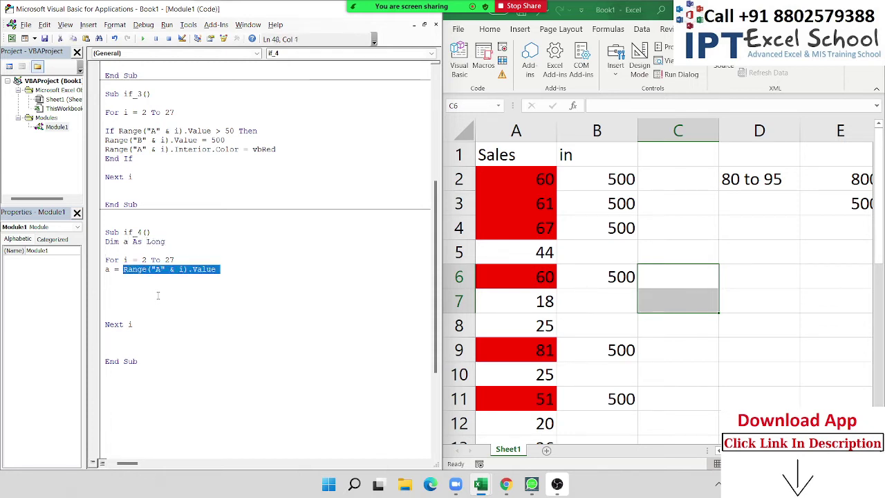
key("Down")
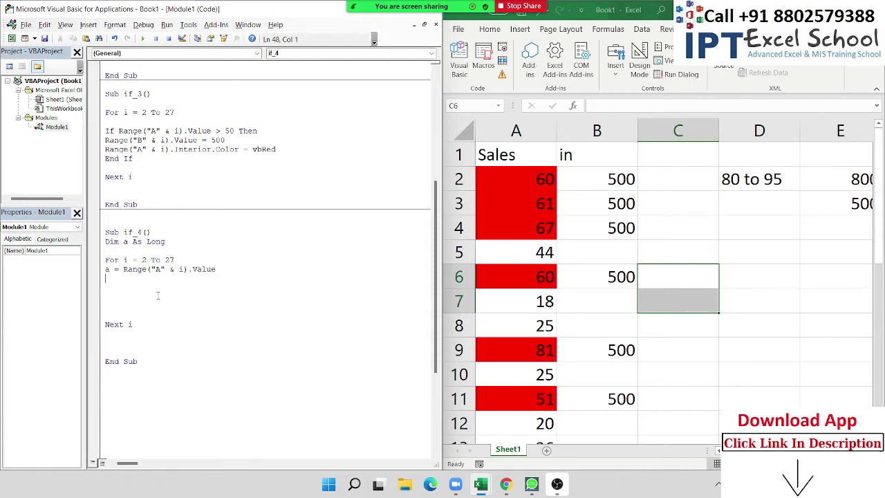
key("Return")
Write If a >= 80 And a <= 95 Then, correcting the lower bound from 50 to 80.
type("if ")
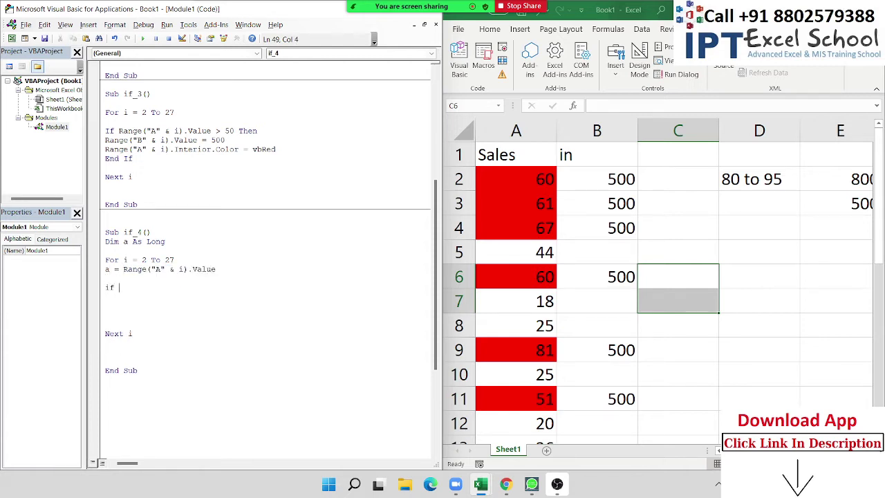
type("a")
type(">=50")
type(" and ")
type("a<= ")
type("95")
double_click(139, 288)
type("80")
left_click(217, 288)
type("th")
type("en")
key("Return")
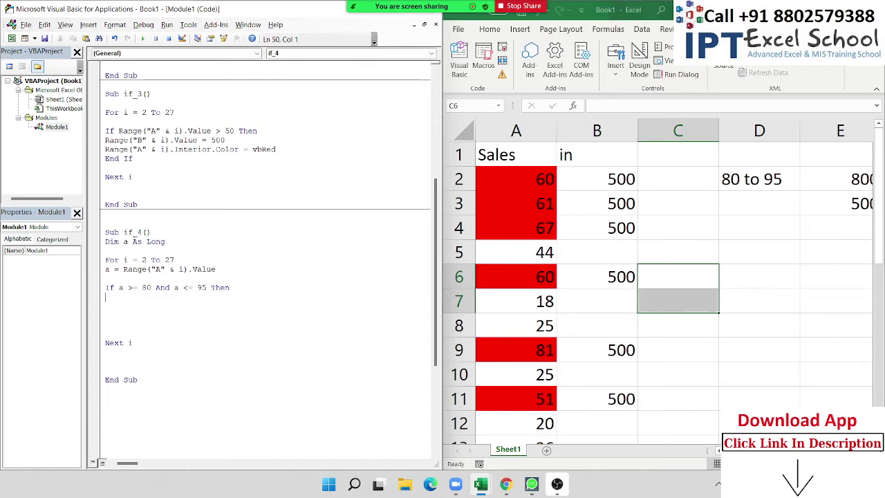
Add Range("B" & i).Value = 800 as the Then branch and copy that line.
type("range(")
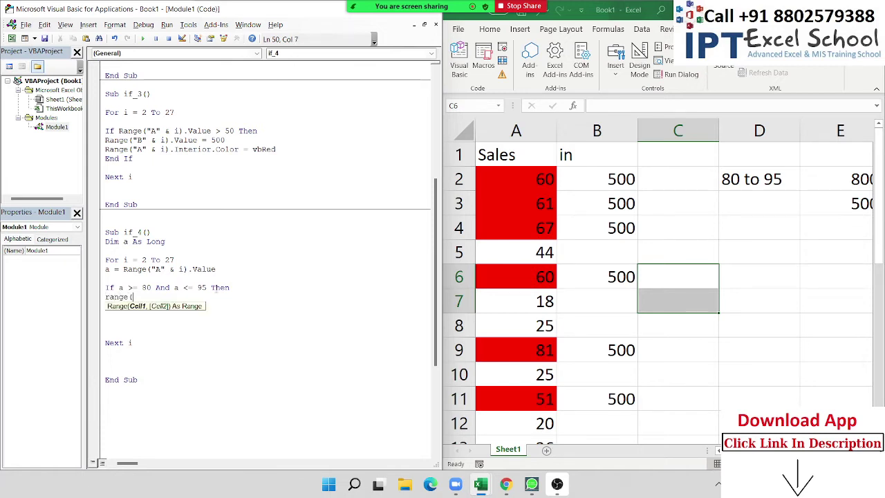
type("\"B\" & i")
type(")")
type("a")
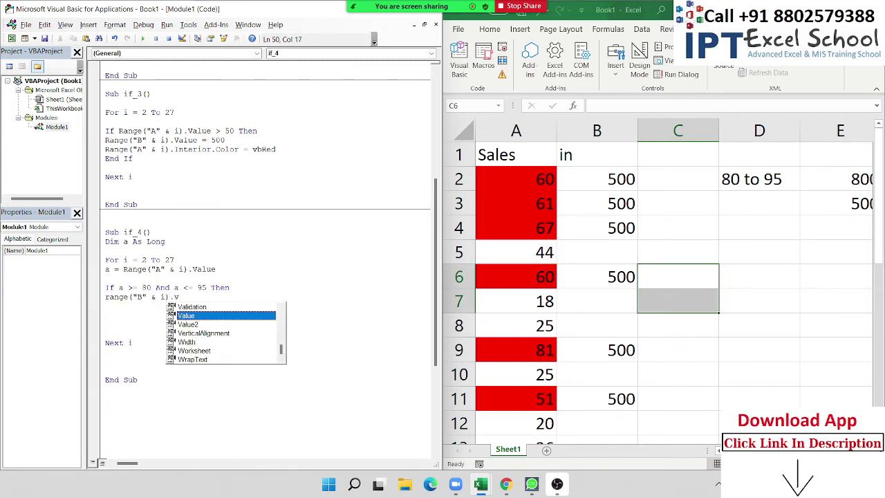
key("Tab")
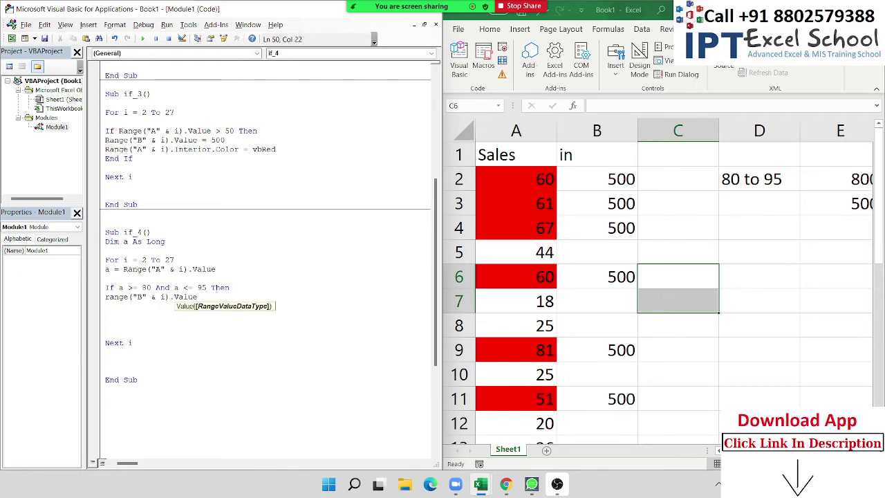
type("= ")
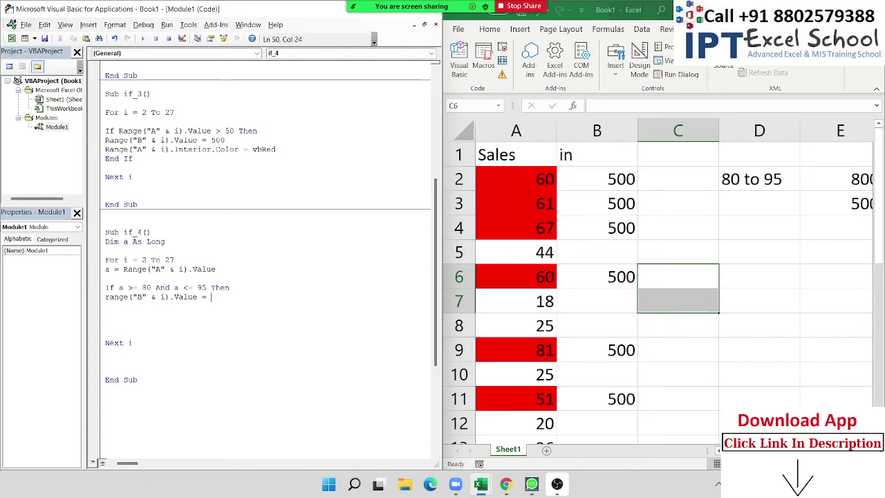
type("5")
key("BackSpace")
type("80")
type("0")
key("Return")
key("shift+Up")
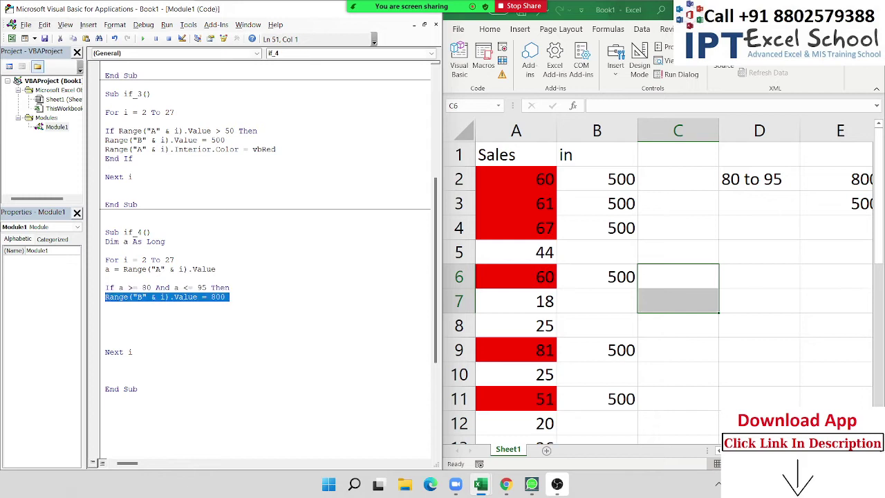
key("shift+Down")
key("ctrl+c")
Add Else with the pasted assignment changed to 500, then close with End If.
type("el")
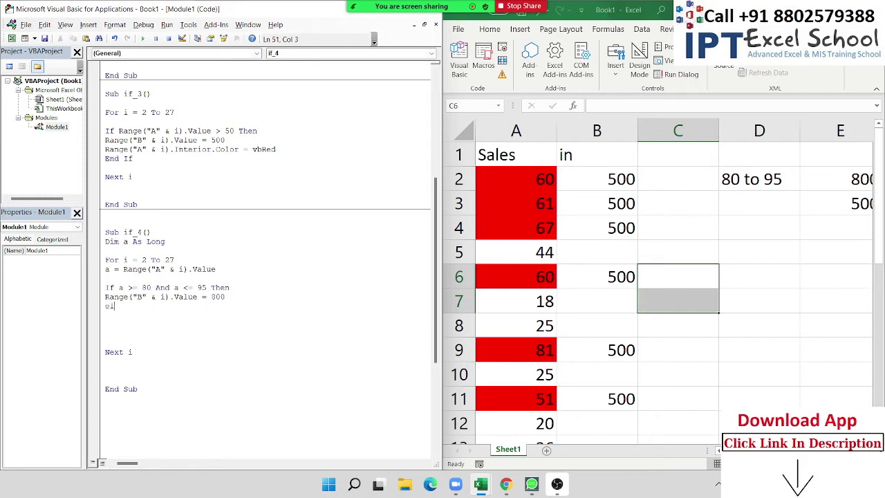
type("se")
key("Return")
key("ctrl+v")
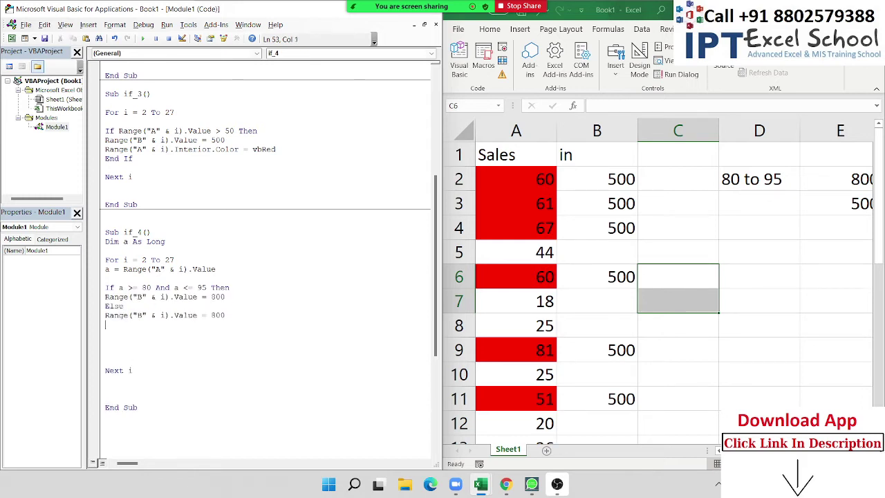
double_click(218, 314)
type("5")
type("00")
key("Return")
type("e")
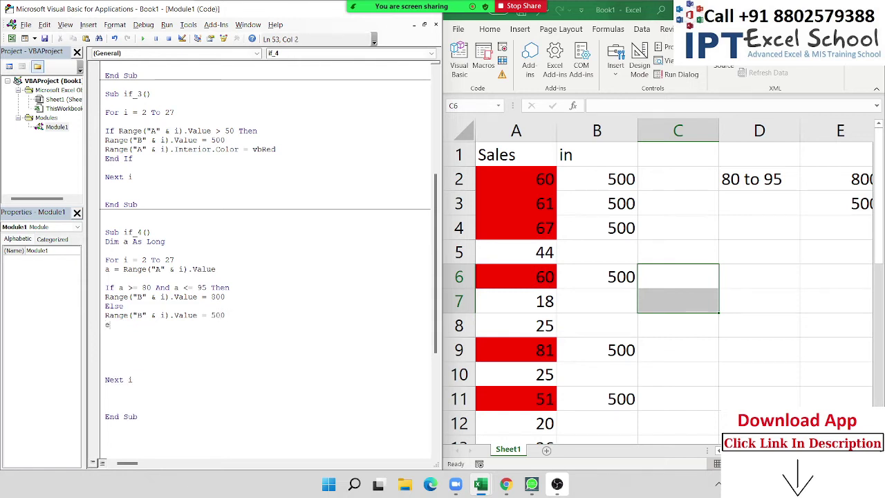
type("nd If")
key("Return")
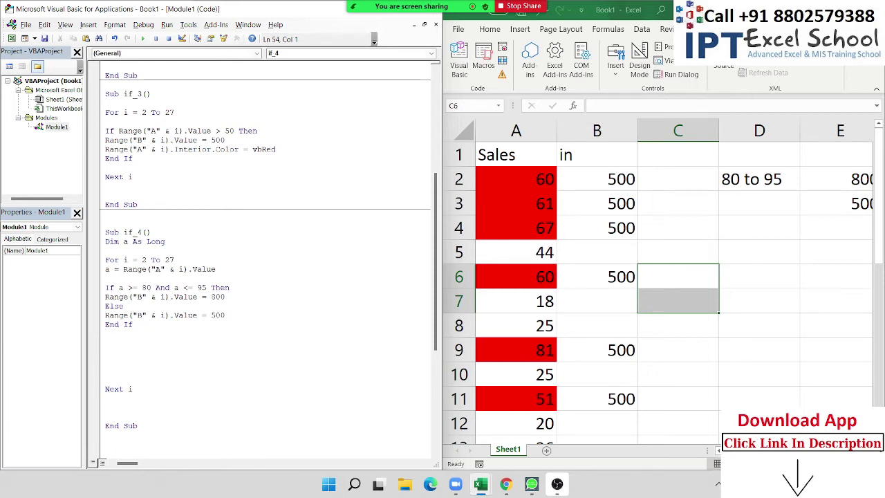
Put Range("A" & i).Value in place of a in both the 80 and 95 comparisons of the If line.
double_click(146, 287)
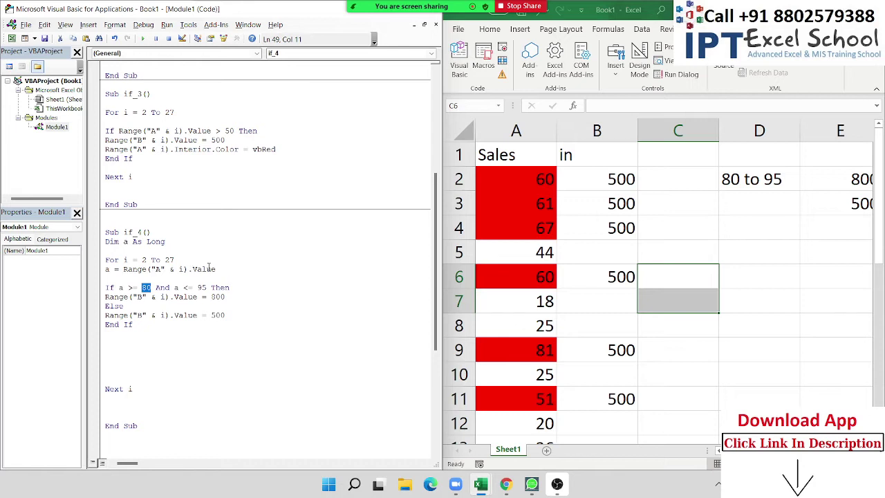
left_click_drag(217, 268, 123, 269)
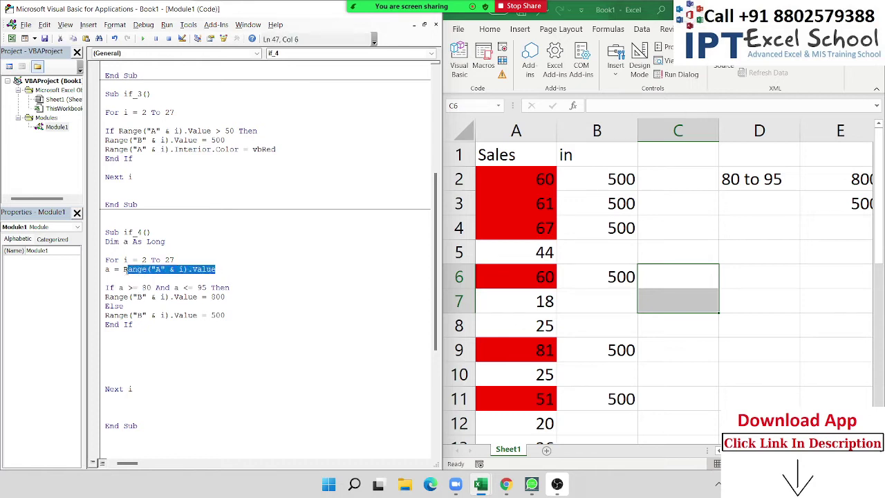
key("ctrl+c")
double_click(123, 286)
key("ctrl+v")
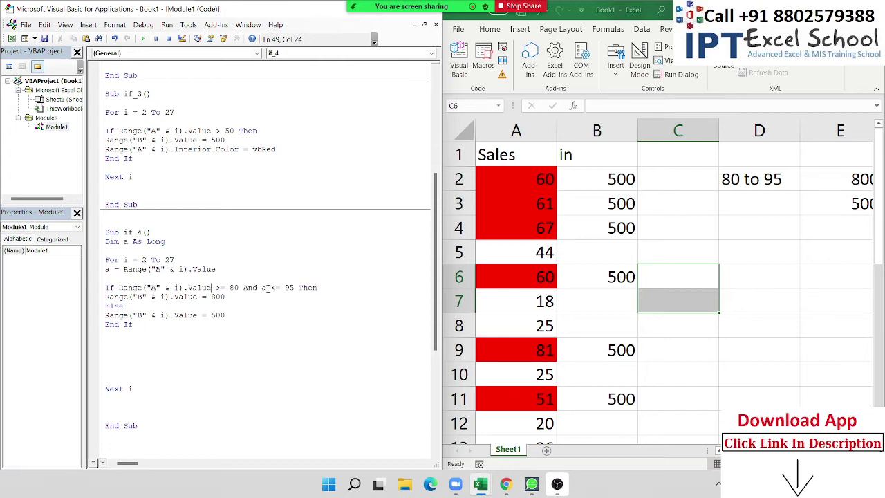
double_click(266, 287)
key("ctrl+v")
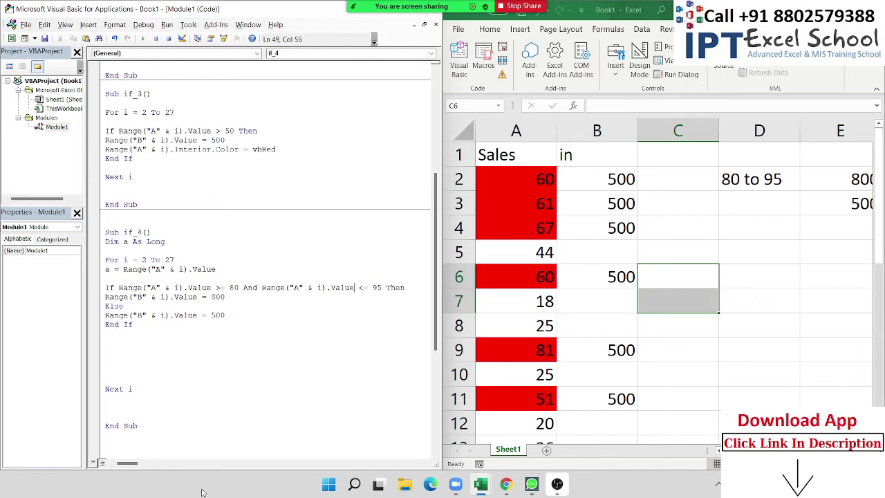
Replace both cell references in the if_4 condition with a and remove the blank lines before Next i.
key("alt+r")
key("alt+r")
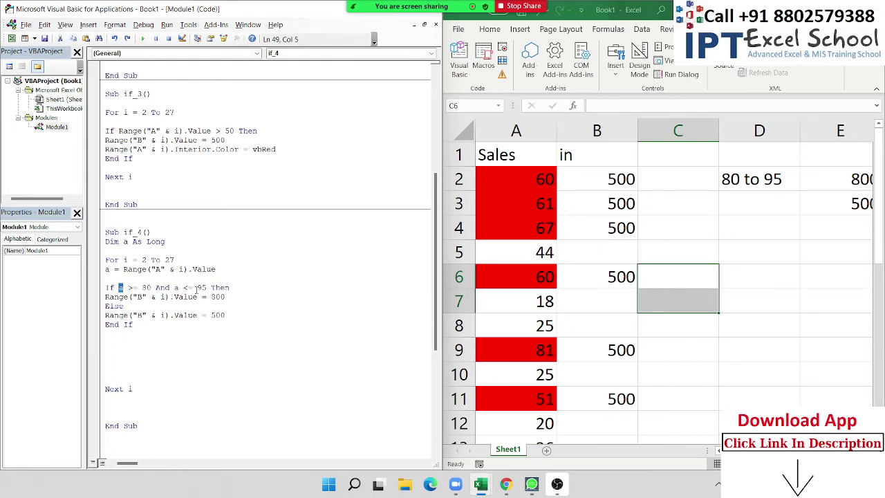
left_click_drag(210, 288, 119, 291)
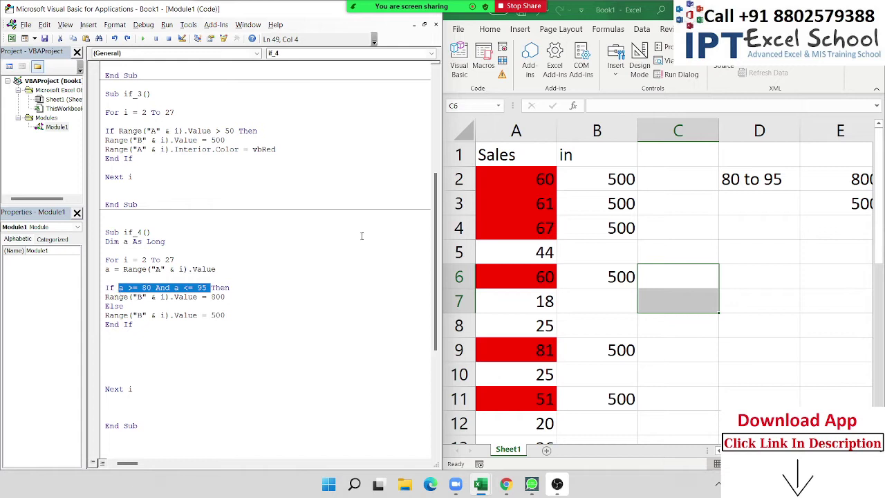
left_click(146, 359)
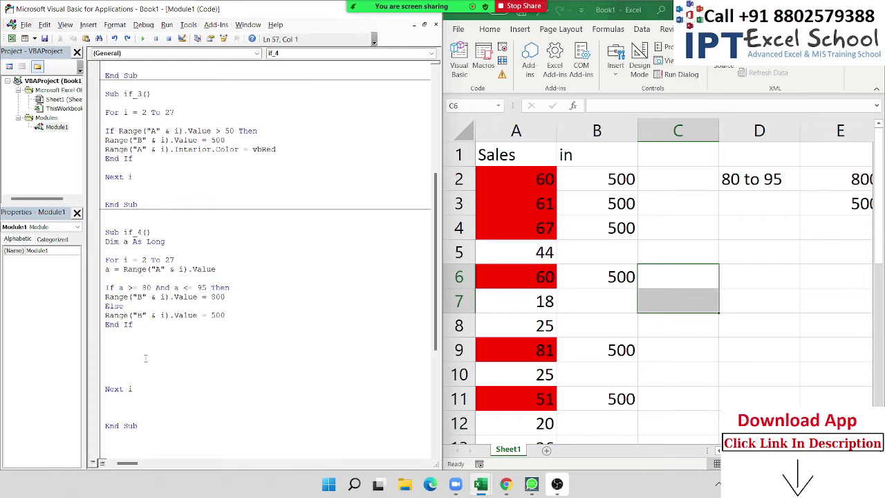
key("Up")
key("Delete")
key("Delete")
key("Delete")
key("BackSpace")
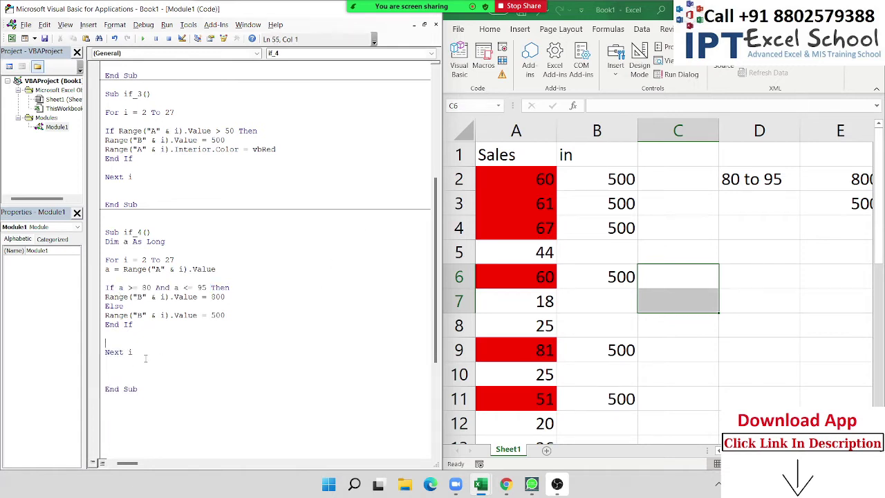
Highlight the column A value line and the If a >= 80 And a <= 95 line for review.
key("Up")
key("Up")
key("Up")
key("Up")
key("Up")
key("Up")
key("Up")
key("shift+Down")
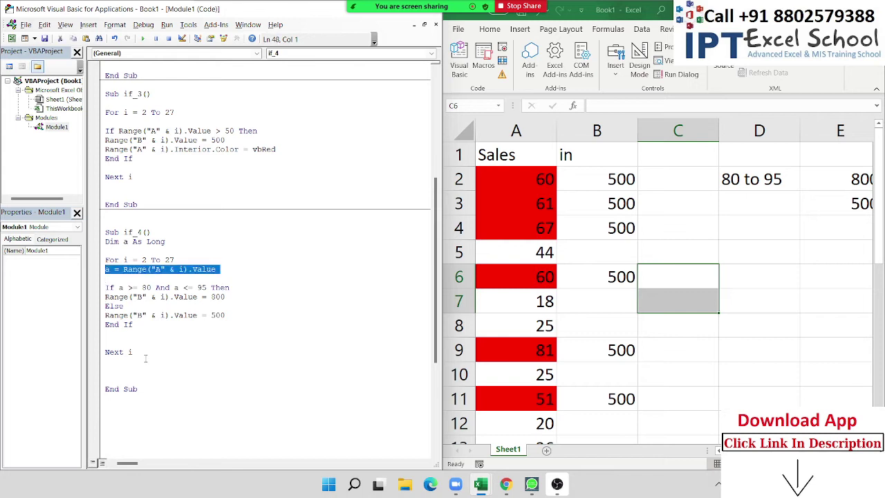
key("Down")
key("Down")
key("shift+Down")
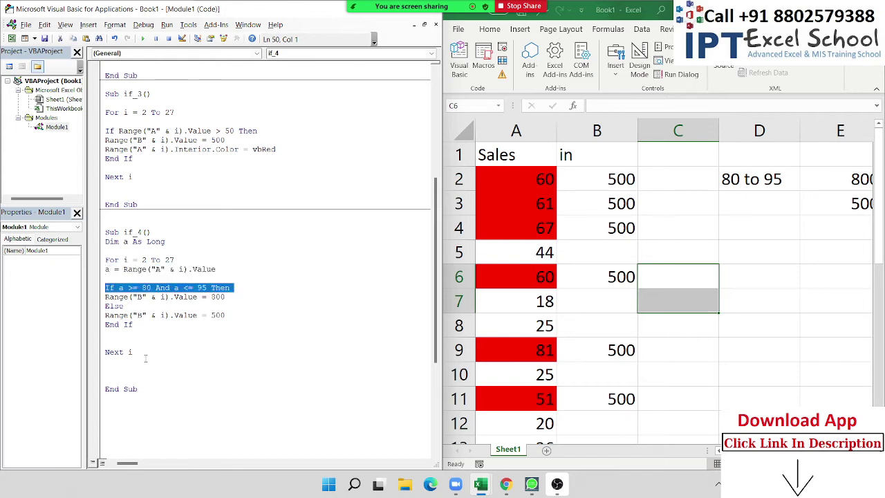
key("Down")
key("Down")
key("Down")
key("ctrl+End")
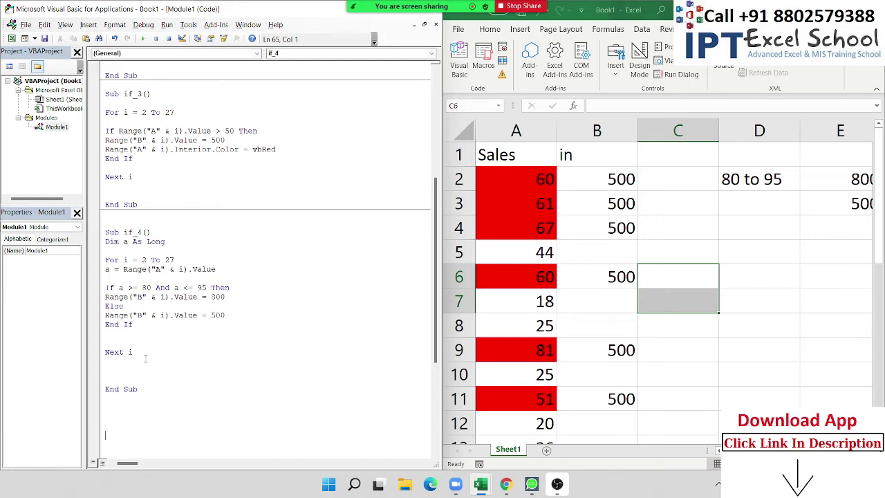
scroll(145, 358, "down", 5)
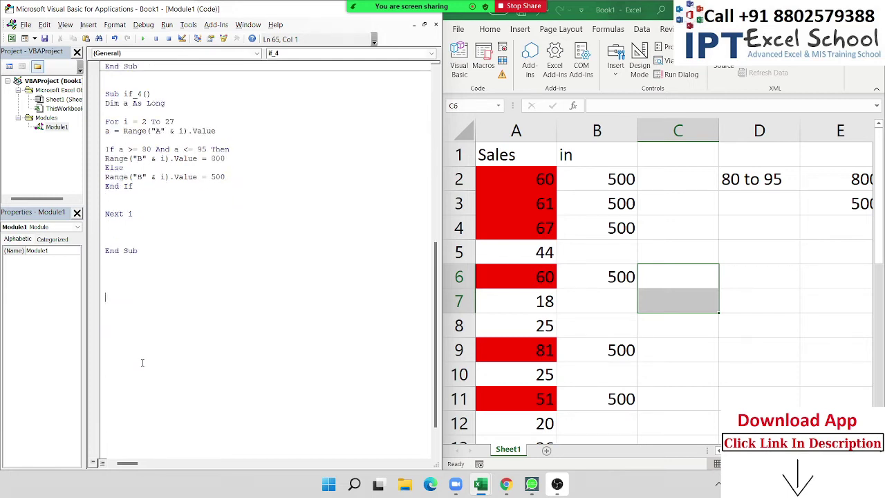
scroll(138, 352, "down", 2)
left_click(115, 233)
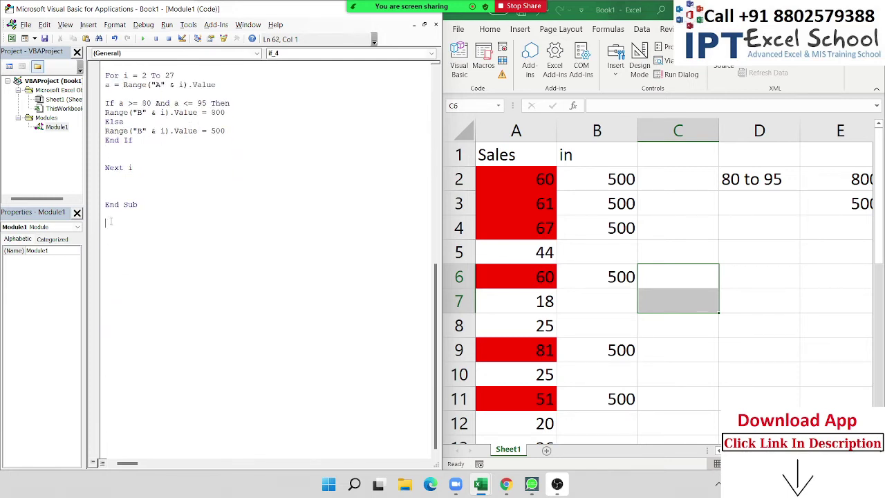
scroll(174, 235, "up", 2)
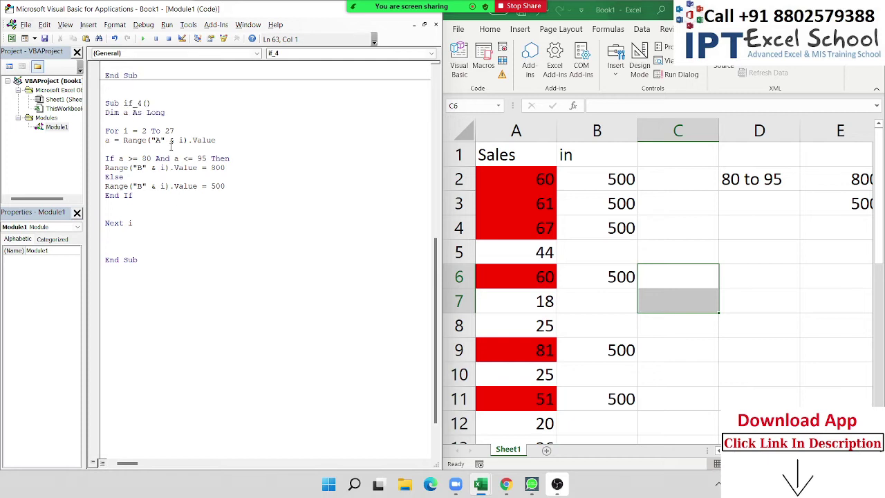
scroll(171, 146, "up", 1)
Delete the stray 'and' typed after 95 so the If line is tidied.
left_click(207, 186)
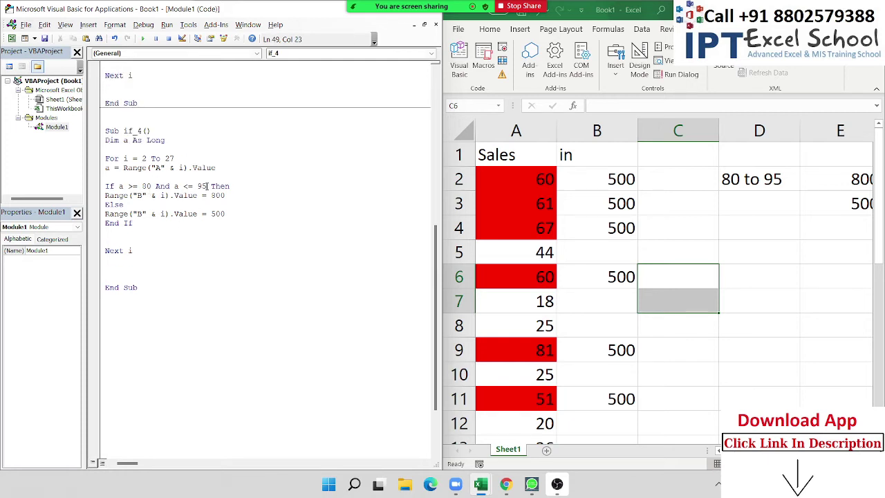
type("an")
key("BackSpace")
type("d")
key("BackSpace")
key("BackSpace")
key("BackSpace")
left_click(132, 326)
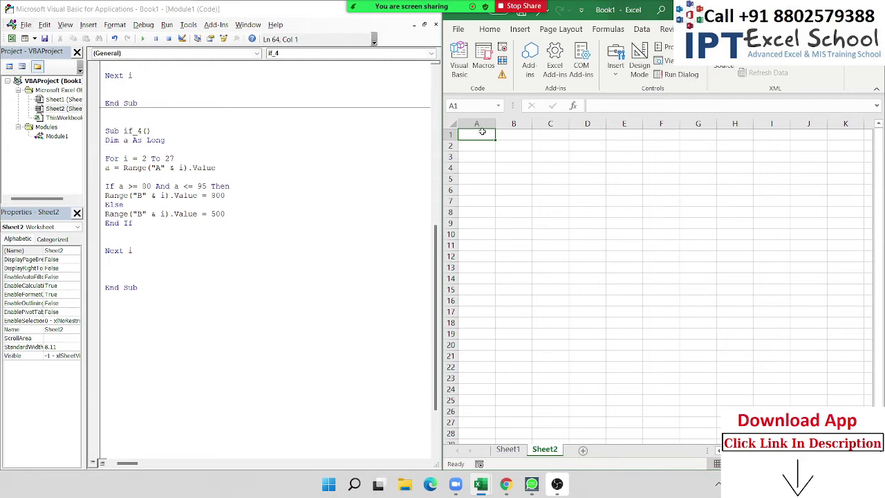
Enter Sun in A1 and auto-fill the day names down to row 46.
type("Sun")
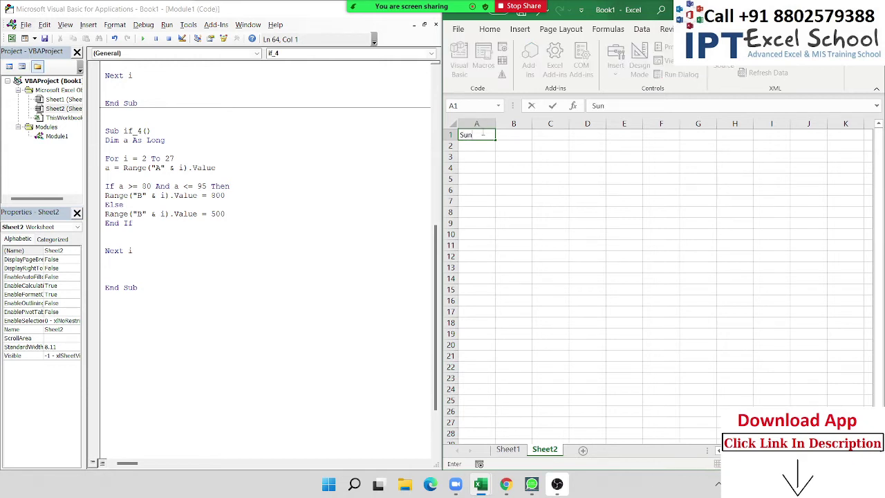
left_click(514, 170)
left_click(489, 132)
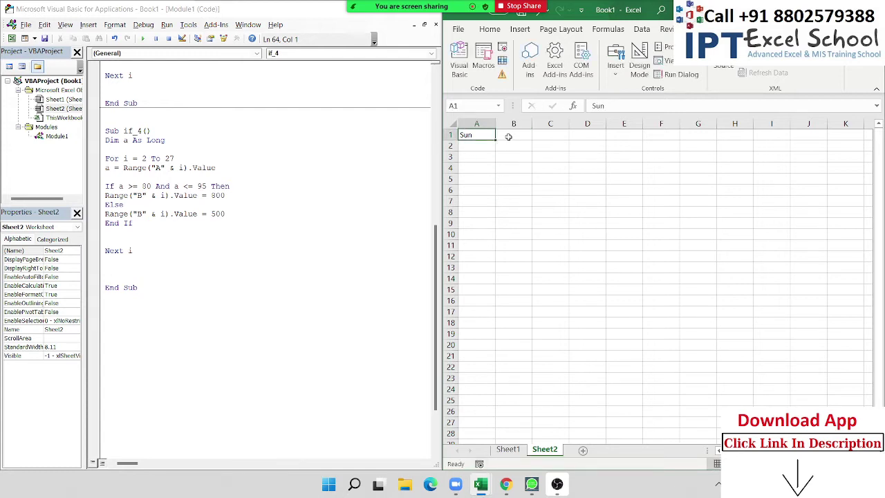
left_click_drag(495, 140, 495, 425)
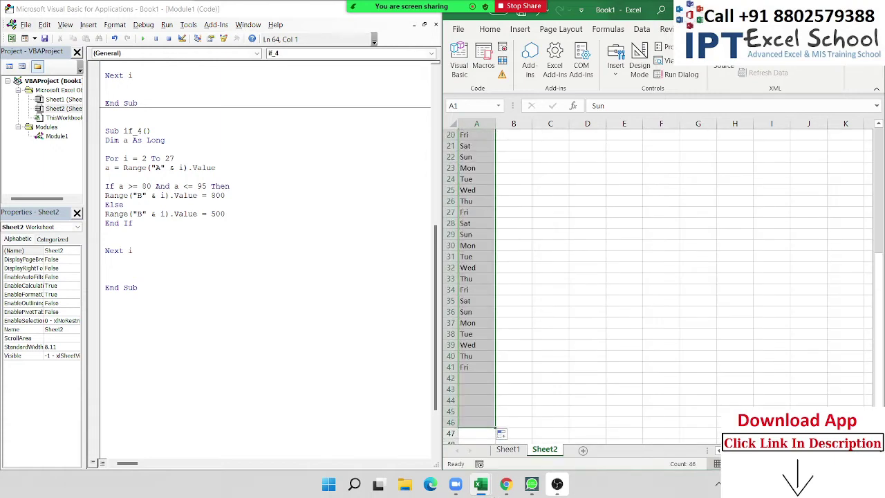
scroll(657, 283, "up", 6)
Try the label Weekoff in B1, then clear it again.
left_click(513, 135)
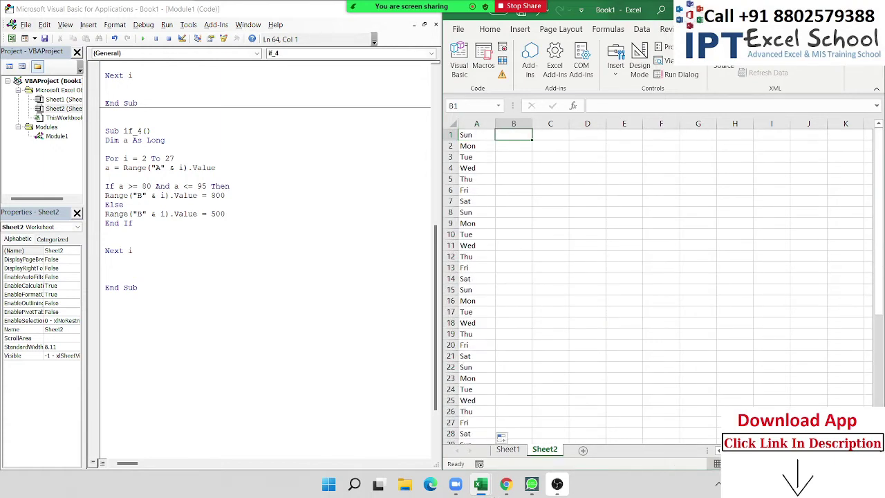
type("W")
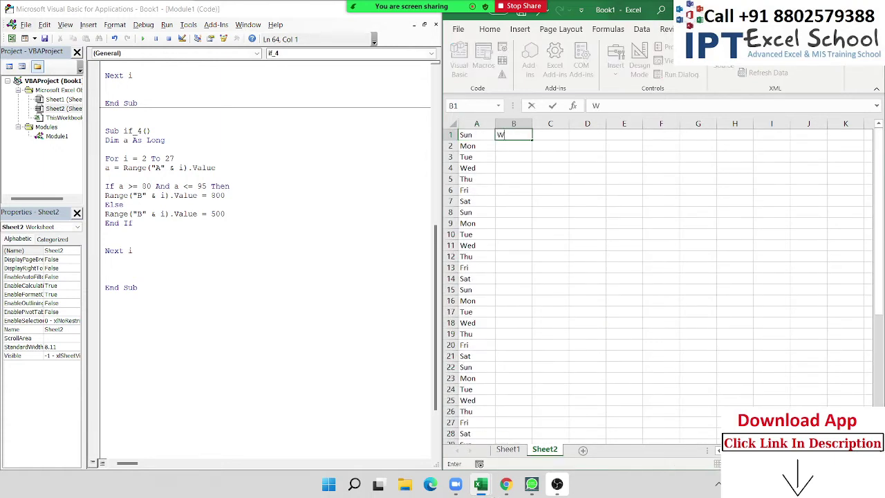
type("ee")
type("koff")
key("Return")
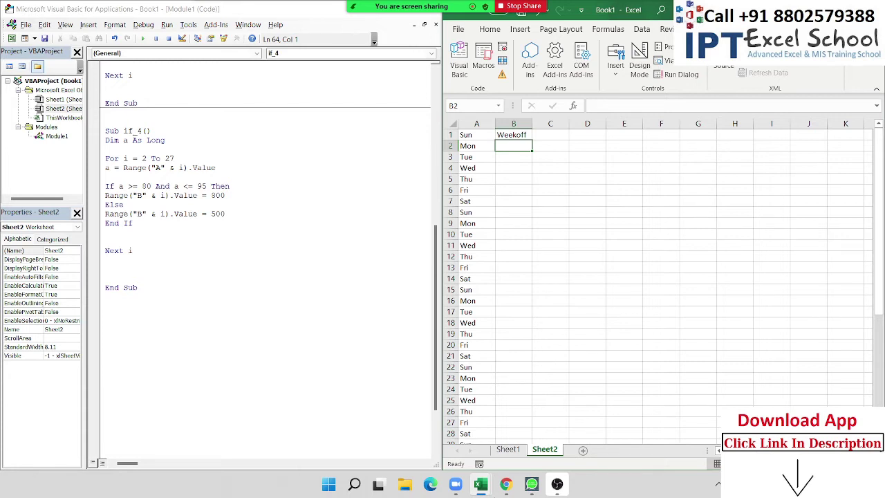
key("Up")
key("Delete")
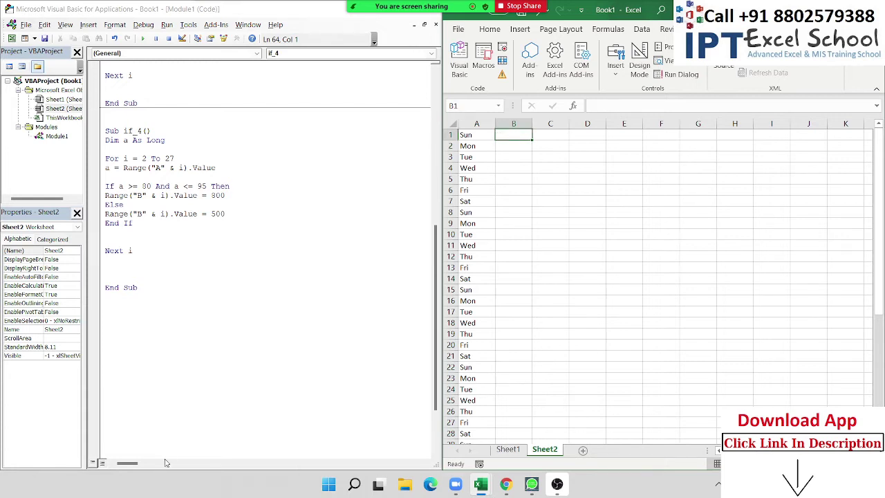
left_click(132, 308)
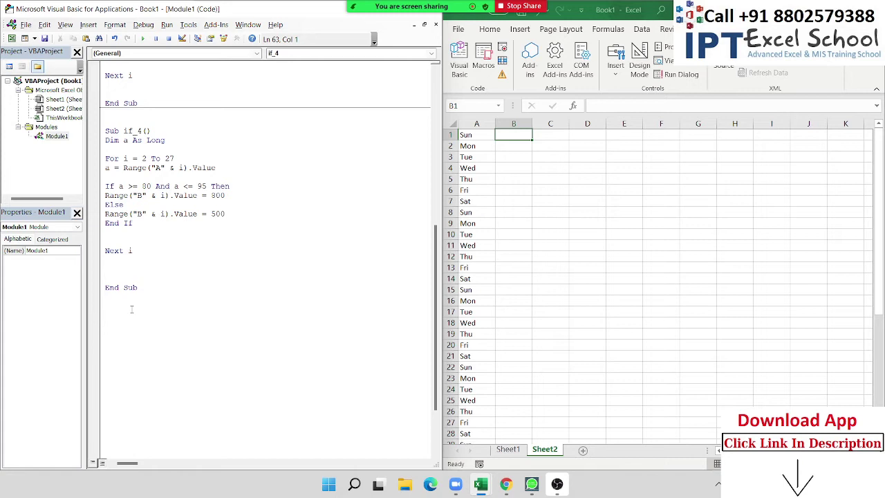
Create a new Sub if_5() macro with blank lines inside it.
type("sub ")
type("if_")
type("5()")
key("Return")
key("Return")
key("Return")
key("Return")
key("Return")
key("Return")
key("Return")
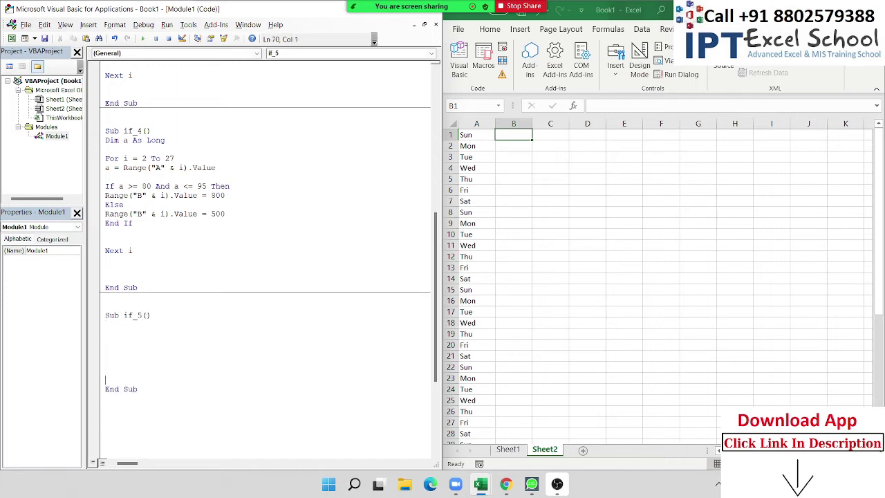
left_click(105, 333)
scroll(136, 329, "down", 5)
scroll(136, 329, "down", 1)
key("Return")
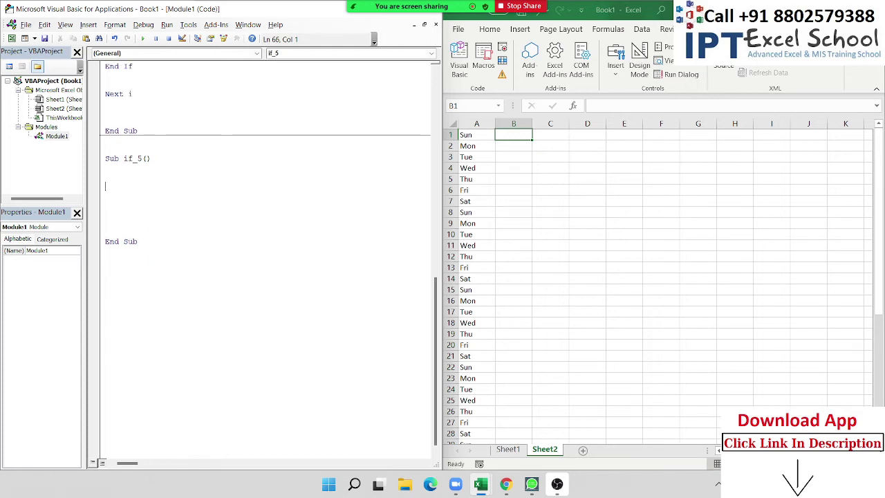
left_click(106, 176)
Start the loop header 'For i = 1 To' and check where the day list ends.
type("for ")
type("i = 1 ")
type("to")
scroll(269, 175, "up", 2)
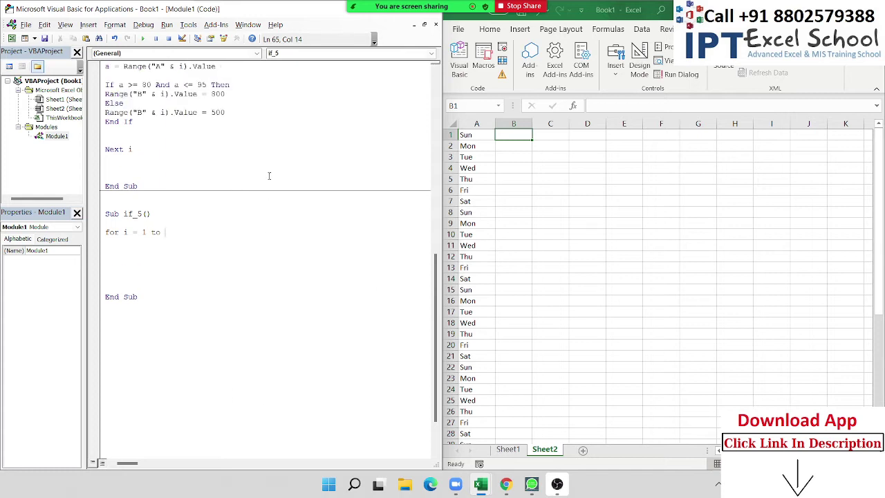
scroll(268, 175, "down", 2)
scroll(269, 176, "up", 1)
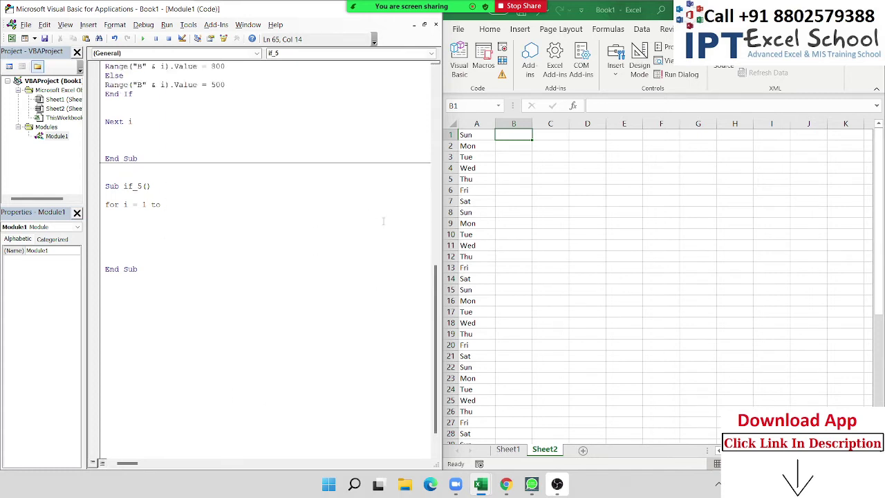
left_click(464, 237)
key("ctrl+Down")
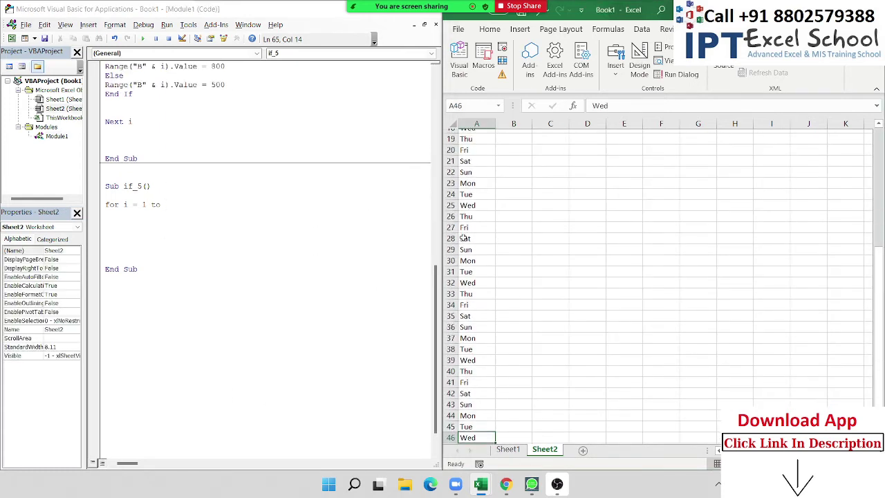
scroll(462, 238, "down", 1)
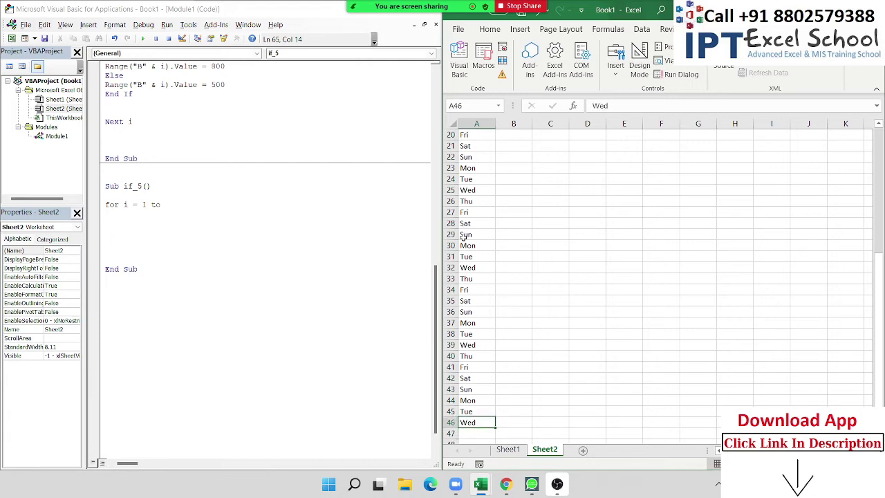
key("ctrl+Up")
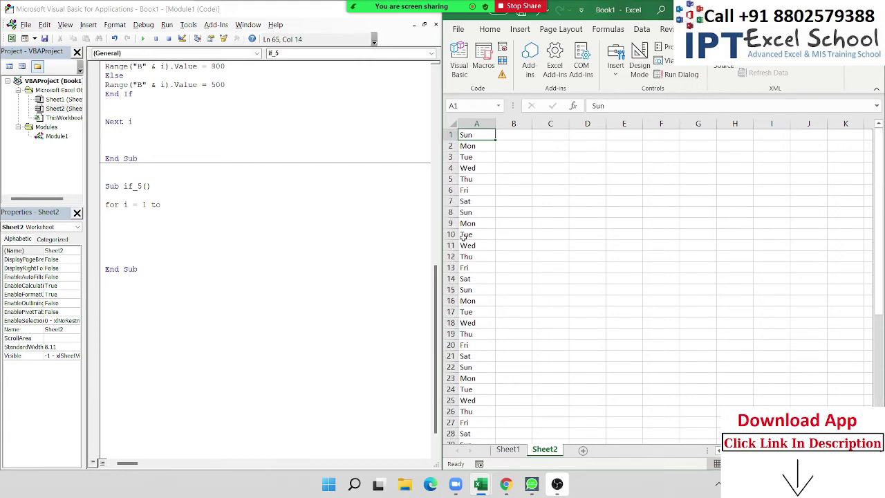
Finish the loop end value as Range("A65000").End(xlUp).Row, correcting the .roew typo.
left_click(180, 205)
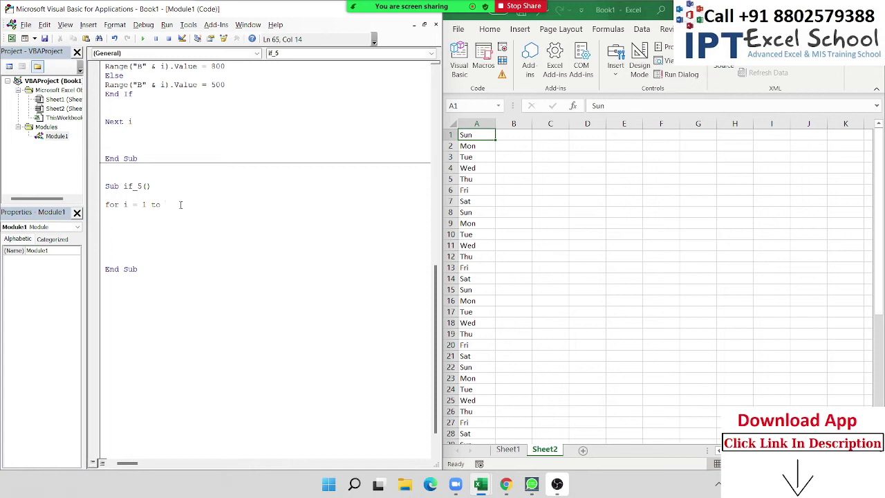
type("range(")
type("\"A")
type("65000\")")
type(".End(")
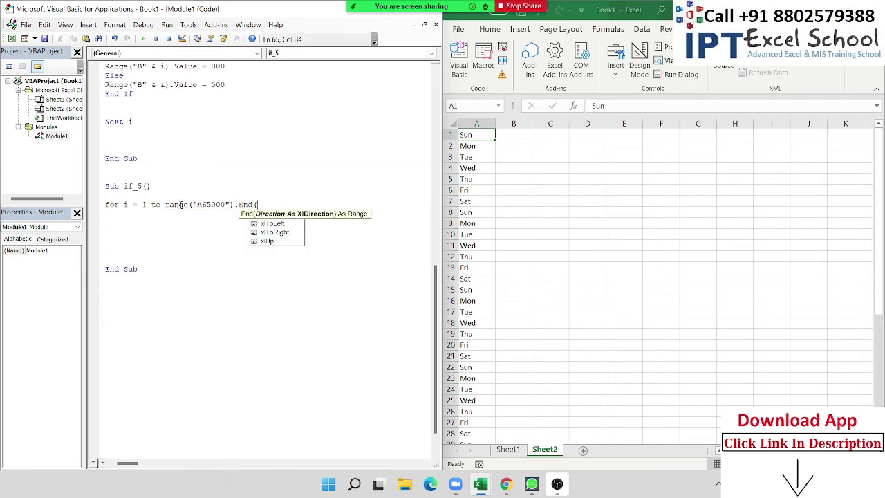
type("xlUp)")
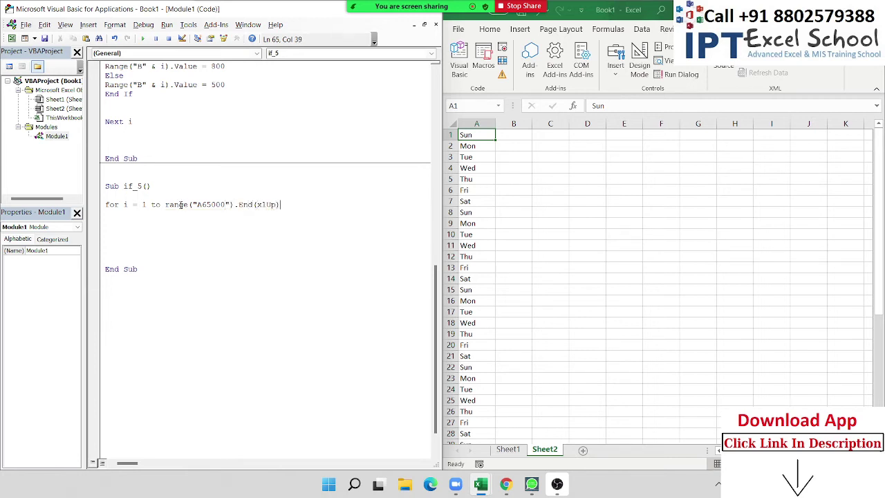
type(".roew")
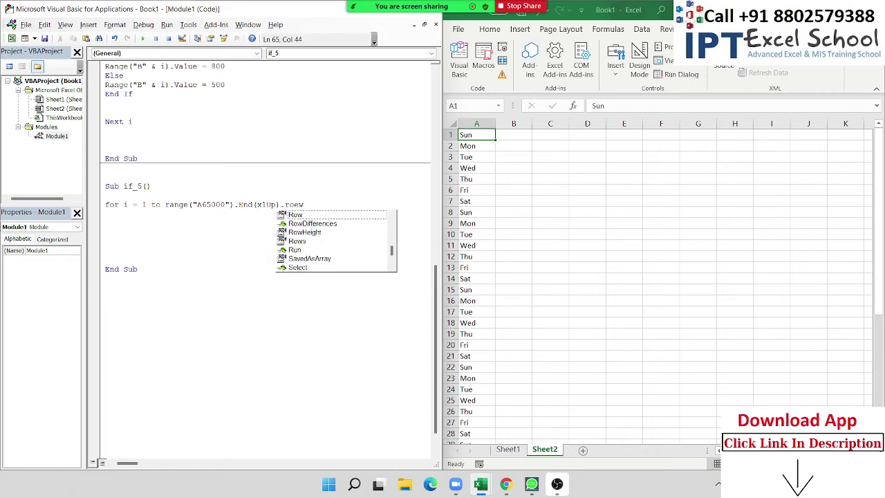
key("Tab")
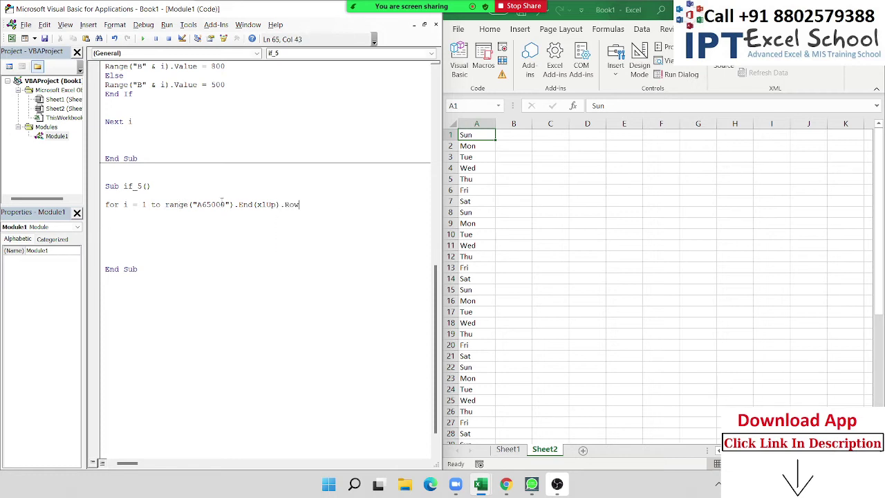
left_click(180, 223)
left_click(470, 106)
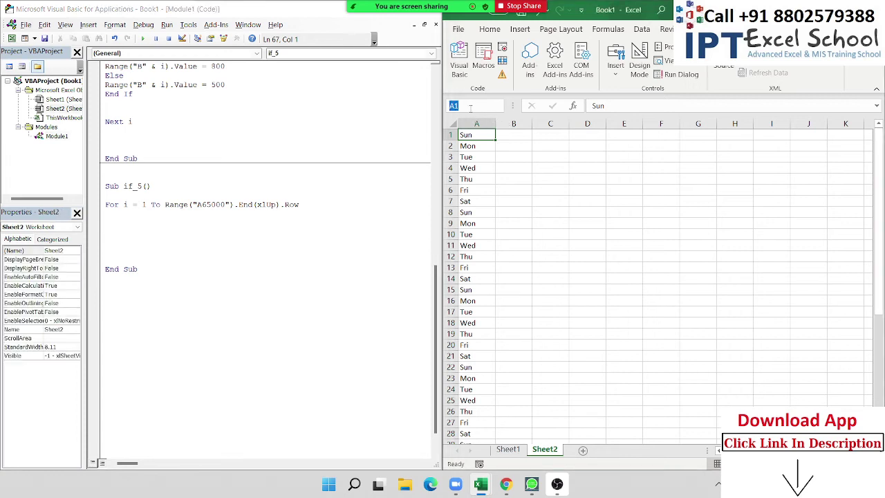
Jump to A65000, go up to A46 holding Wed, then return to the if_5 code.
type("A65000")
key("Return")
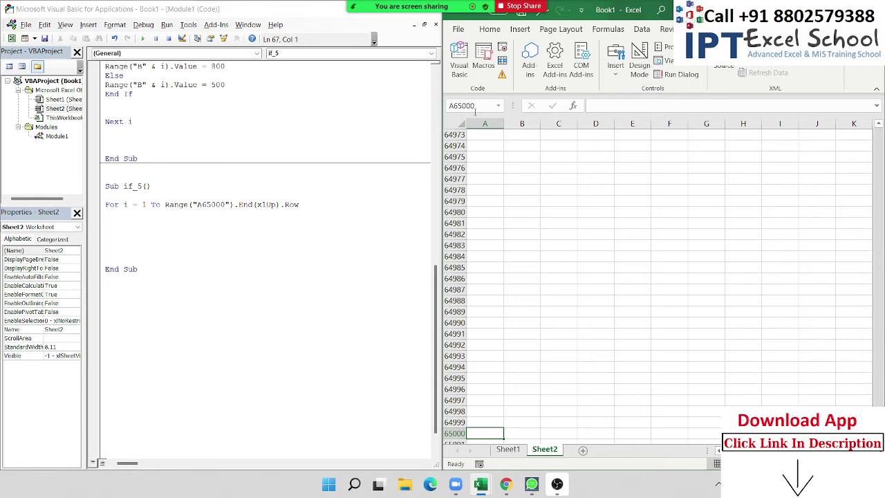
key("ctrl+Up")
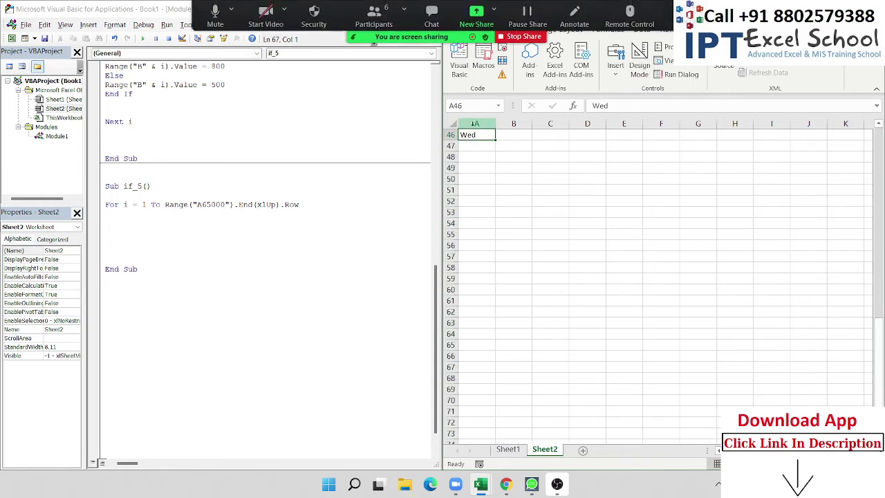
scroll(467, 135, "up", 6)
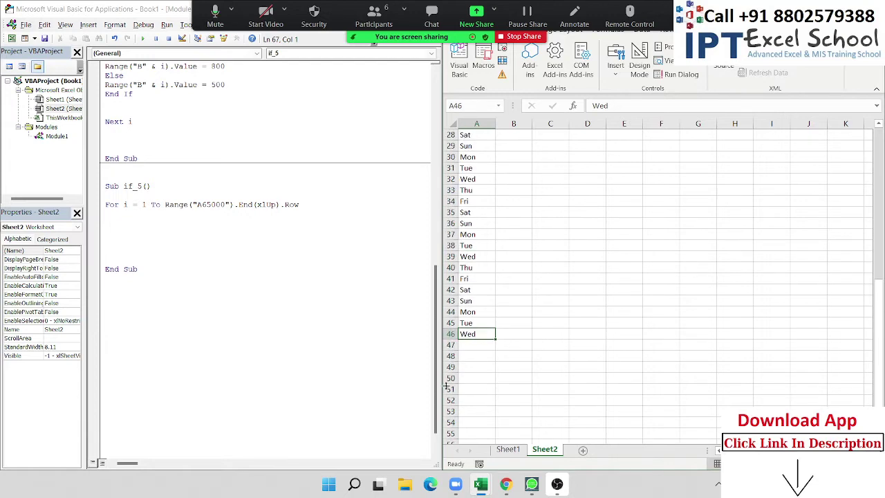
left_click_drag(881, 325, 881, 159)
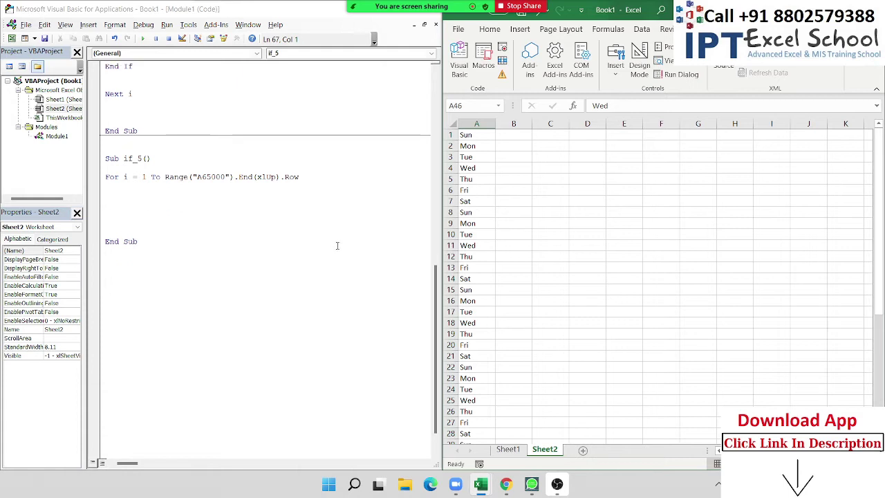
scroll(336, 245, "up", 4)
left_click(123, 316)
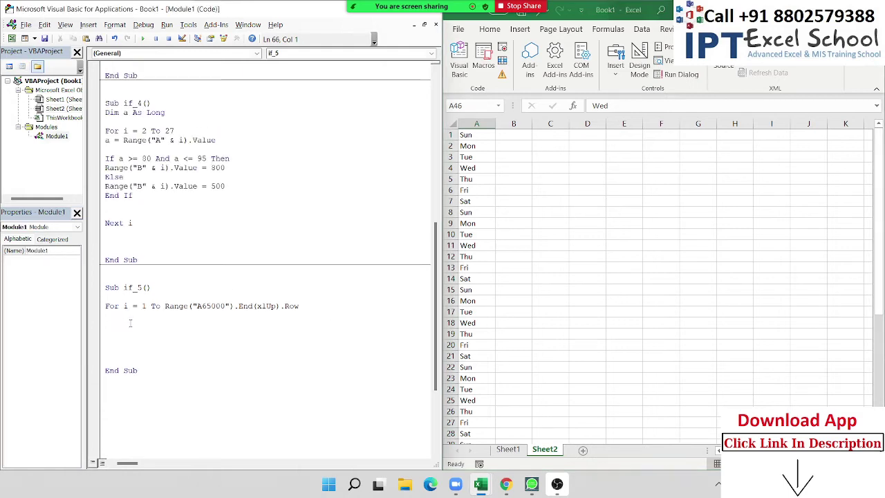
Close the if_5 loop with Next i, leaving blank lines inside it.
key("Return")
key("Return")
type("next ")
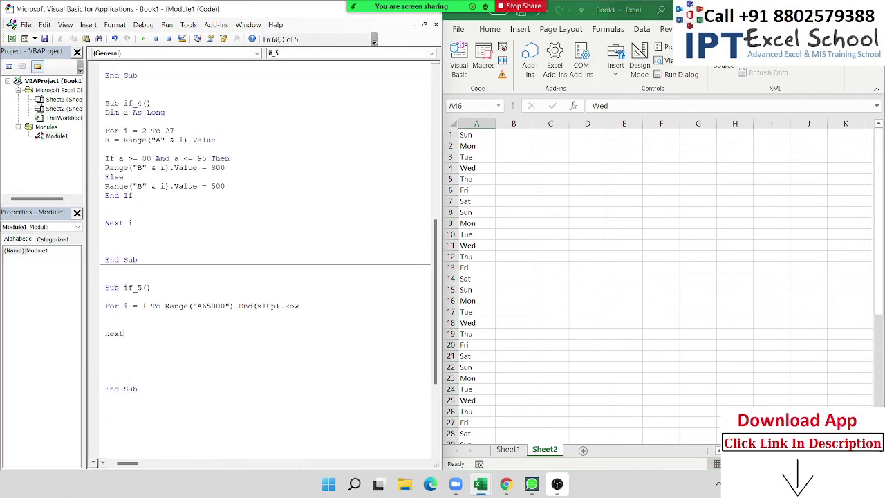
type("i")
key("Up")
key("Return")
key("Return")
key("Up")
key("Up")
key("Up")
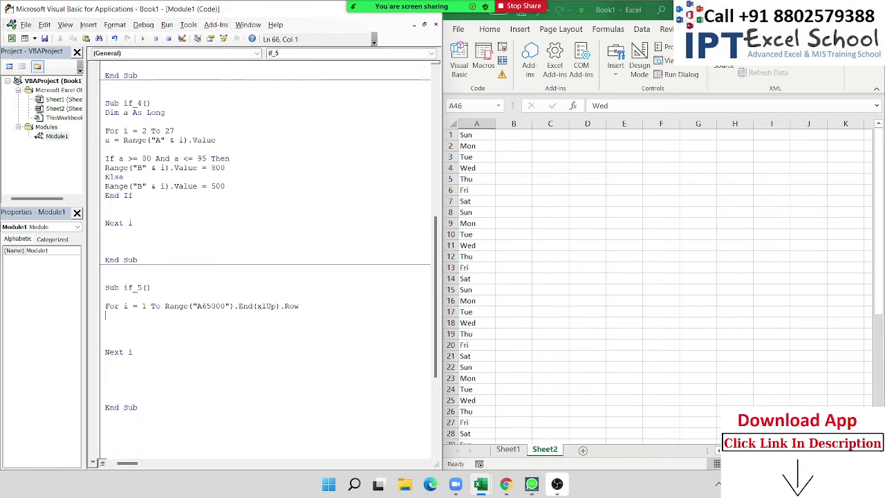
key("Up")
key("Up")
left_click(504, 153)
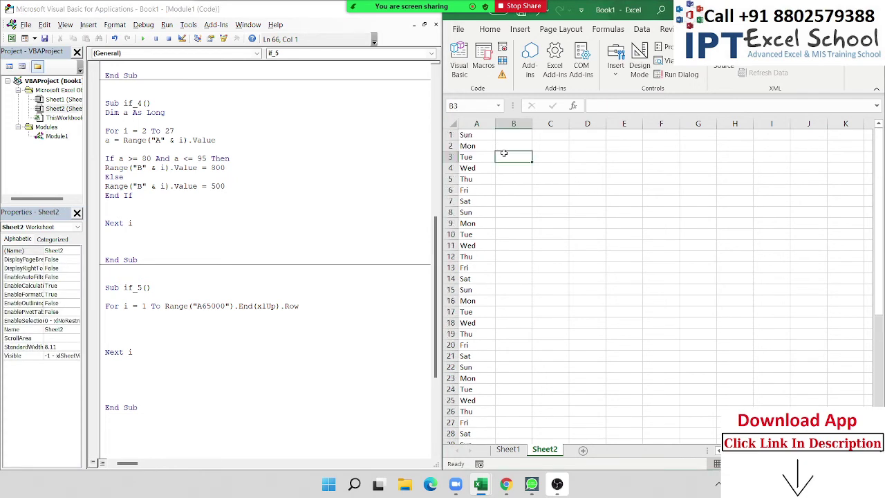
left_click(107, 321)
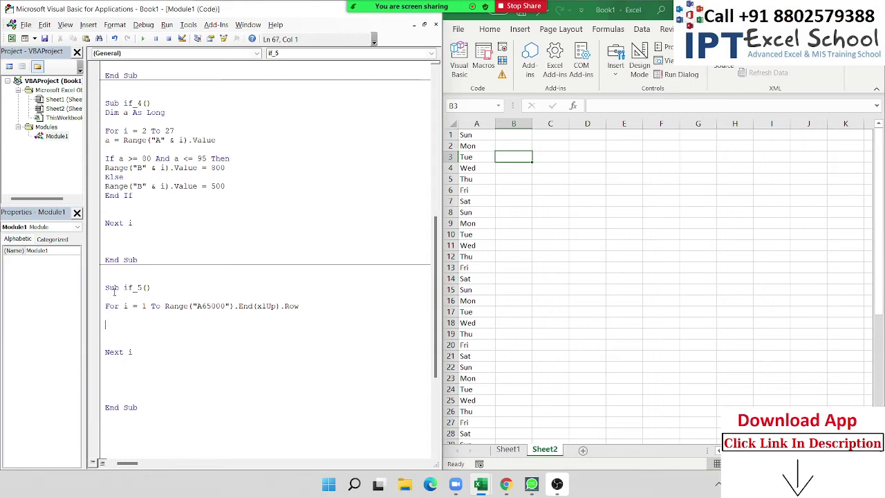
Declare Dim d As String under Sub if_5().
key("End")
key("Return")
key("Return")
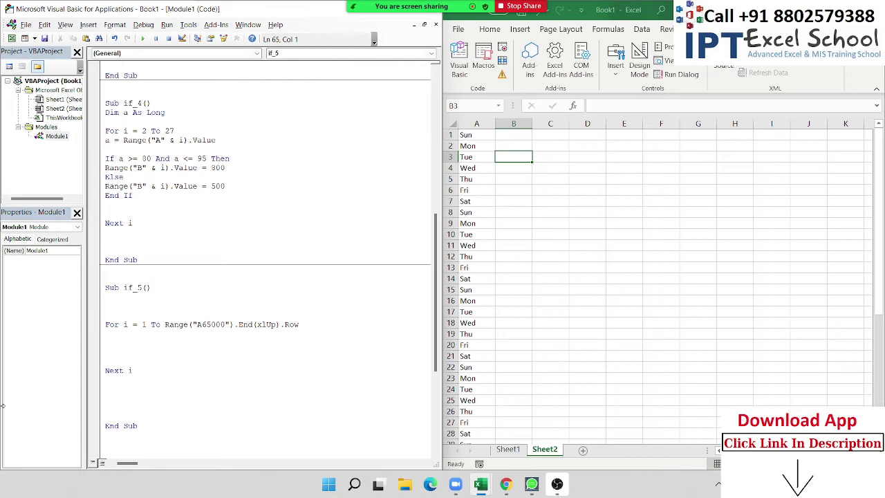
type("dim ")
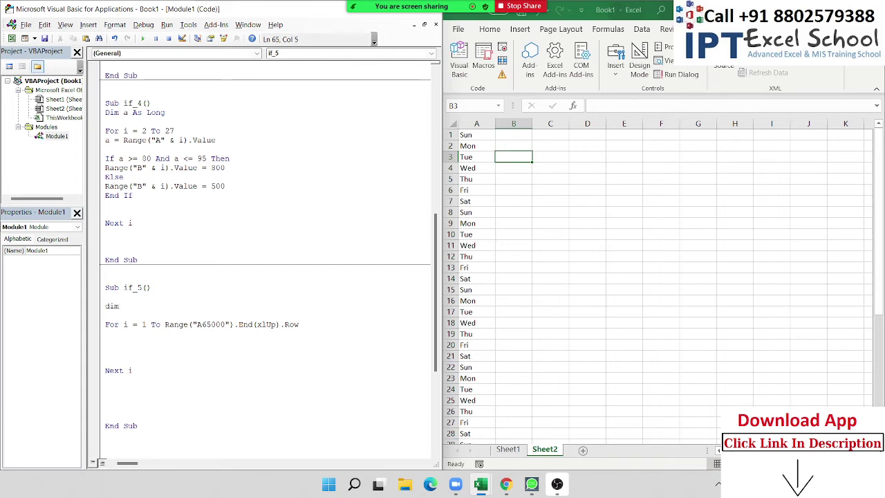
type("d as ")
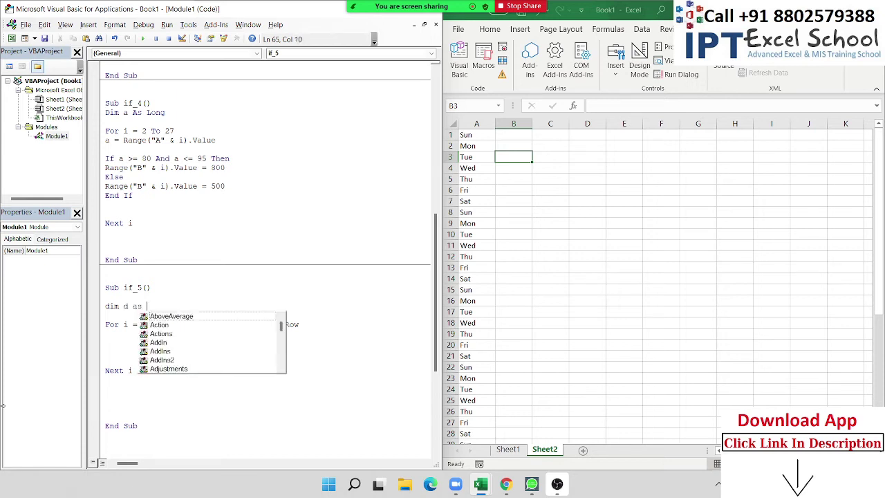
type("str")
key("Tab")
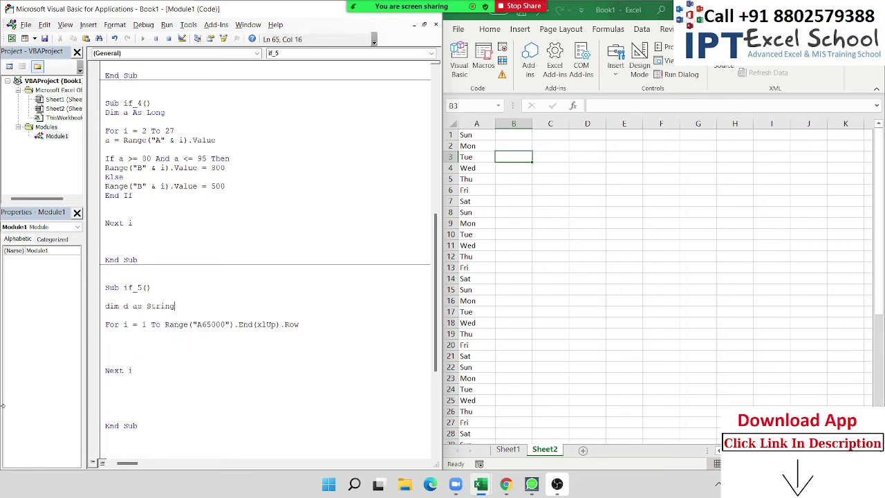
key("Return")
double_click(162, 114)
Inside the loop, store d = Range("A" & i).Value.
left_click(147, 343)
type("d")
type("= ")
type("range")
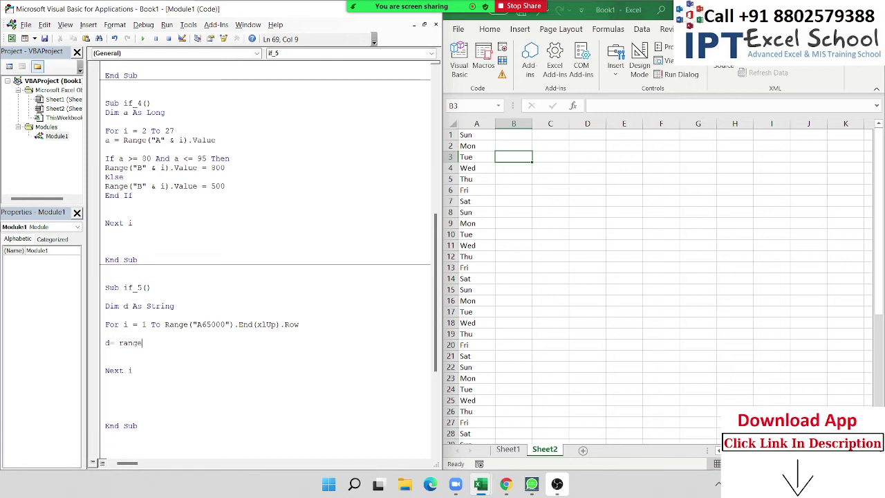
type("(\"A\" ")
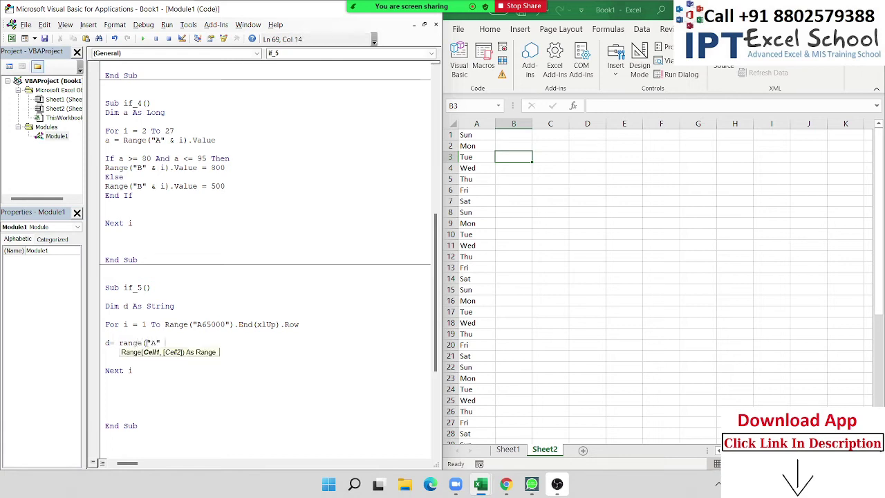
type("& i")
type(").v")
key("Tab")
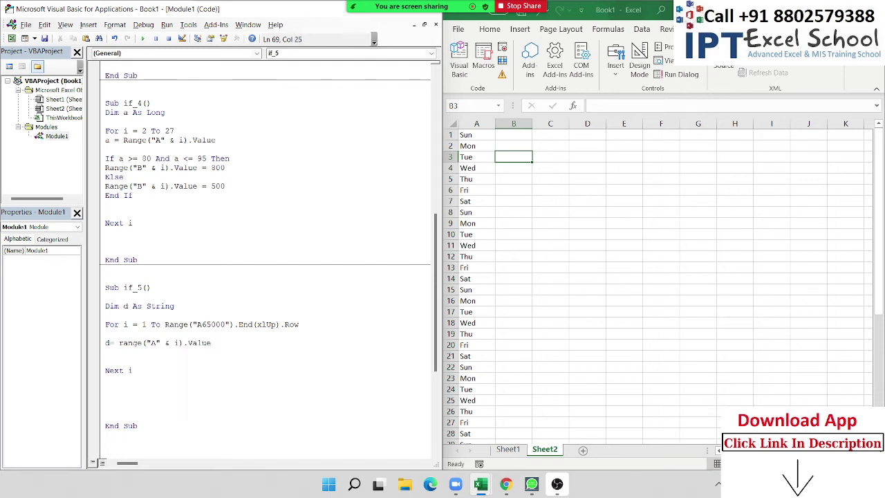
key("Return")
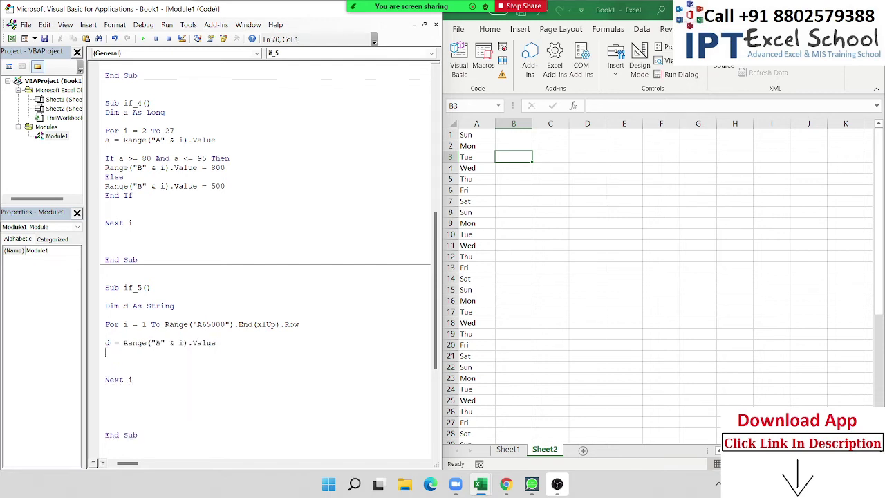
key("Return")
Add the condition If d = "Sat" Or d = "Sun" Then, fixing the missing quotes.
type("if d")
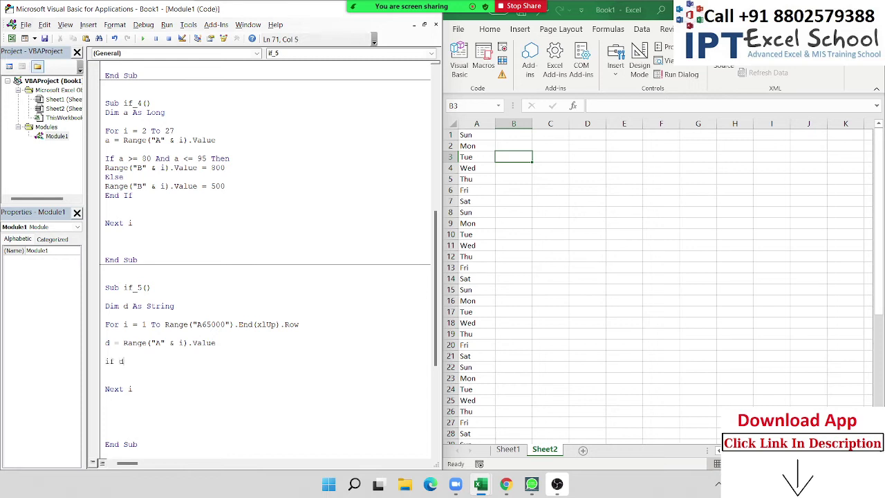
type("=\"")
type("Sat")
type("\" or ")
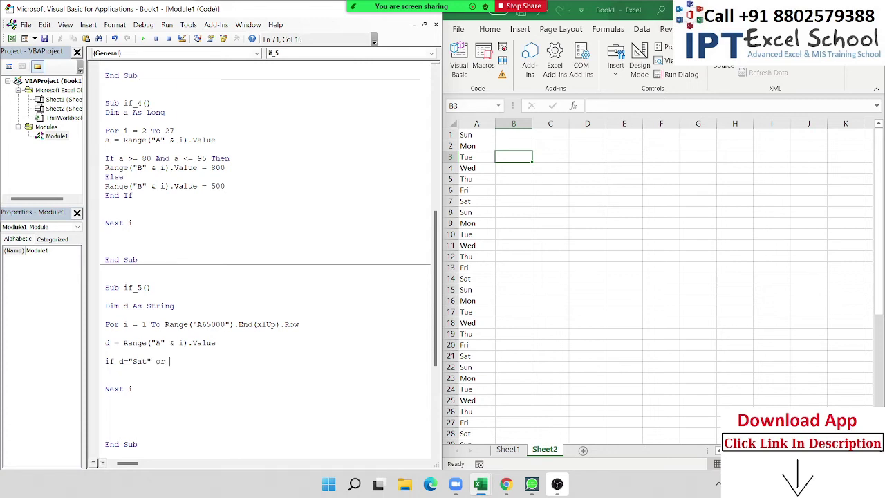
type("D=")
type("Sun")
key("BackSpace")
key("BackSpace")
key("BackSpace")
type("\"Su")
type("n")
key("BackSpace")
key("BackSpace")
type("un")
type("\" Then")
Write Range("B" & i).Value = "Weekoff" as the weekend branch.
key("Return")
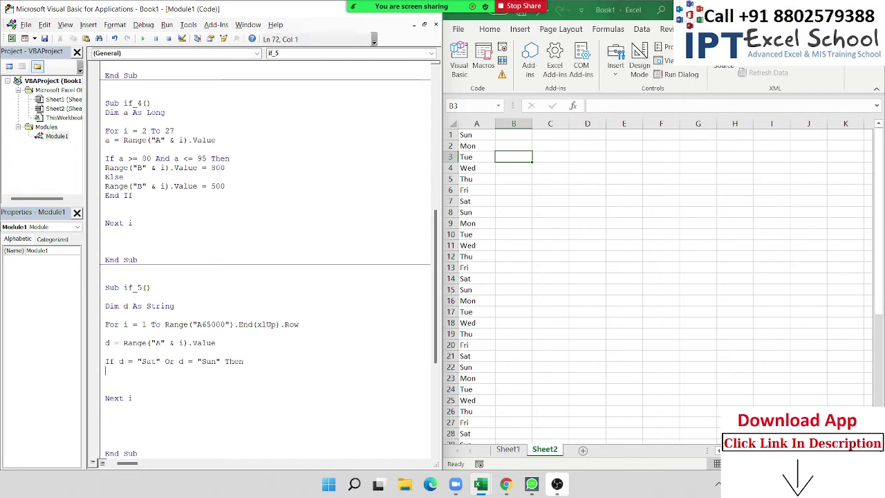
type("ra")
type("nge(\"")
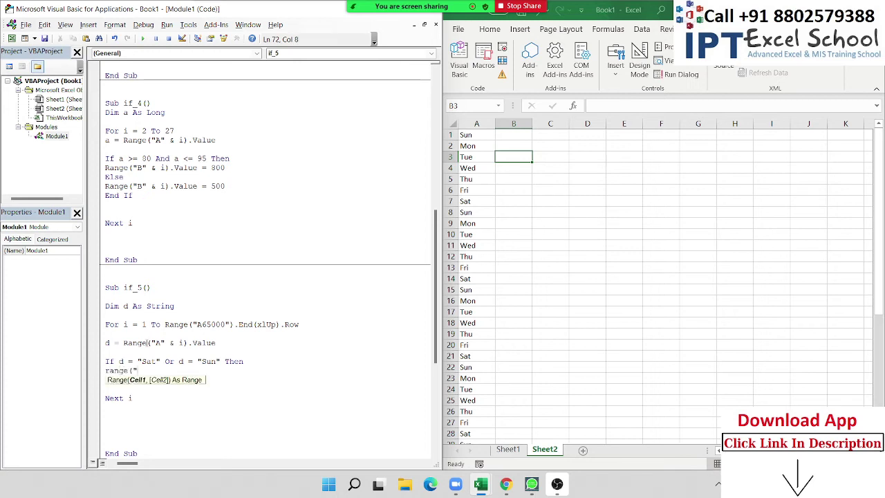
type("A")
key("BackSpace")
type("B\" ")
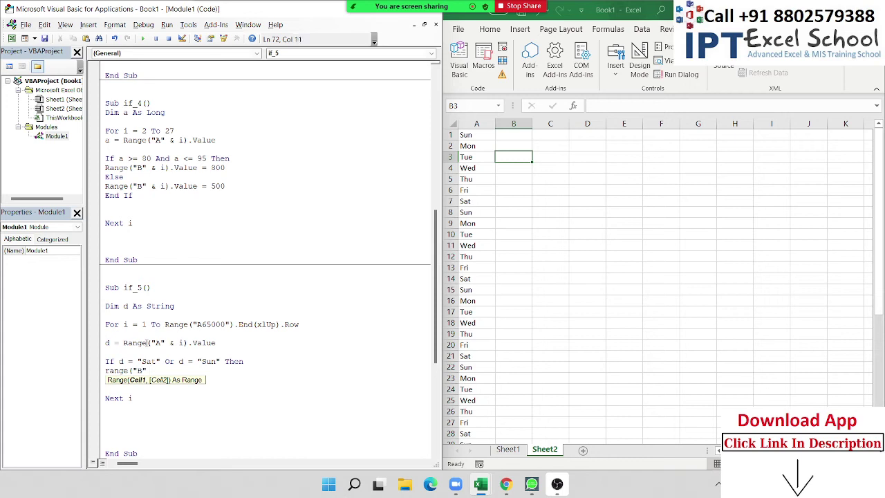
type(")")
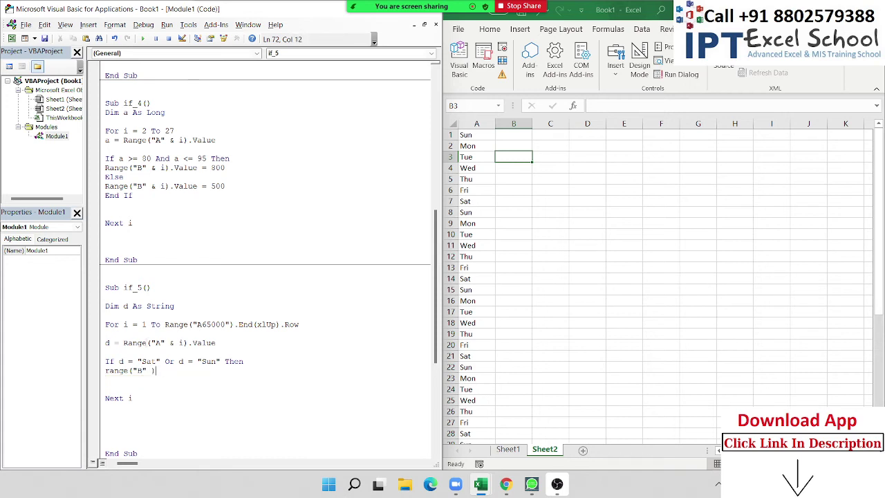
key("BackSpace")
type("& i")
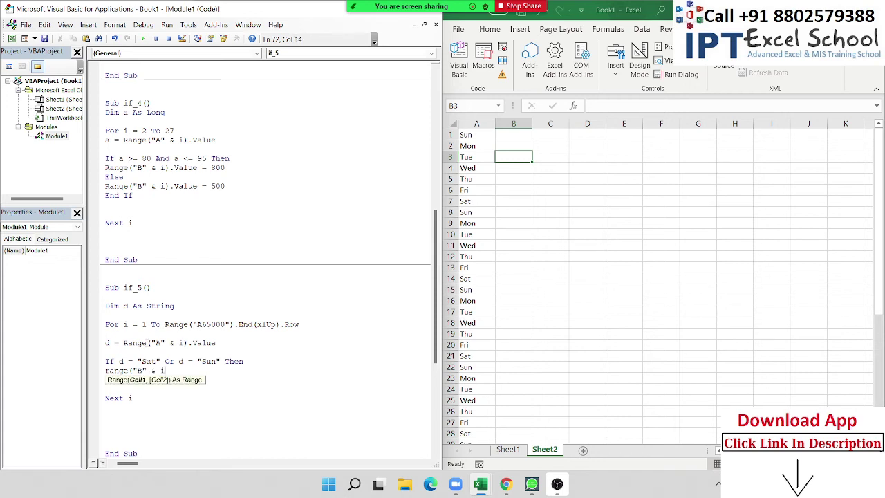
type(").value ")
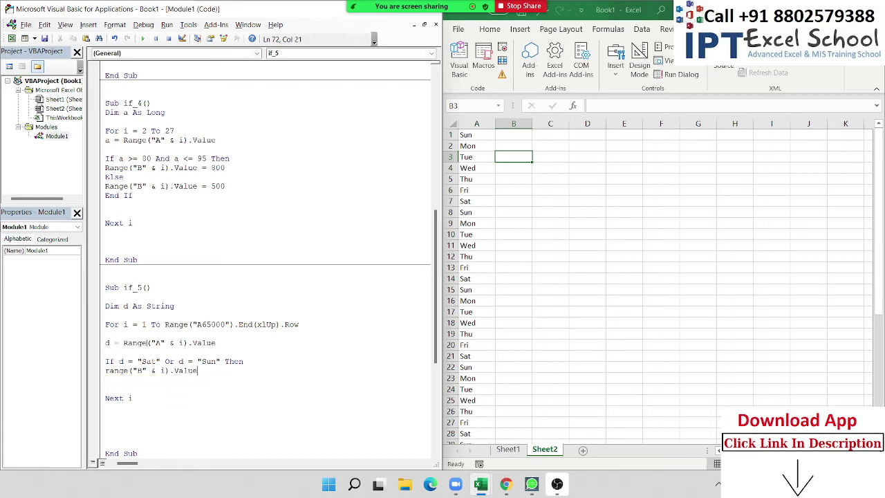
type("= ")
type("\"Wee")
type("koff")
key("Return")
Add an Else branch with a copied assignment changed to write WeekDay to column B.
key("Up")
key("shift+Down")
key("ctrl+c")
left_click(105, 379)
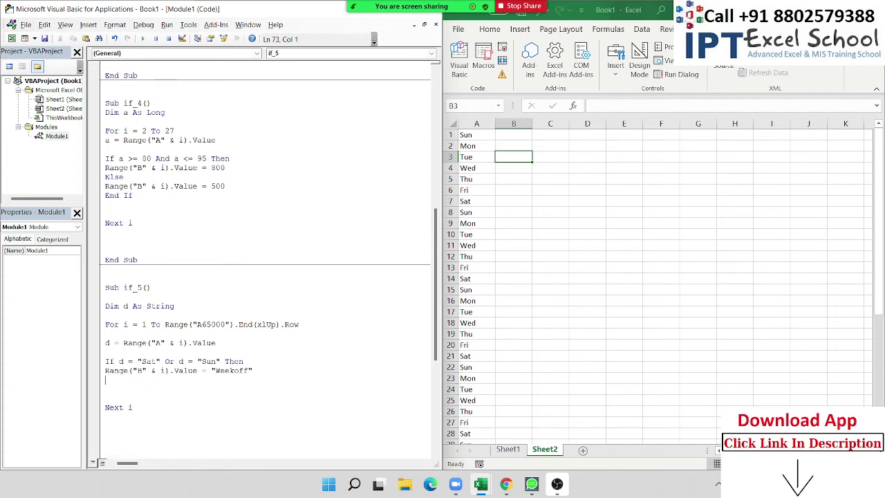
type("Else")
key("Return")
key("ctrl+v")
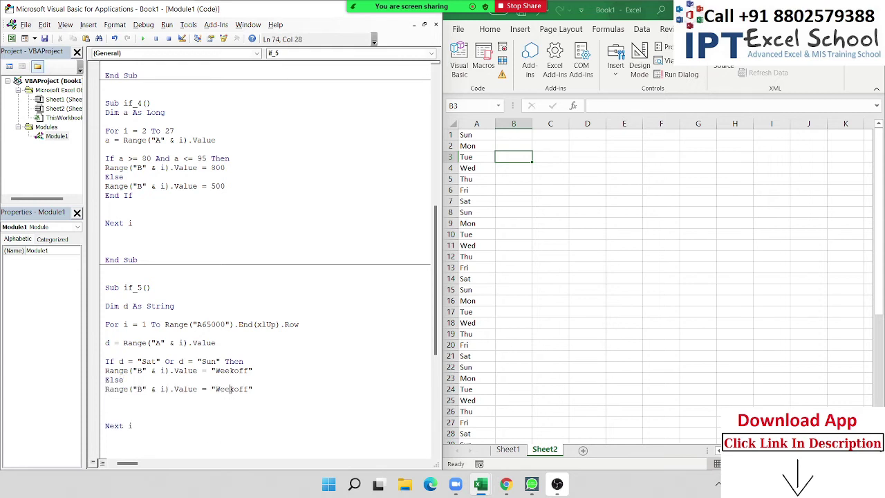
double_click(230, 389)
type("Da")
type("y")
key("BackSpace")
key("BackSpace")
key("BackSpace")
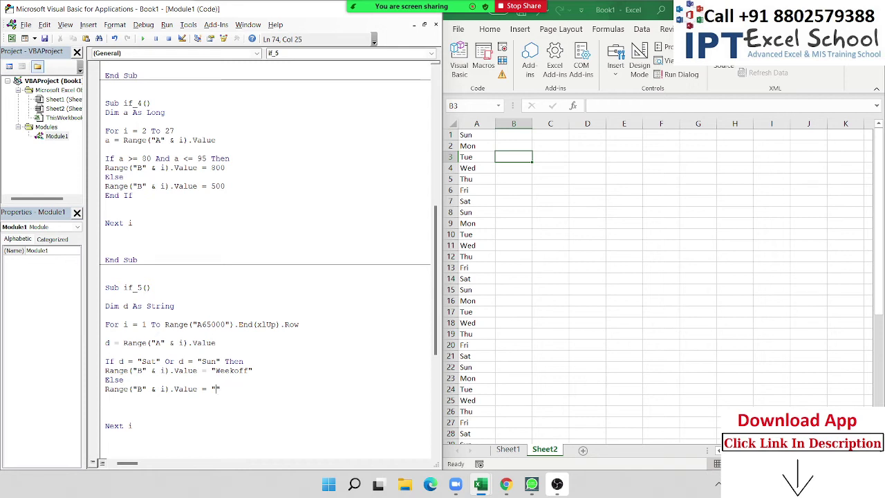
type("Week")
type("oay")
Close the If block with End If.
key("Return")
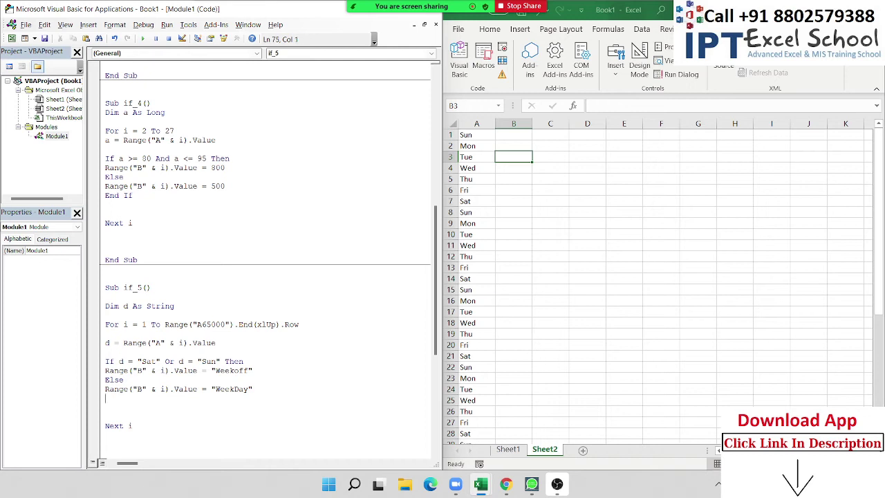
type("end if")
key("Up")
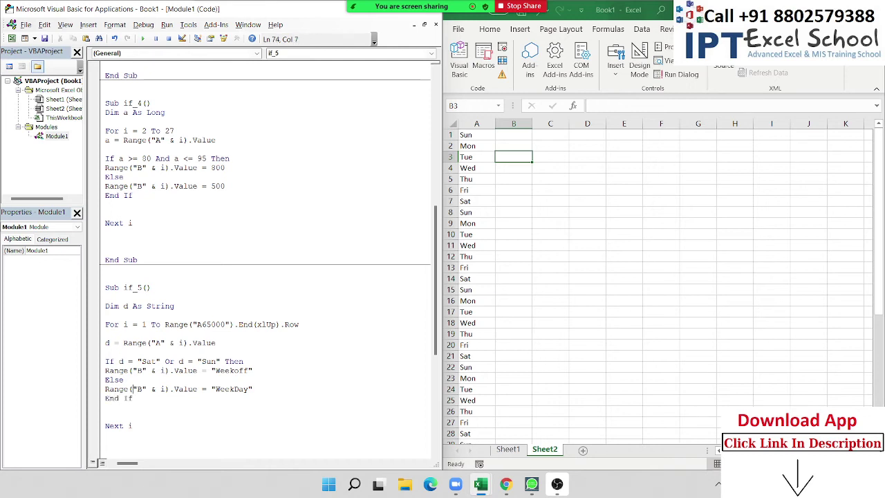
scroll(204, 393, "down", 3)
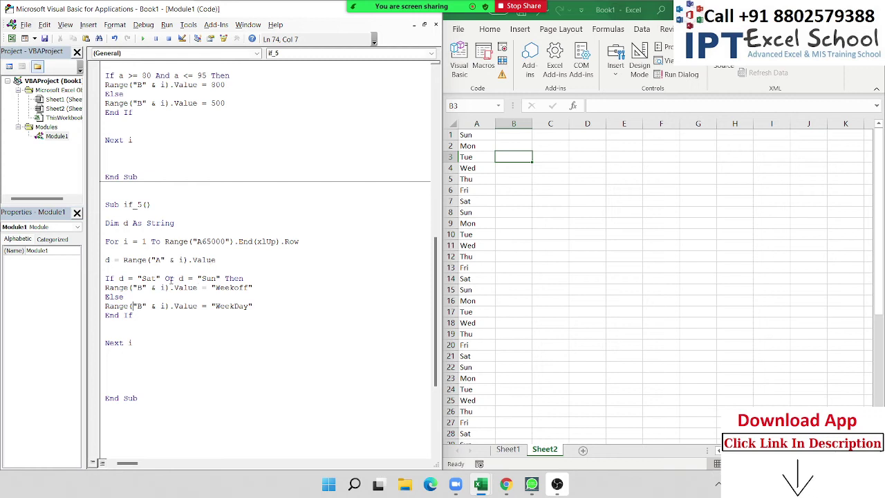
Review the Sat condition and Weekoff/WeekDay values, then run if_5 to fill column B.
left_click_drag(128, 277, 200, 279)
double_click(227, 289)
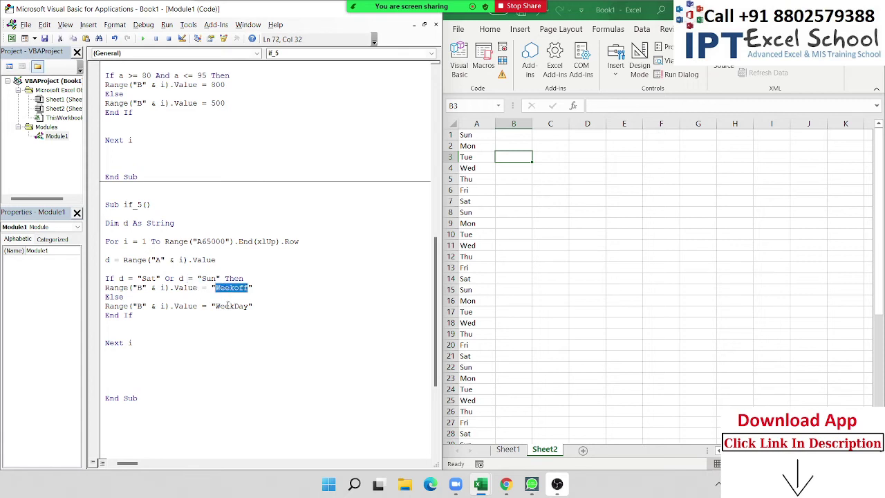
double_click(230, 305)
left_click(184, 260)
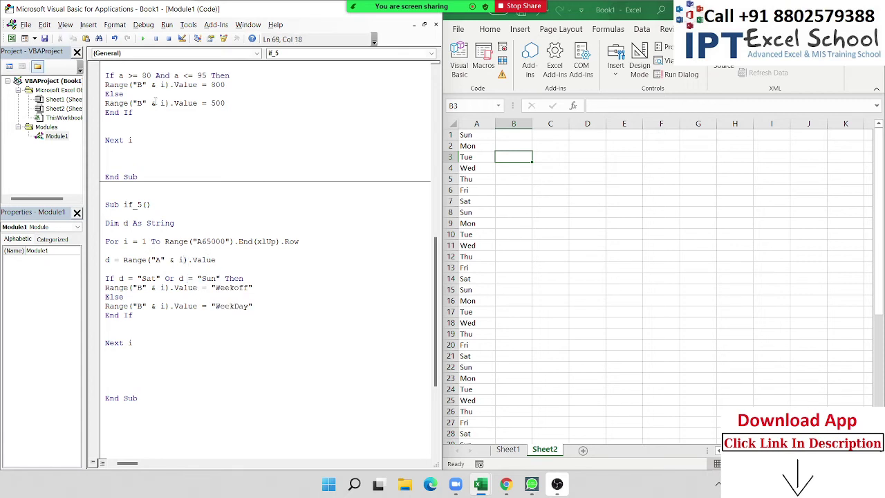
left_click(144, 39)
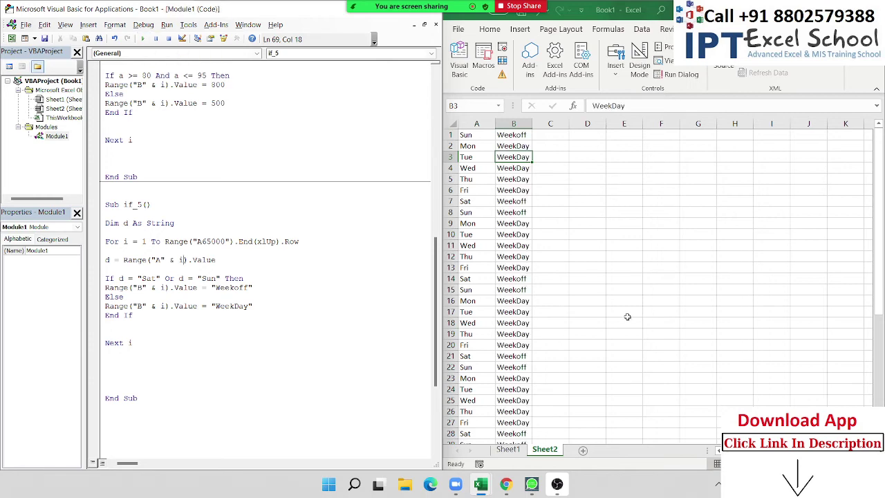
scroll(499, 255, "down", 5)
scroll(499, 254, "down", 5)
scroll(499, 255, "down", 3)
scroll(499, 254, "up", 10)
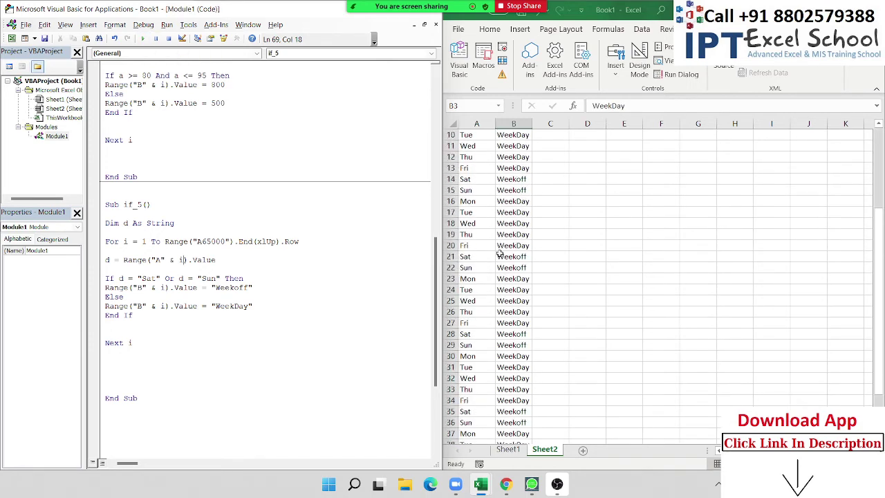
scroll(499, 255, "up", 3)
left_click(284, 297)
scroll(283, 297, "up", 4)
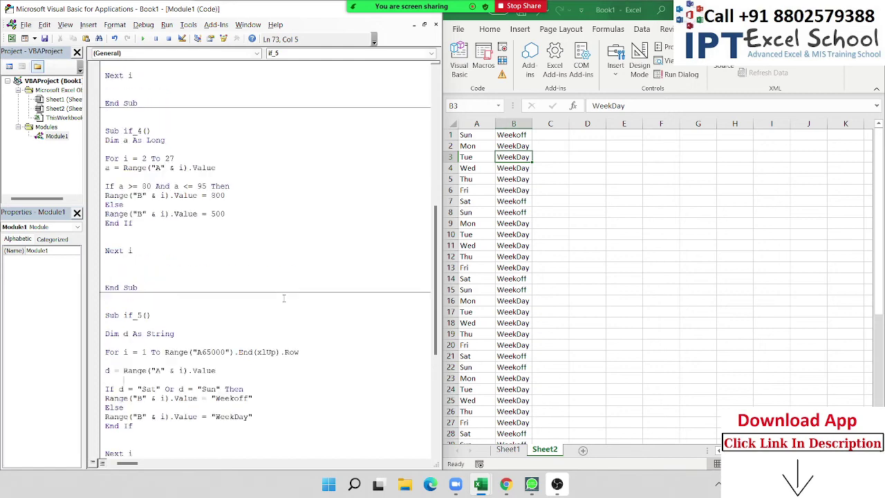
scroll(284, 298, "up", 12)
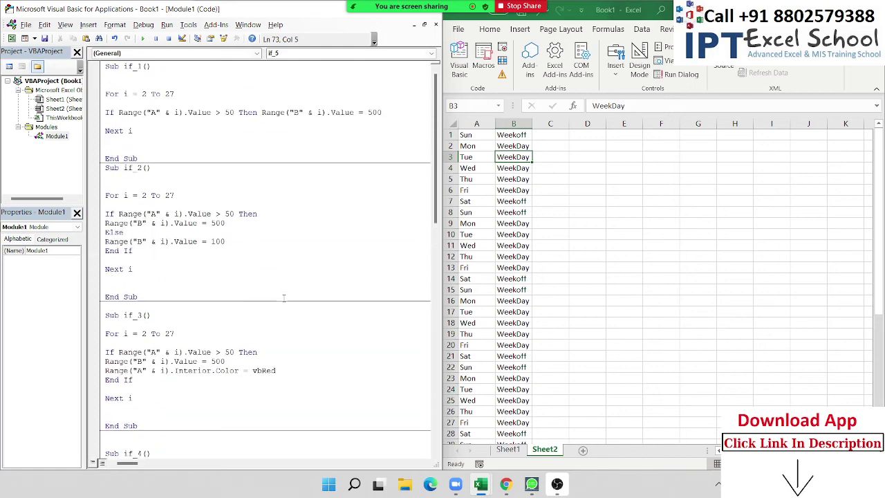
left_click(143, 82)
left_click_drag(142, 112, 152, 112)
left_click(233, 120)
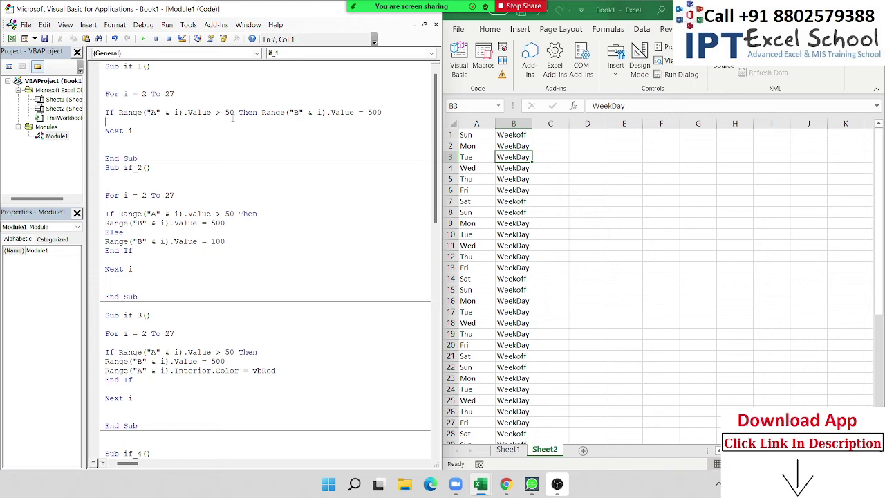
scroll(229, 138, "down", 1)
scroll(230, 140, "down", 2)
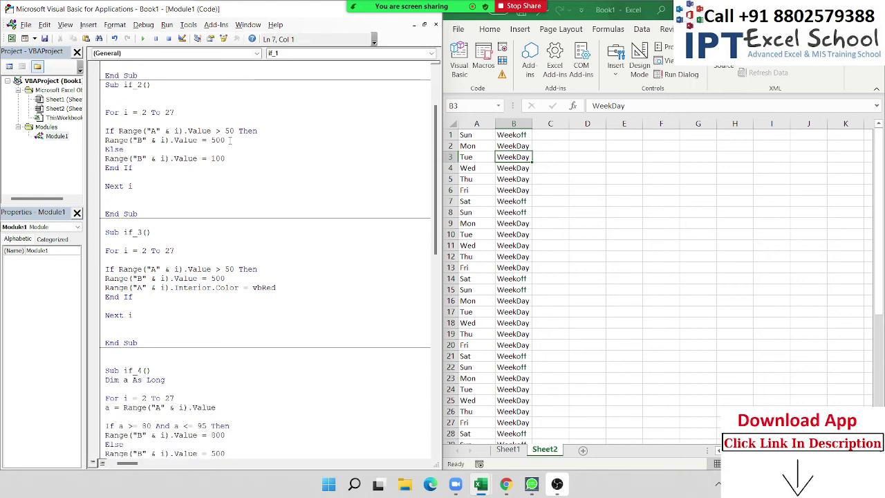
scroll(229, 141, "down", 2)
scroll(229, 142, "down", 2)
scroll(229, 142, "down", 2)
scroll(230, 142, "down", 2)
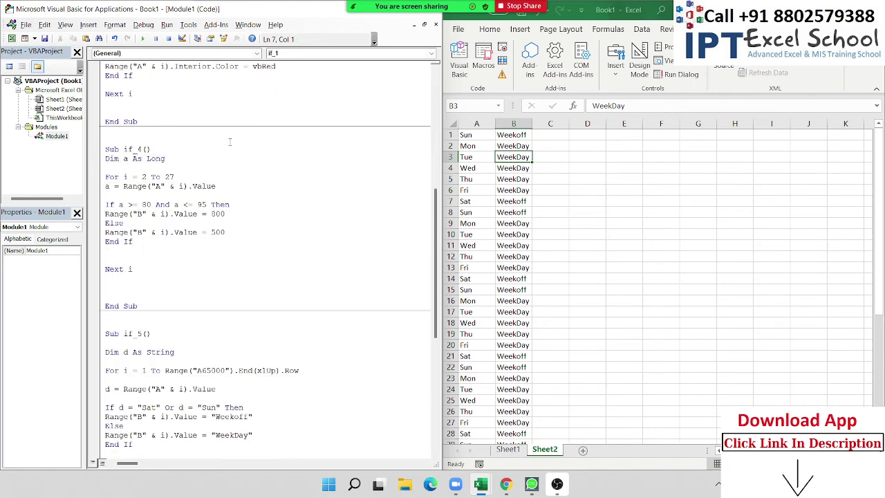
scroll(229, 141, "down", 2)
scroll(229, 142, "down", 4)
scroll(230, 141, "down", 2)
scroll(230, 141, "down", 2)
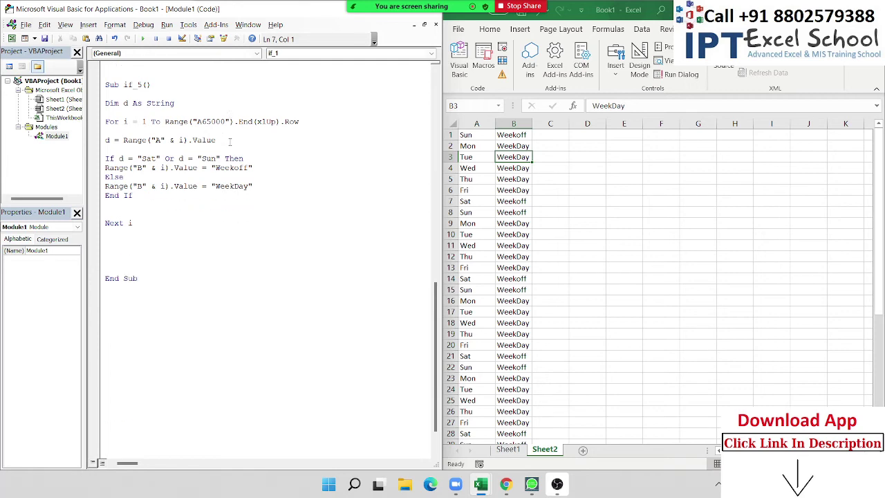
scroll(229, 141, "down", 1)
scroll(230, 142, "up", 4)
scroll(230, 141, "up", 4)
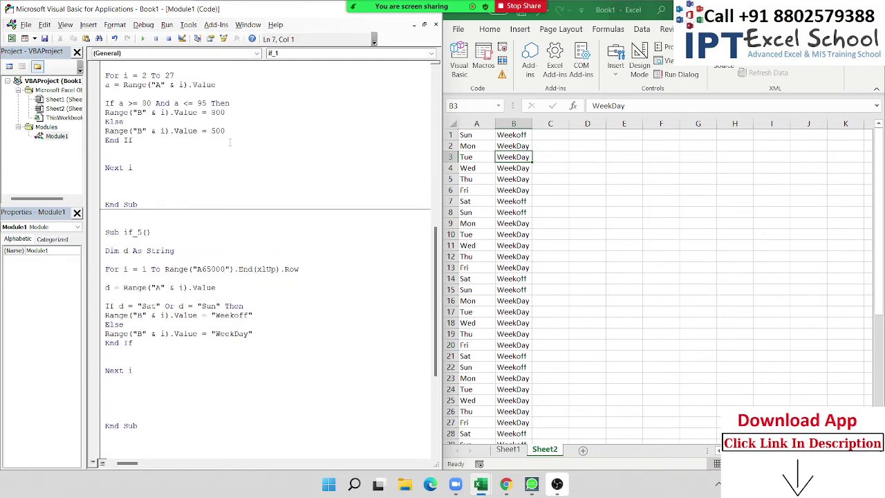
scroll(229, 142, "up", 4)
scroll(230, 144, "up", 6)
scroll(230, 143, "up", 3)
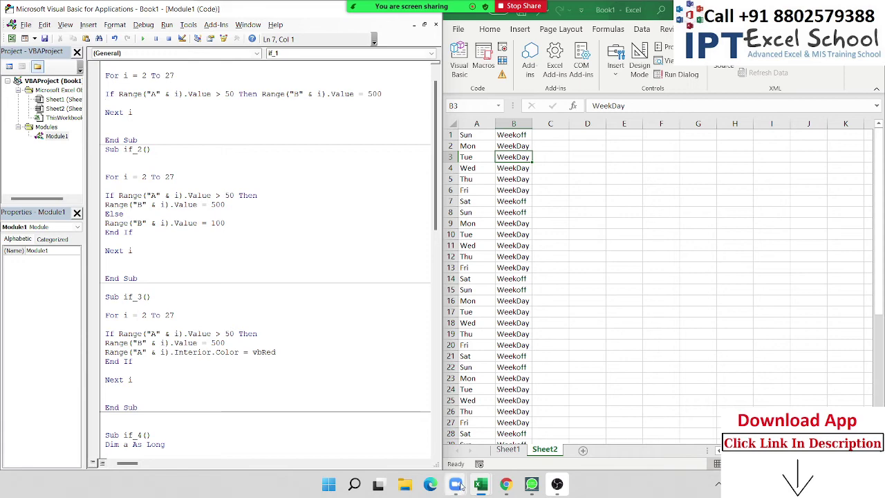
Search Google for 'vba function list' and open the TechOnTheNet VBA Functions page.
left_click(506, 484)
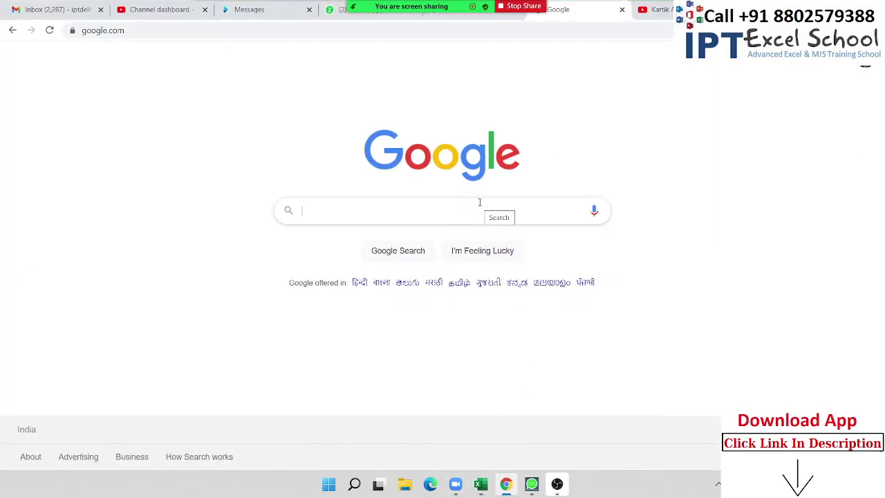
type("v")
type("ba")
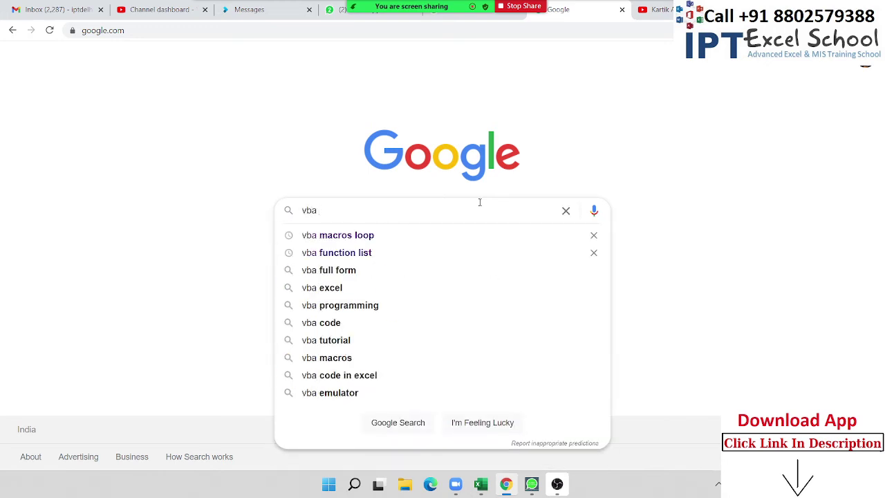
key("Down")
key("Down")
key("Return")
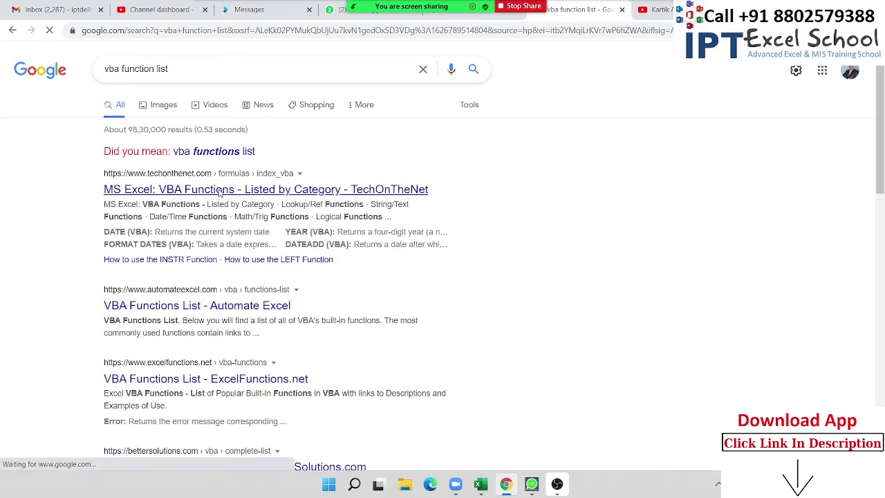
left_click(220, 194)
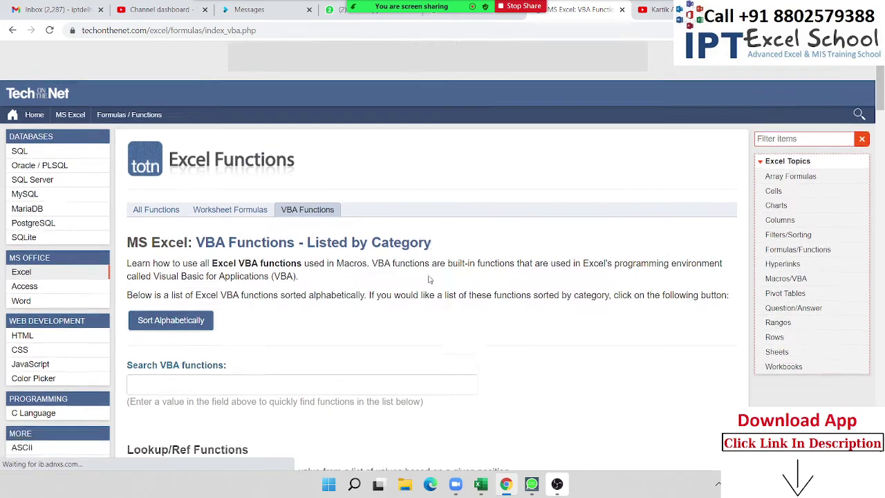
Scroll down to Logical Functions and open the IF-THEN-ELSE (VBA) reference page.
scroll(484, 264, "down", 4)
scroll(427, 279, "down", 3)
scroll(428, 279, "down", 3)
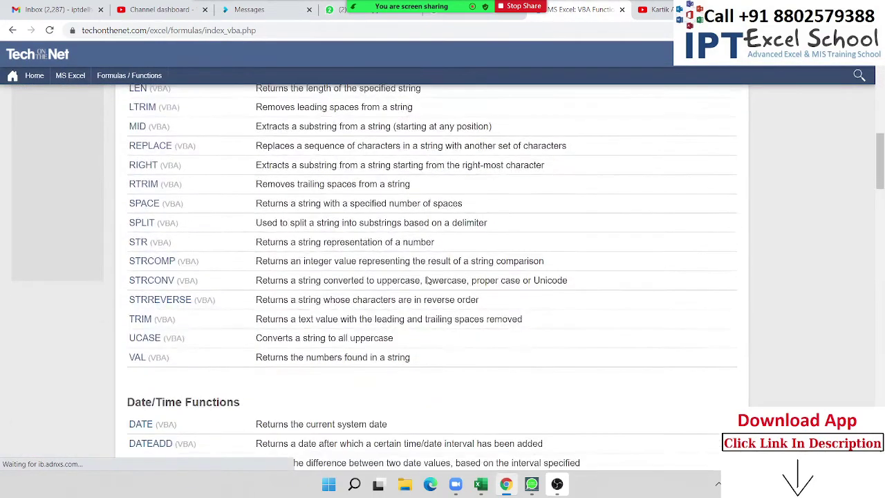
scroll(428, 279, "down", 1)
scroll(427, 279, "down", 1)
scroll(427, 280, "down", 1)
scroll(427, 279, "down", 2)
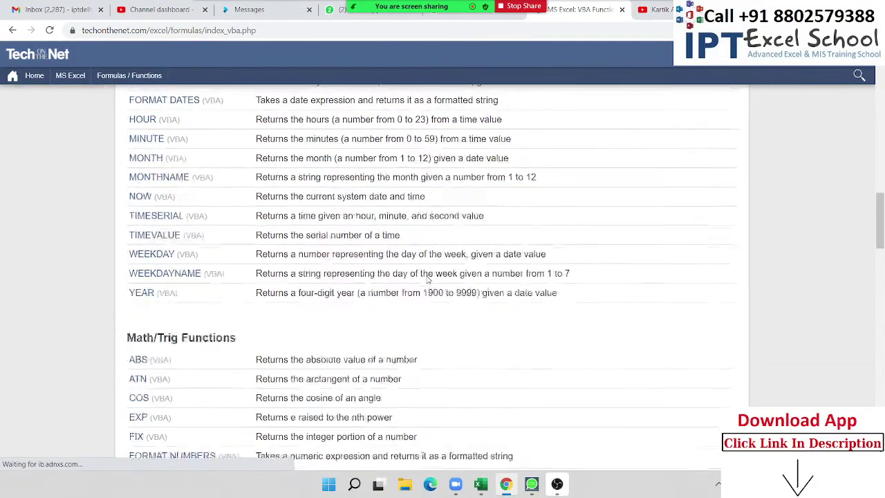
scroll(427, 279, "down", 3)
scroll(427, 279, "down", 3)
scroll(90, 275, "down", 1)
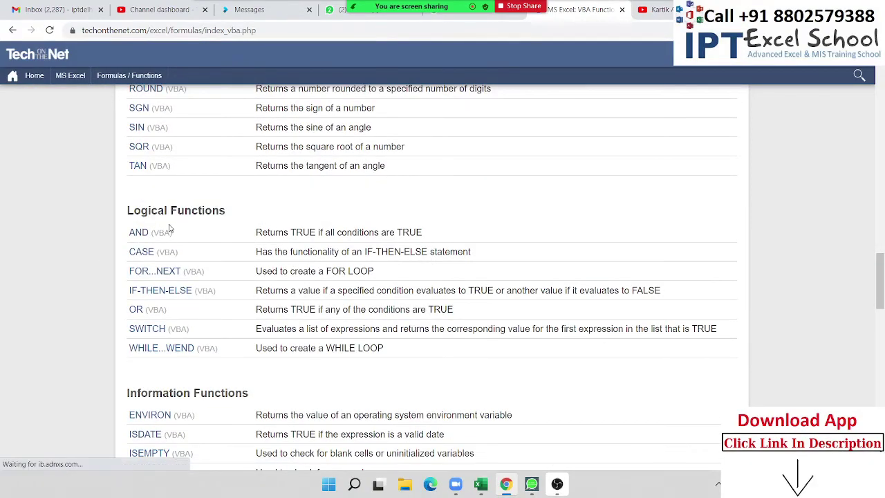
left_click(155, 341)
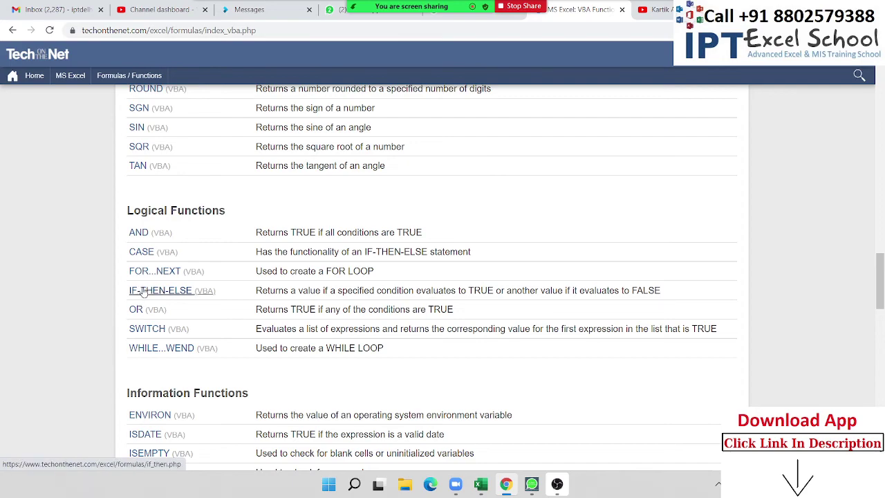
left_click(143, 292)
Read through the IF-THEN-ELSE statement's syntax and examples.
scroll(318, 277, "down", 4)
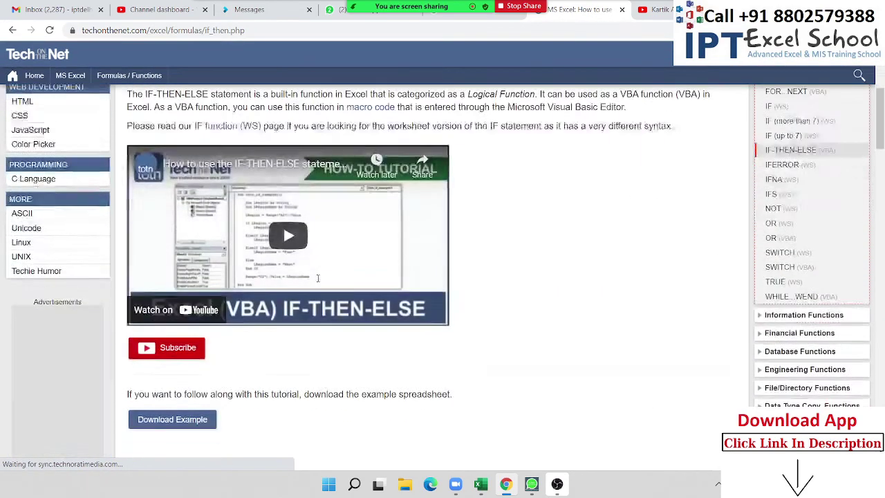
scroll(318, 278, "down", 3)
scroll(318, 278, "down", 3)
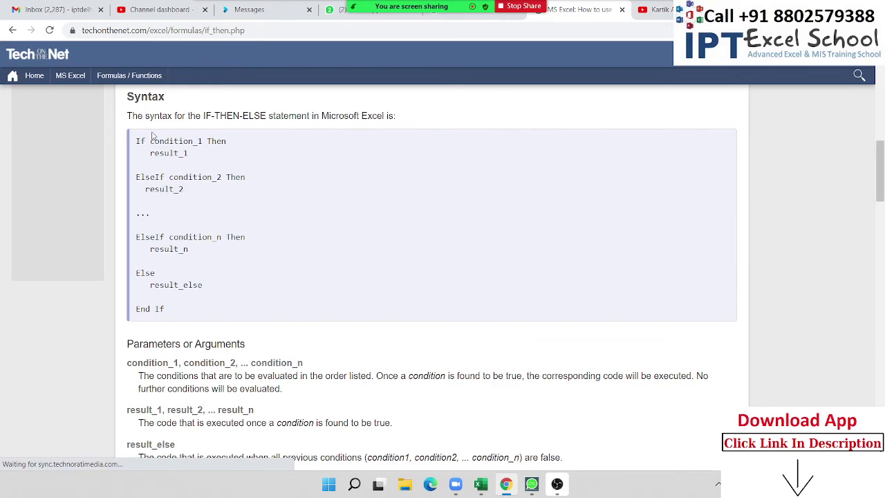
scroll(152, 135, "down", 4)
scroll(174, 269, "down", 2)
scroll(173, 269, "down", 3)
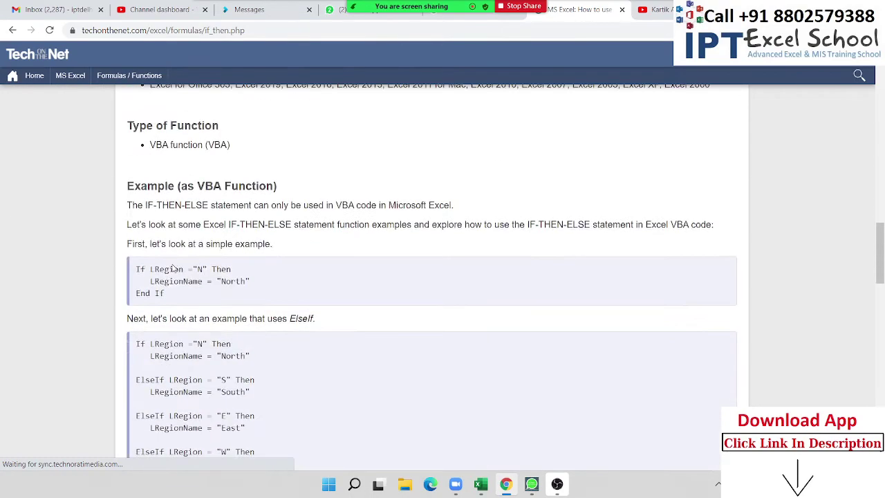
scroll(174, 269, "down", 3)
scroll(173, 269, "down", 3)
scroll(173, 269, "down", 2)
scroll(173, 269, "down", 3)
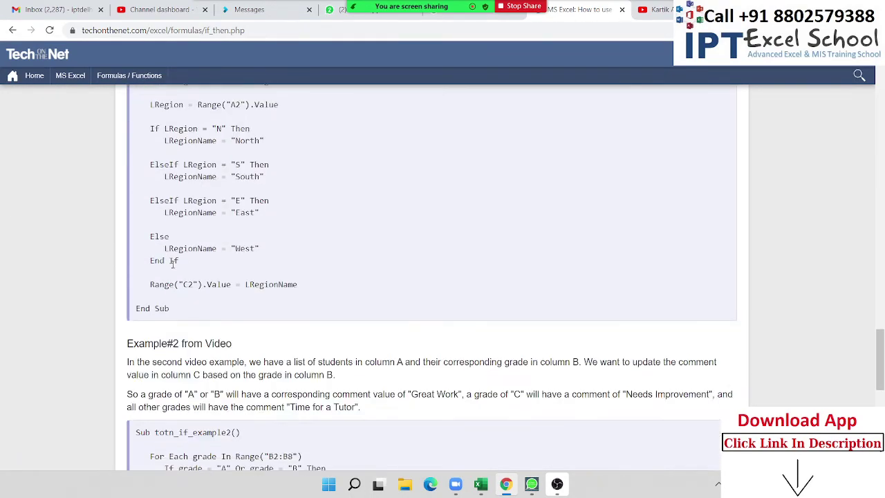
scroll(174, 262, "down", 2)
scroll(174, 262, "down", 3)
scroll(178, 237, "down", 1)
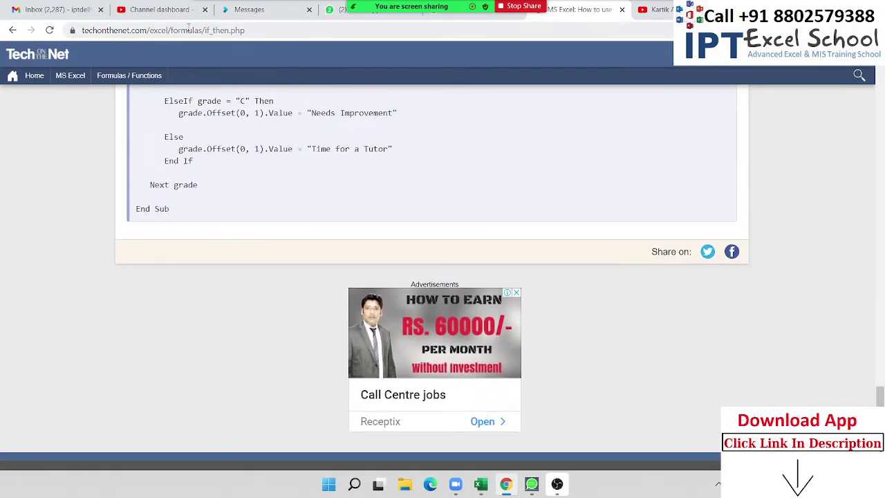
Copy the page's URL and bring up the WhatsApp Web chat list.
left_click(189, 30)
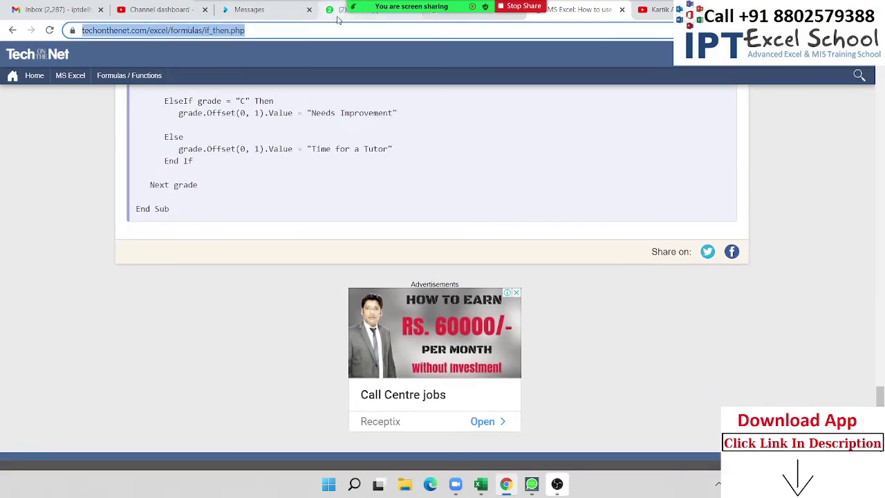
left_click(339, 10)
scroll(222, 228, "up", 10)
scroll(160, 271, "up", 2)
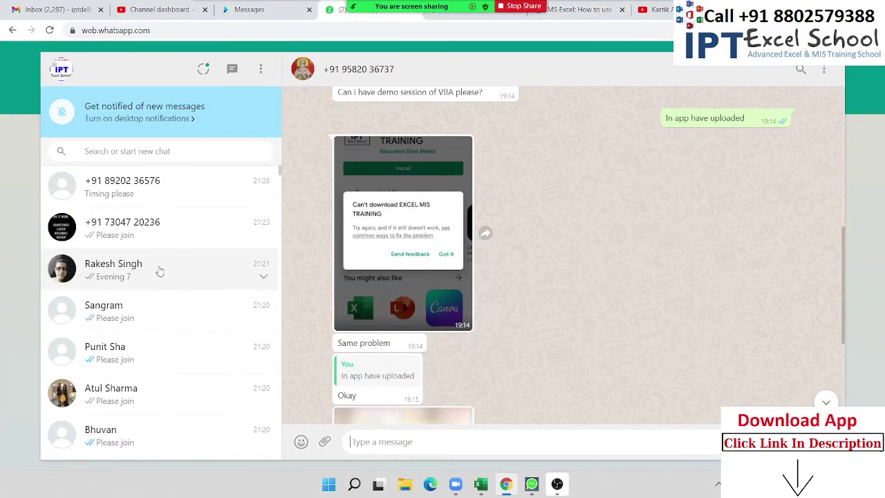
Reply '7pm mon to Fri' to the student asking about class timing.
left_click(145, 204)
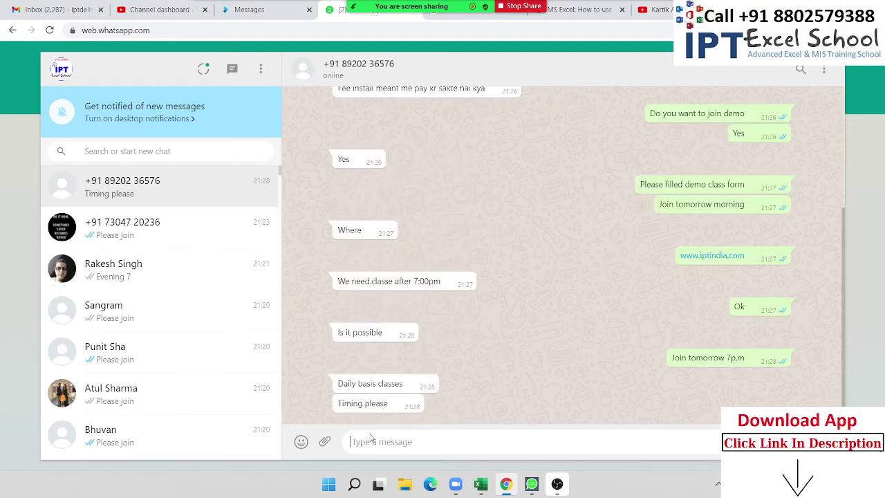
type("7pm")
type(" mon to Fri")
key("Return")
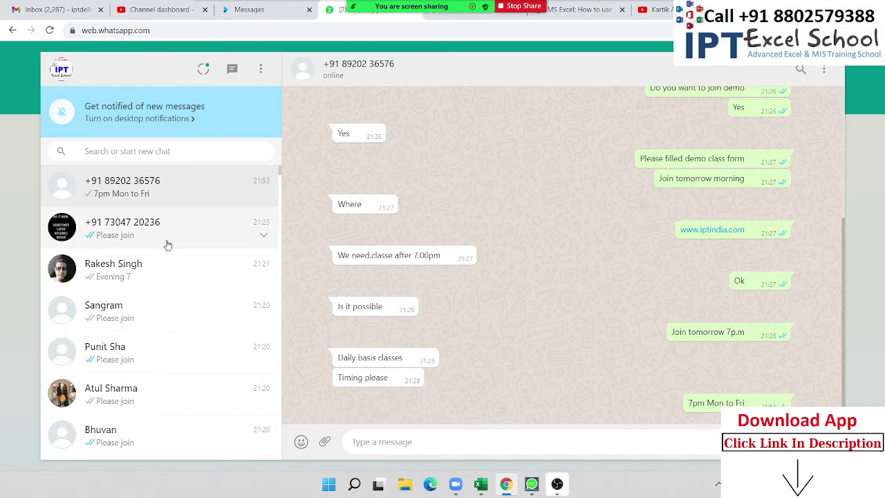
Send the IF-THEN-ELSE tutorial link to the first three student chats.
left_click(167, 245)
type("https://www.techonthenet.com/excel/formulas/if_then.php")
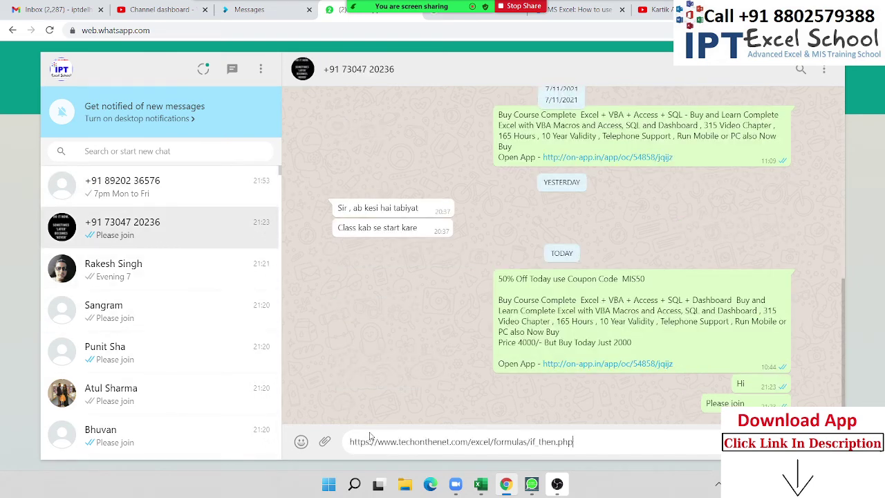
key("Return")
left_click(178, 351)
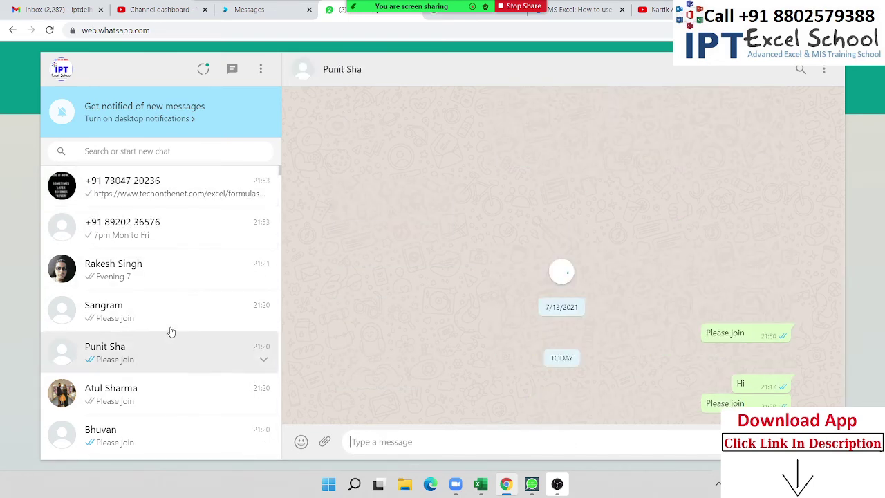
left_click(170, 323)
type("https://www.techonthenet.com/excel/formulas/if_then.php")
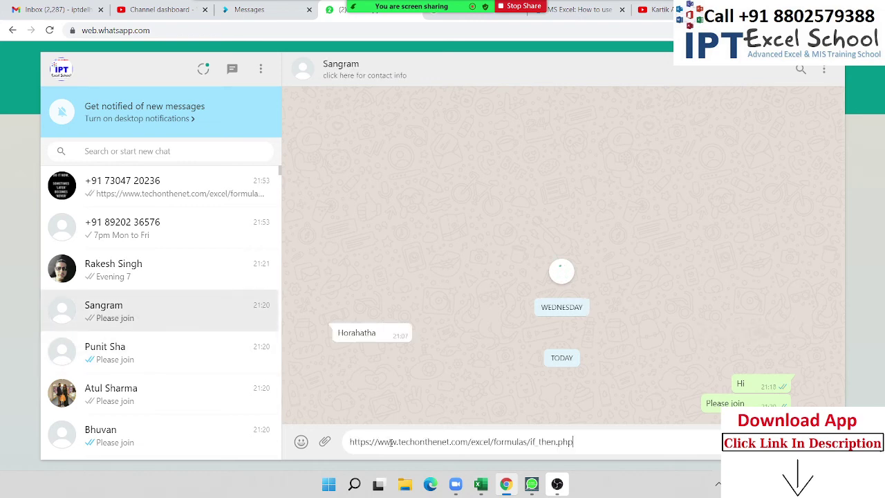
key("Return")
left_click(158, 349)
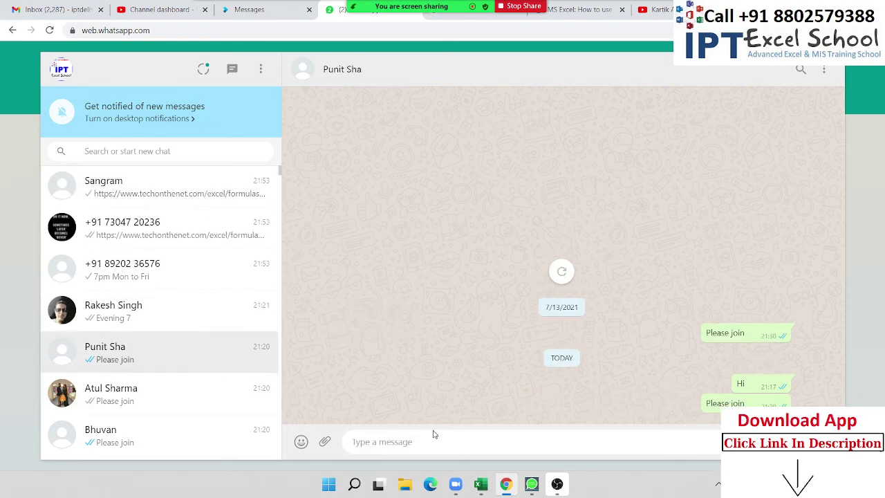
type("https://www.techonthenet.com/excel/formulas/if_then.php")
key("Return")
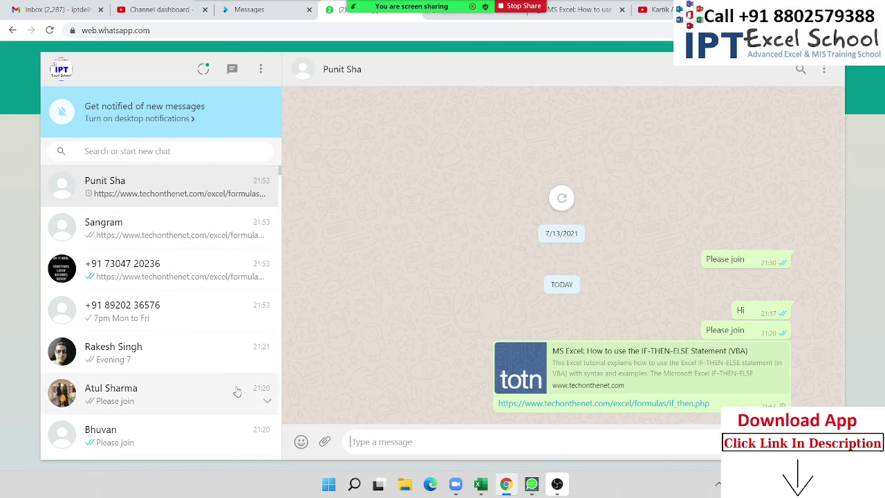
Send the same tutorial link to three more student chats.
left_click(190, 394)
type("https://www.techonthenet.com/excel/formulas/if_then.php")
key("Return")
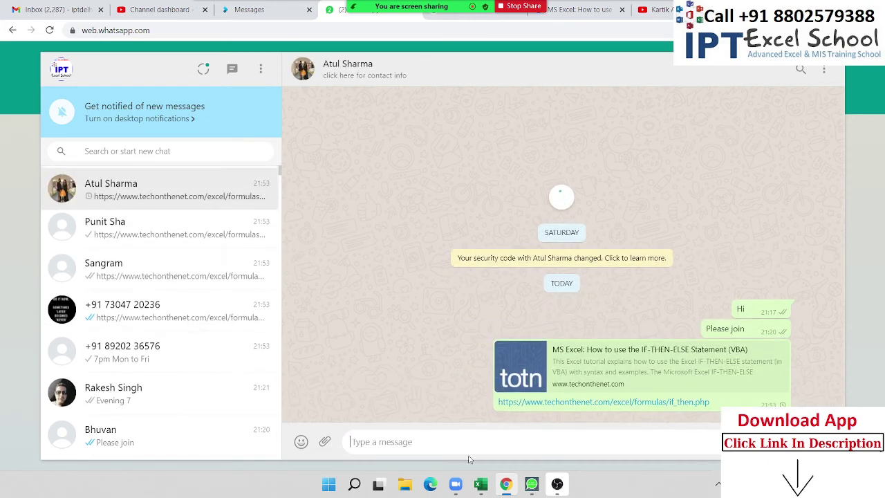
left_click(215, 440)
type("https://www.techonthenet.com/excel/formulas/if_then.php")
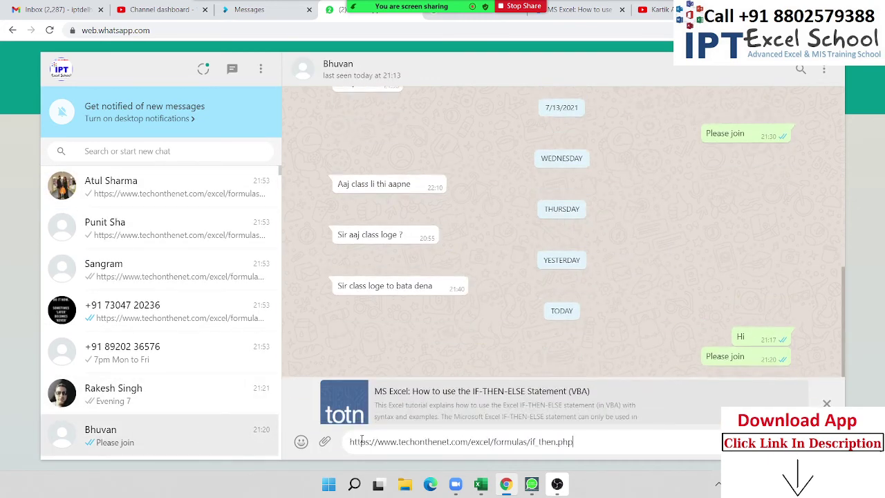
key("Return")
scroll(103, 311, "down", 5)
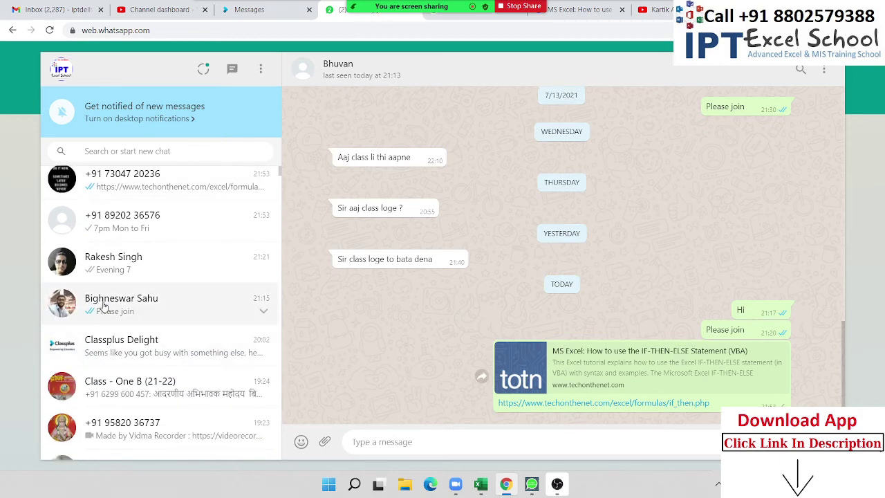
left_click(103, 304)
type("https://www.techonthenet.com/excel/formulas/if_then.php")
key("Return")
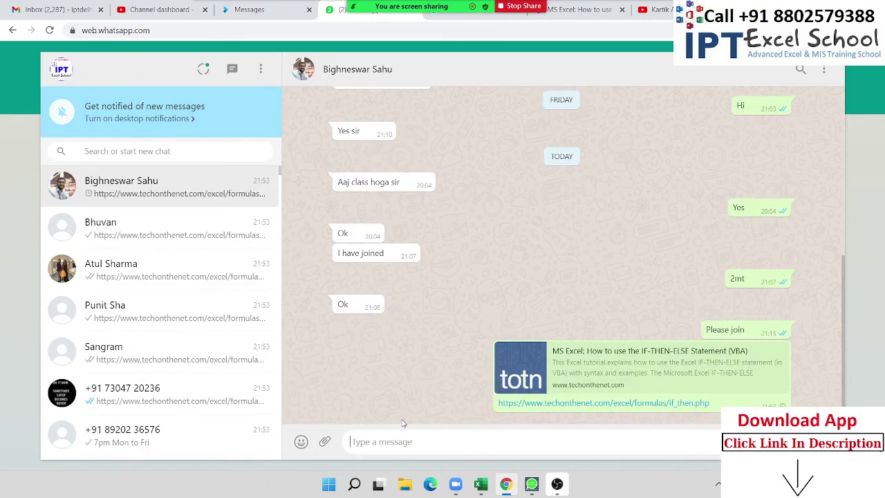
scroll(311, 274, "up", 10)
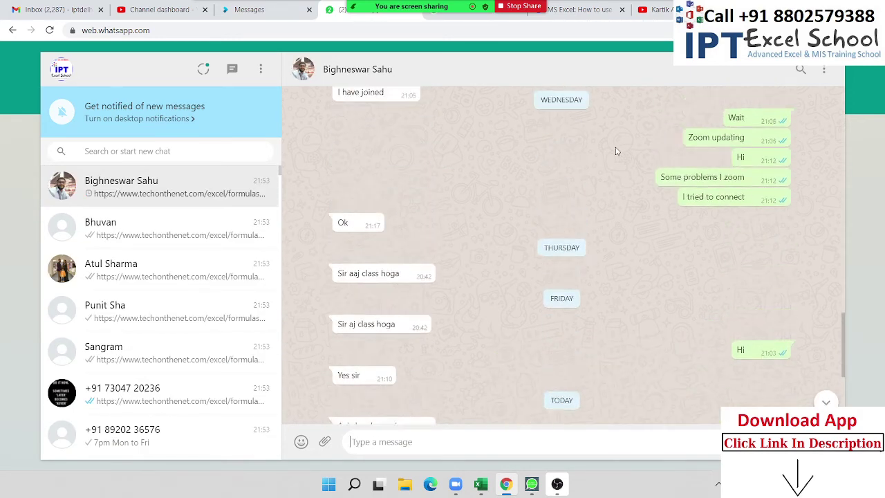
scroll(506, 201, "up", 3)
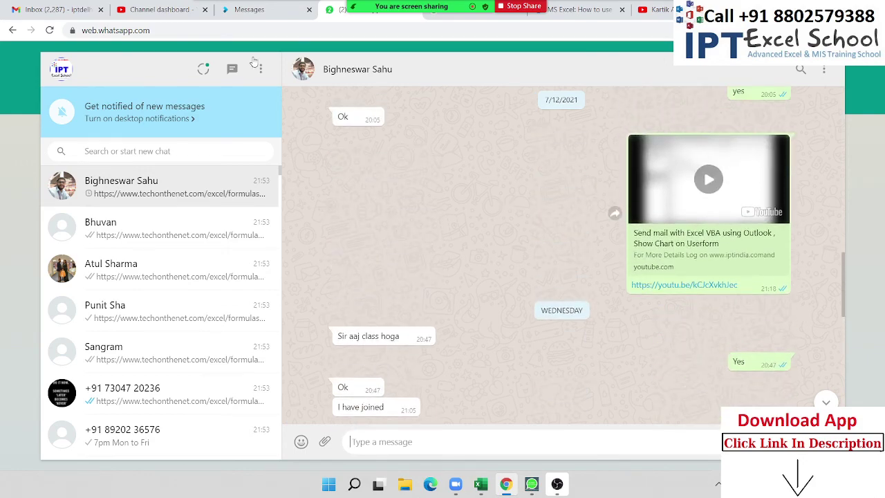
Search the channel for 'data type' and copy the 'How and Why Define Data Type in VBA Macros Programming' video link.
left_click(146, 11)
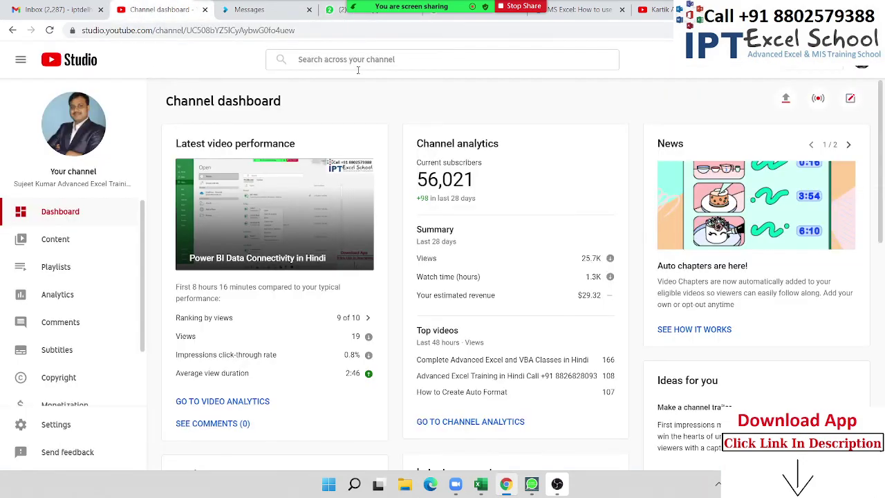
left_click(359, 62)
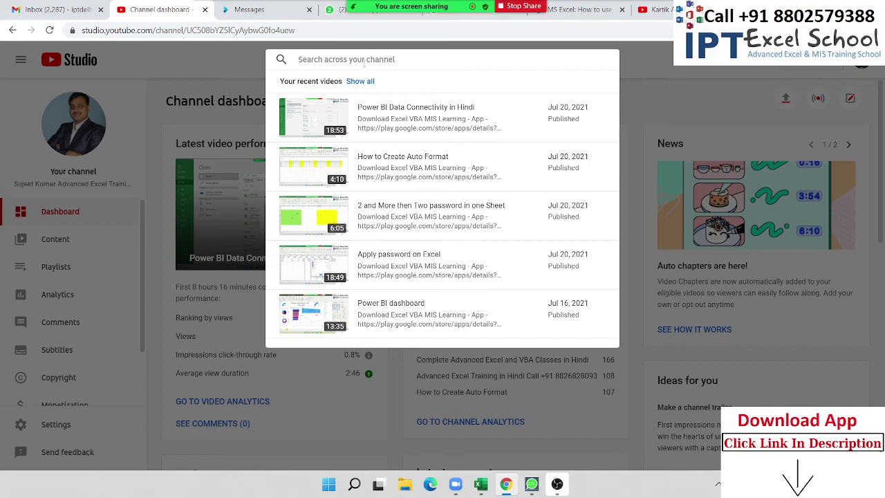
type("data t")
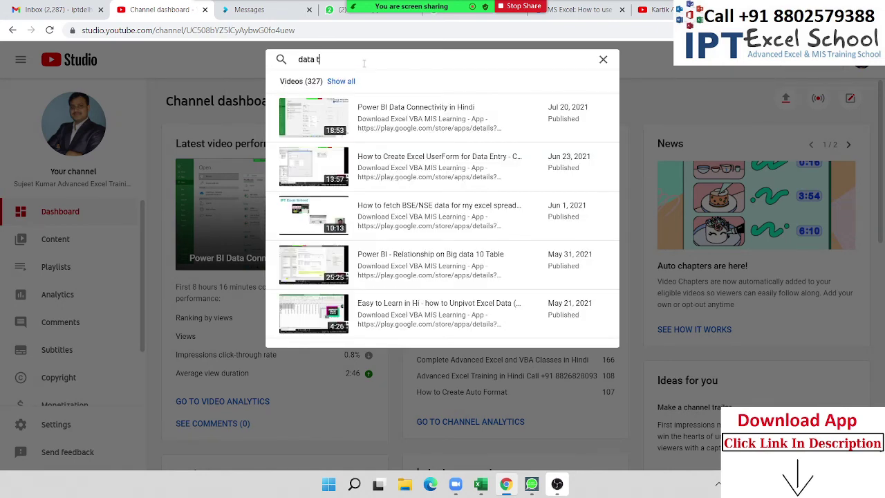
type("ype")
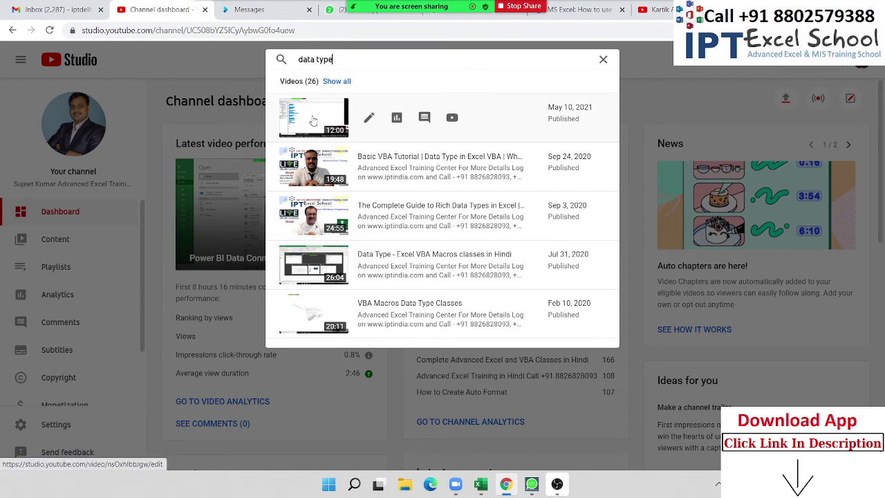
left_click(368, 117)
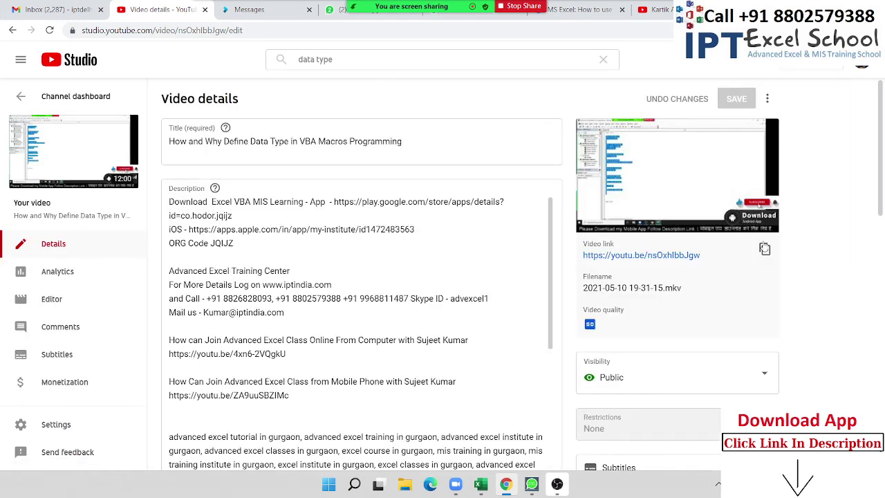
left_click(763, 249)
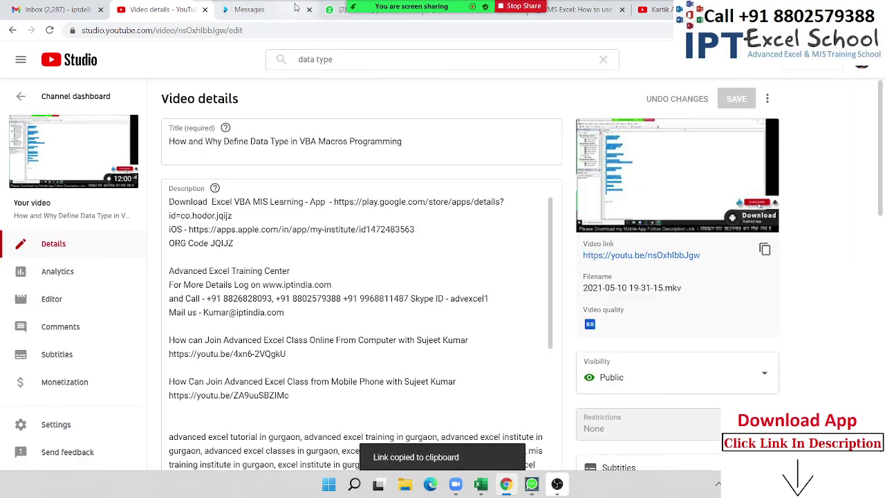
left_click(335, 10)
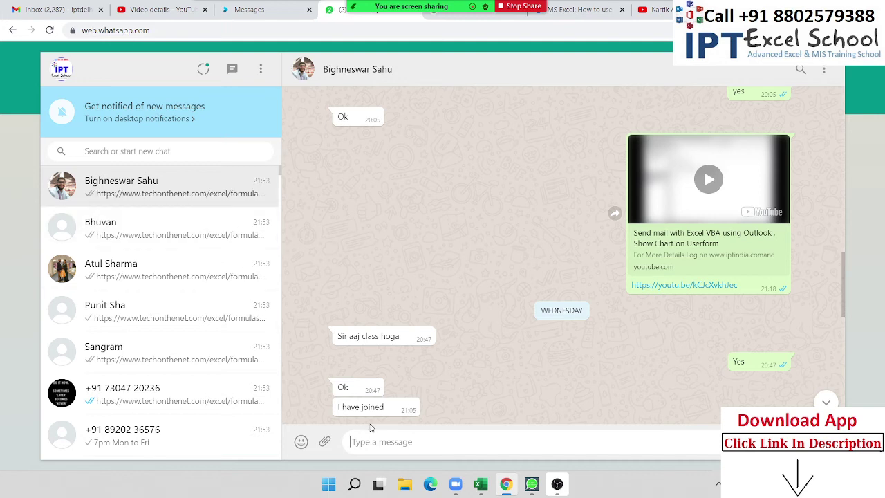
Send the data type video's YouTube link to the first three chats.
key("ctrl+v")
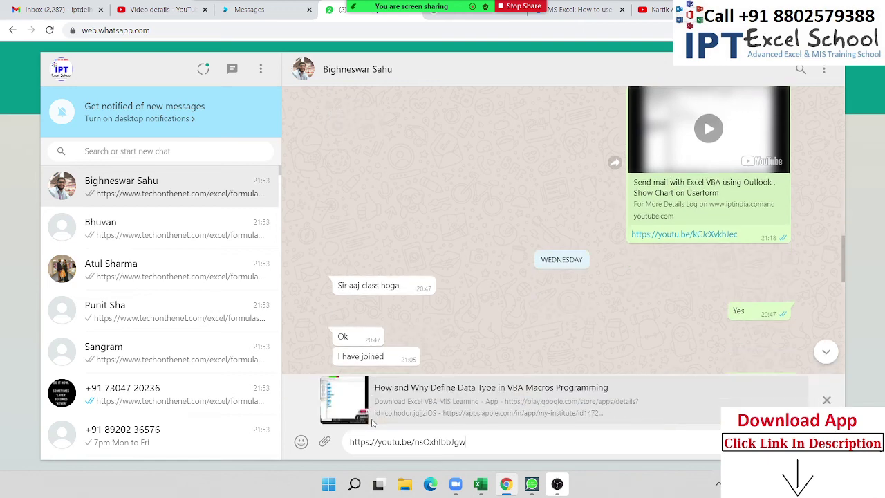
key("Return")
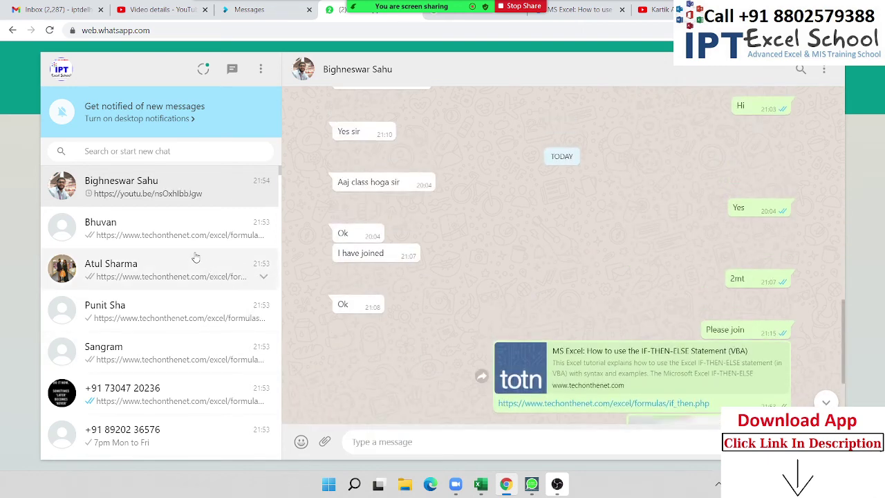
left_click(184, 242)
key("ctrl+v")
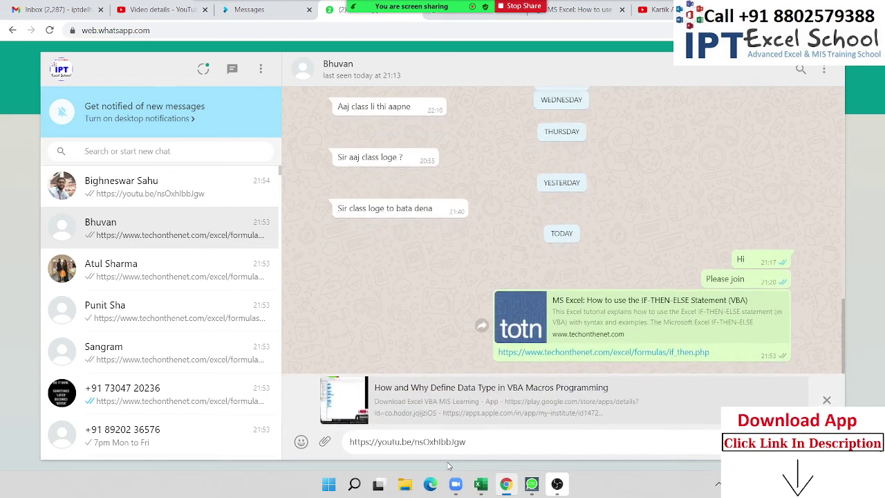
key("Return")
left_click(176, 269)
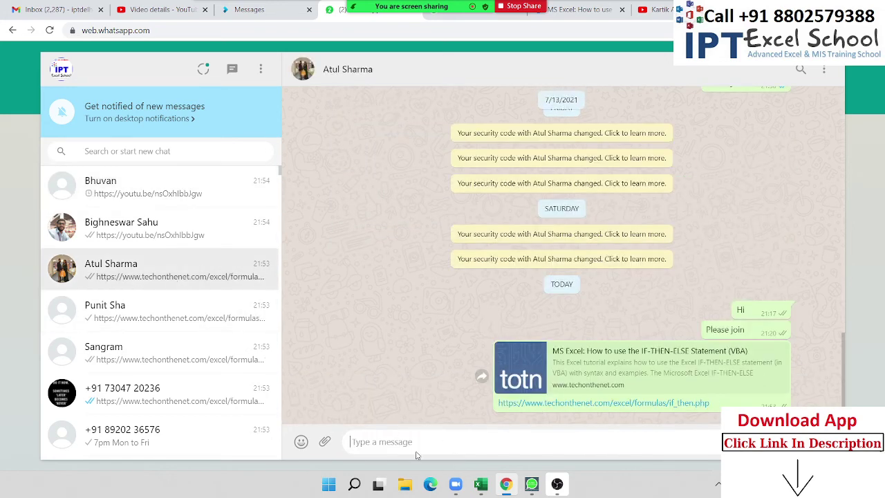
key("ctrl+v")
key("Return")
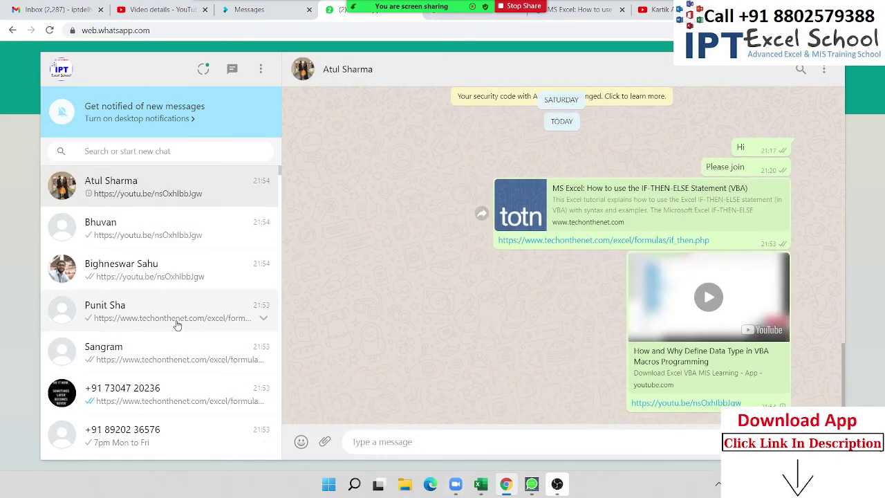
Send the video link to three more chats, then return to the VBA editor.
left_click(173, 314)
key("ctrl+v")
key("Return")
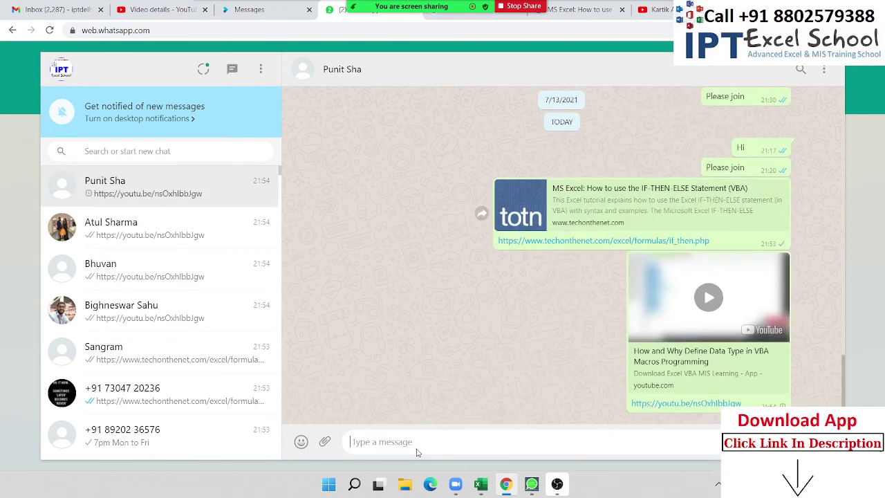
left_click(162, 367)
key("ctrl+v")
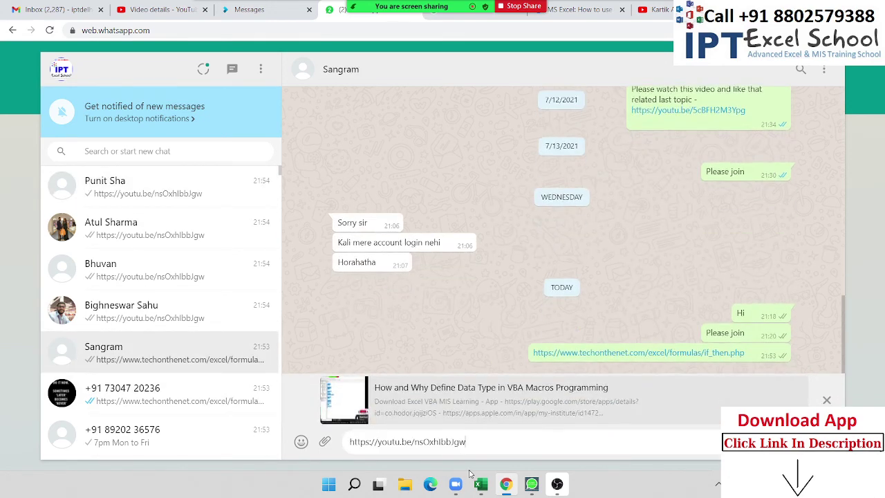
key("Return")
left_click(206, 409)
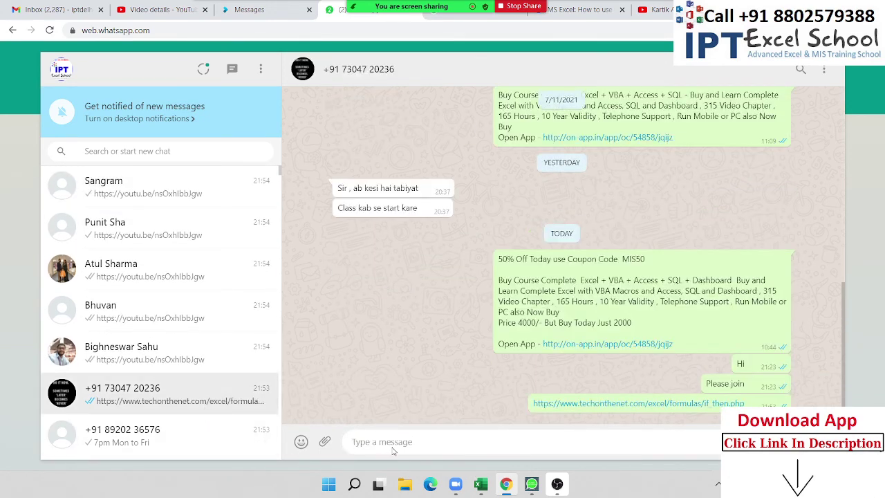
key("ctrl+v")
key("Return")
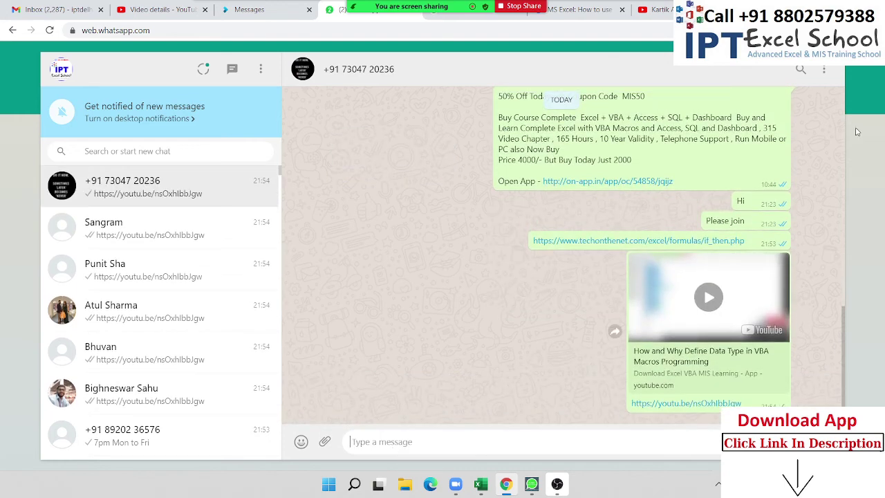
key("alt+Tab")
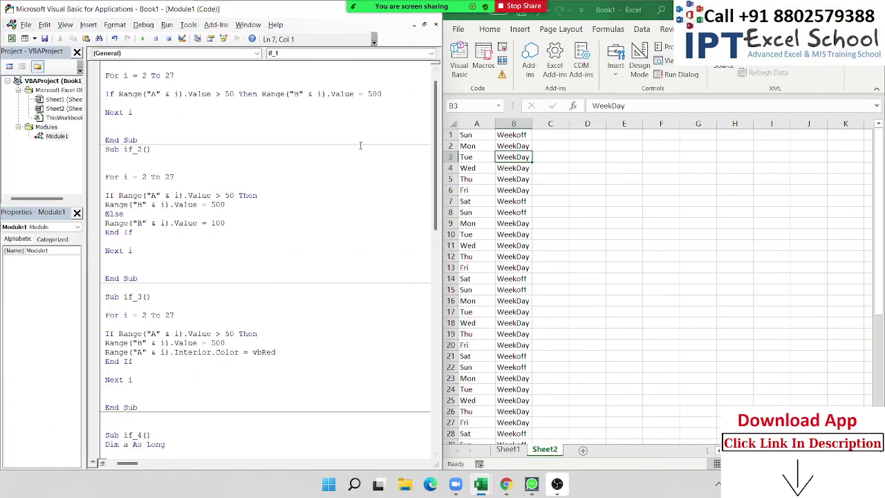
scroll(184, 361, "down", 7)
scroll(184, 362, "down", 5)
scroll(183, 361, "down", 7)
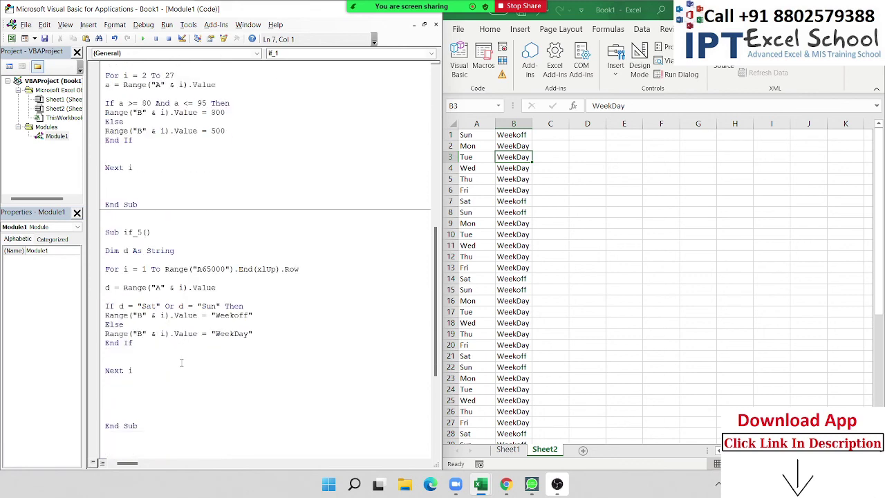
scroll(183, 361, "down", 5)
scroll(182, 361, "up", 8)
scroll(182, 361, "up", 9)
scroll(182, 361, "up", 6)
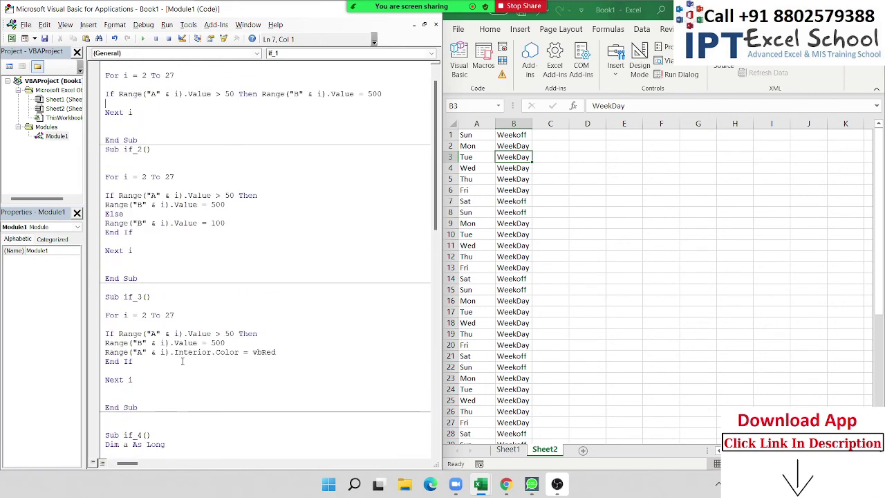
scroll(183, 361, "up", 1)
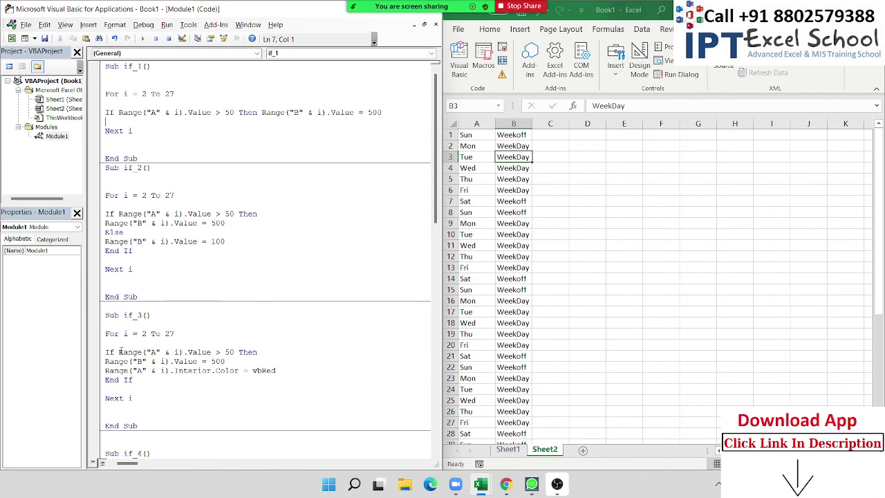
left_click_drag(119, 352, 212, 353)
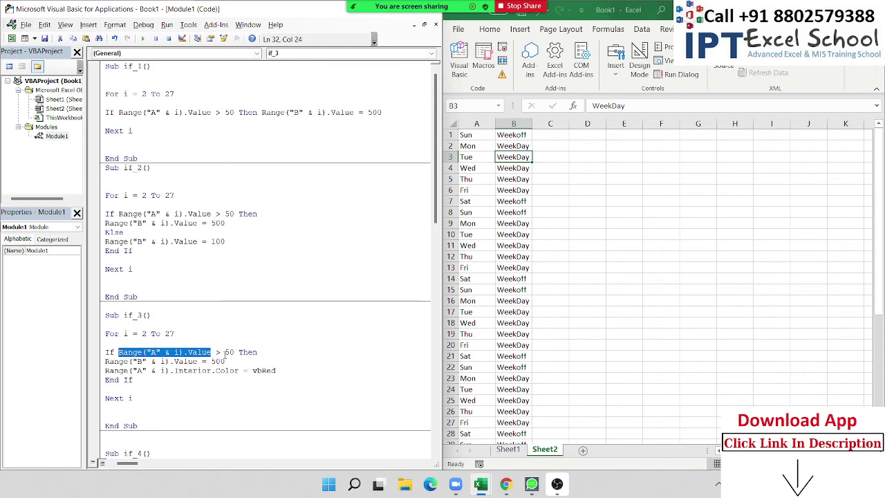
left_click_drag(234, 353, 119, 353)
left_click_drag(101, 362, 106, 372)
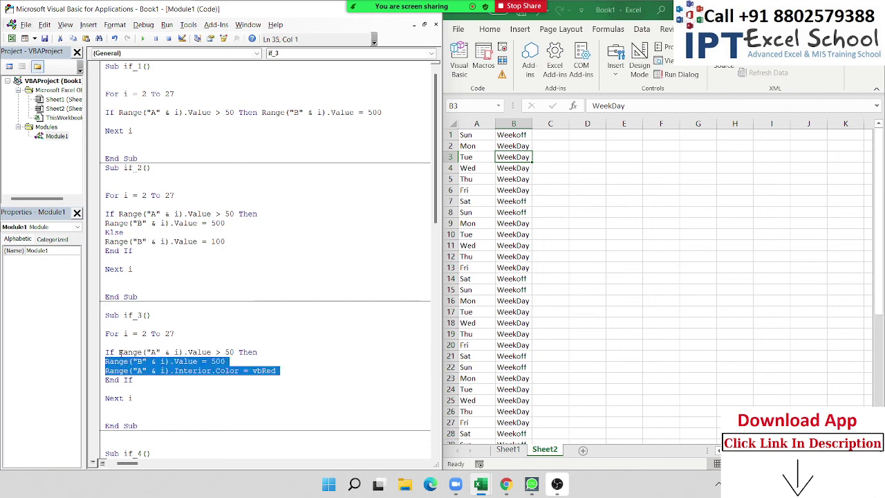
left_click_drag(118, 353, 239, 353)
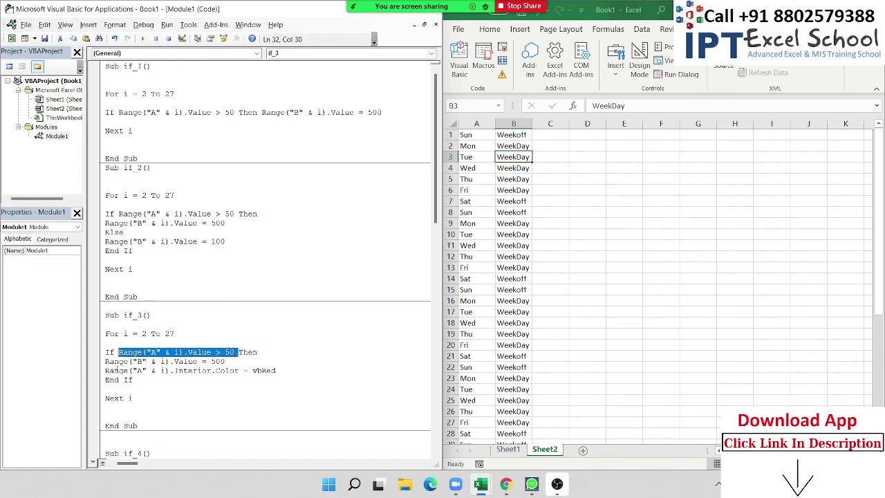
left_click_drag(105, 361, 275, 371)
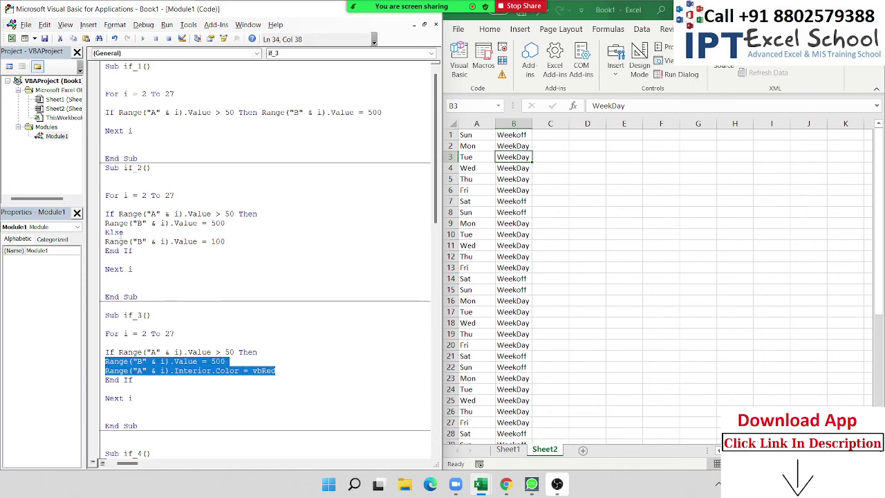
left_click_drag(111, 241, 100, 250)
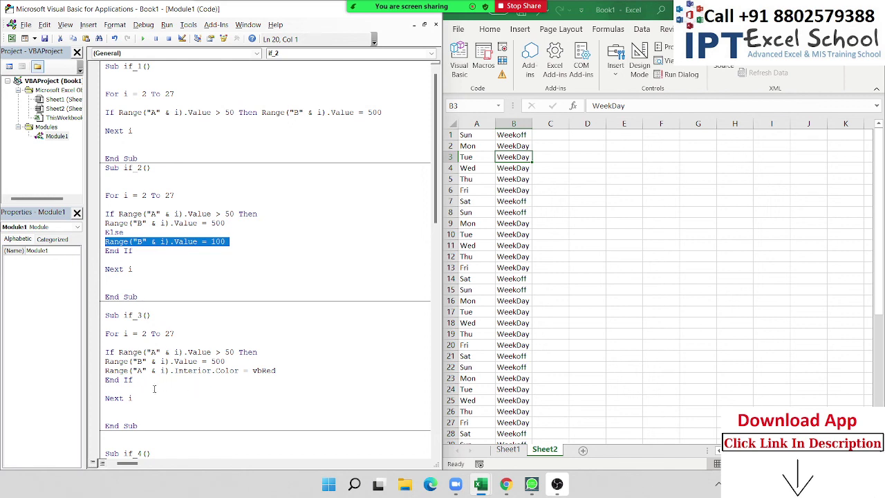
mouse_move(139, 379)
left_mouse_down()
mouse_move(104, 379)
mouse_move(234, 352)
left_mouse_up()
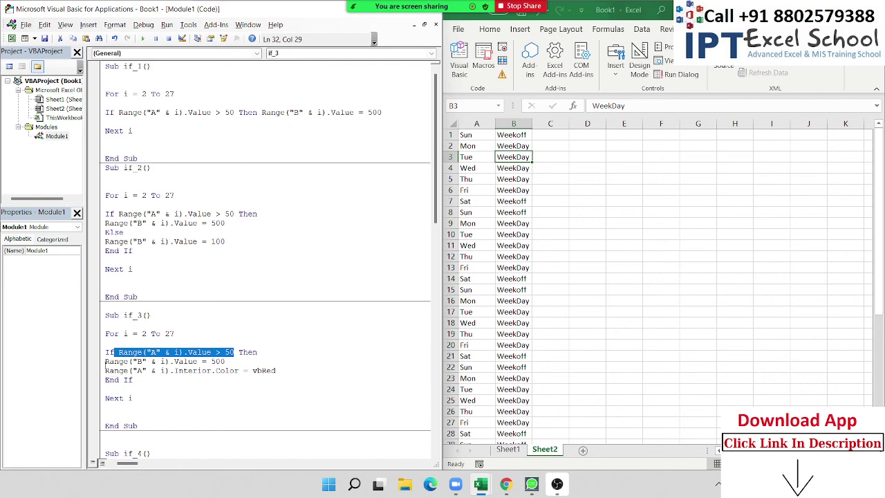
left_click_drag(105, 361, 264, 376)
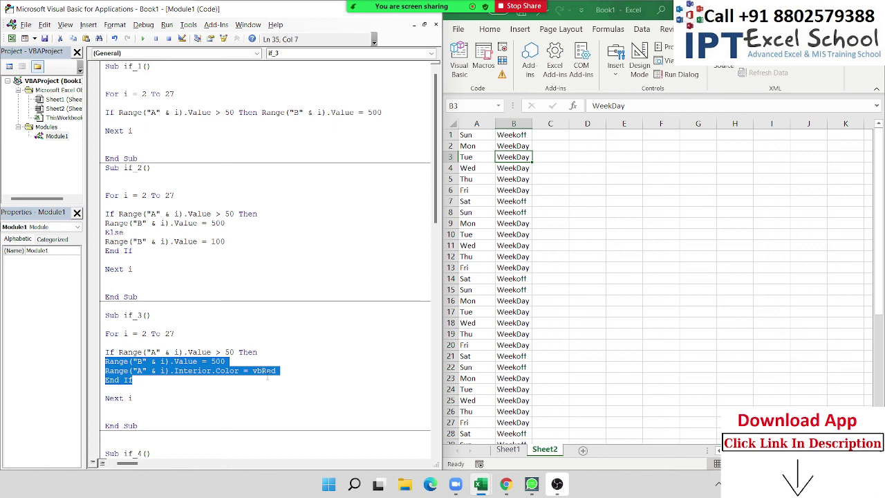
left_click(144, 361)
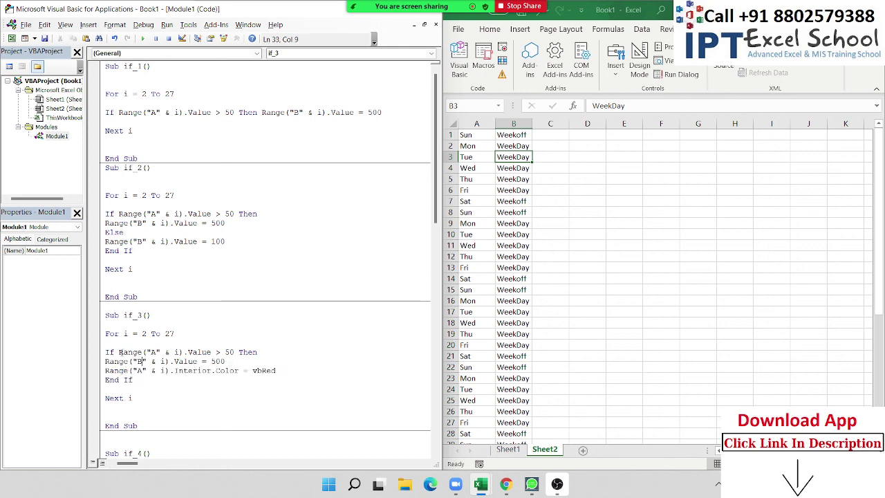
left_click_drag(119, 352, 235, 354)
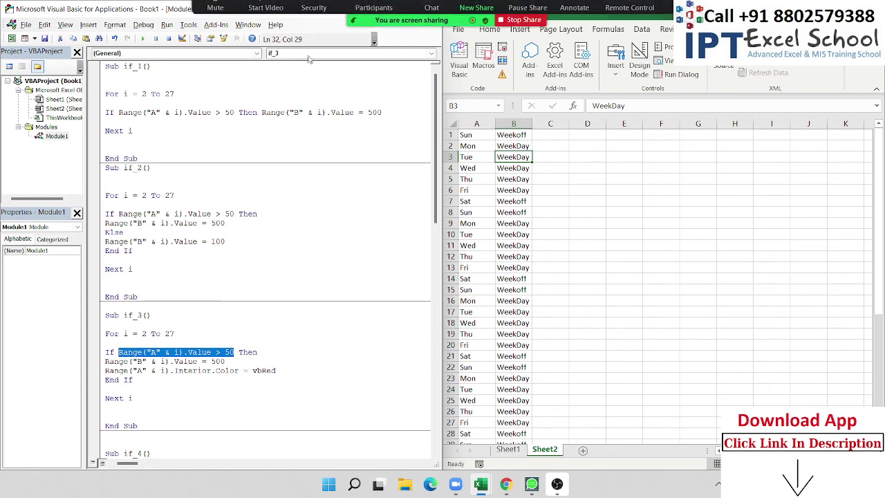
left_click(286, 176)
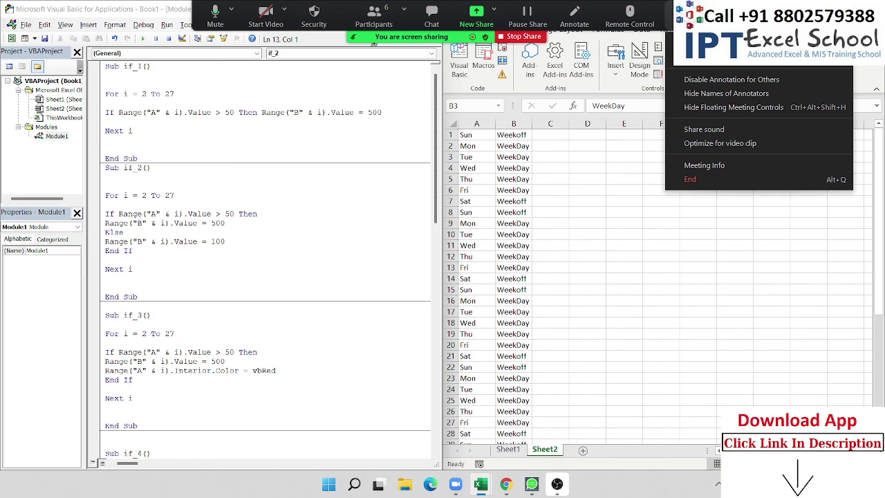
left_click(796, 213)
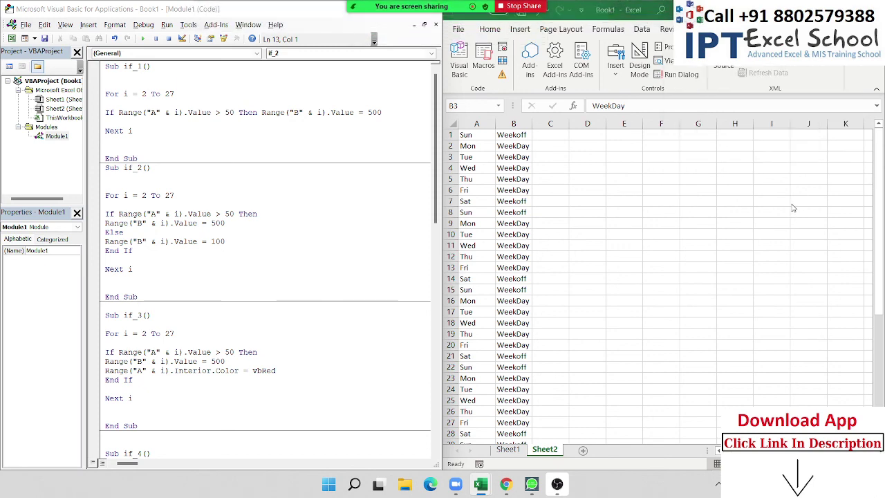